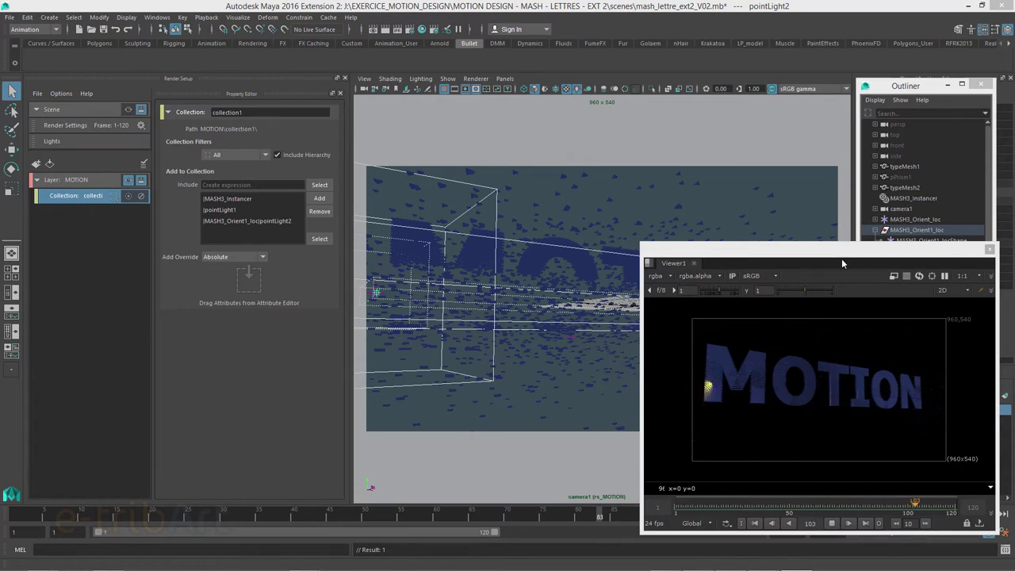
- Close the flipbook viewer and play the scene animation, stopping at frame 68
{"action": "left_click_drag", "start_coordinate": [826, 262], "coordinate": [797, 124]}
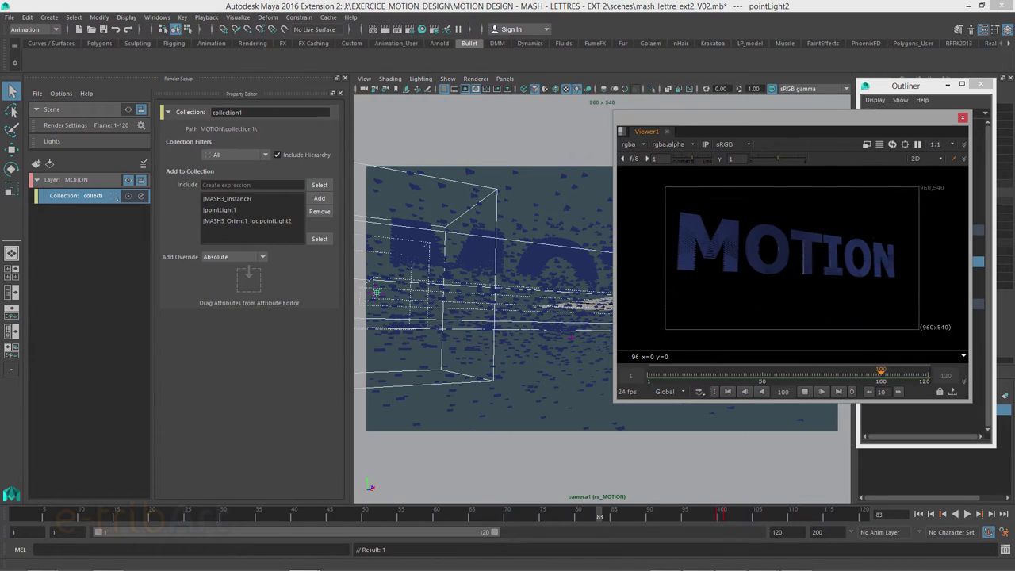
{"action": "key", "text": "Escape"}
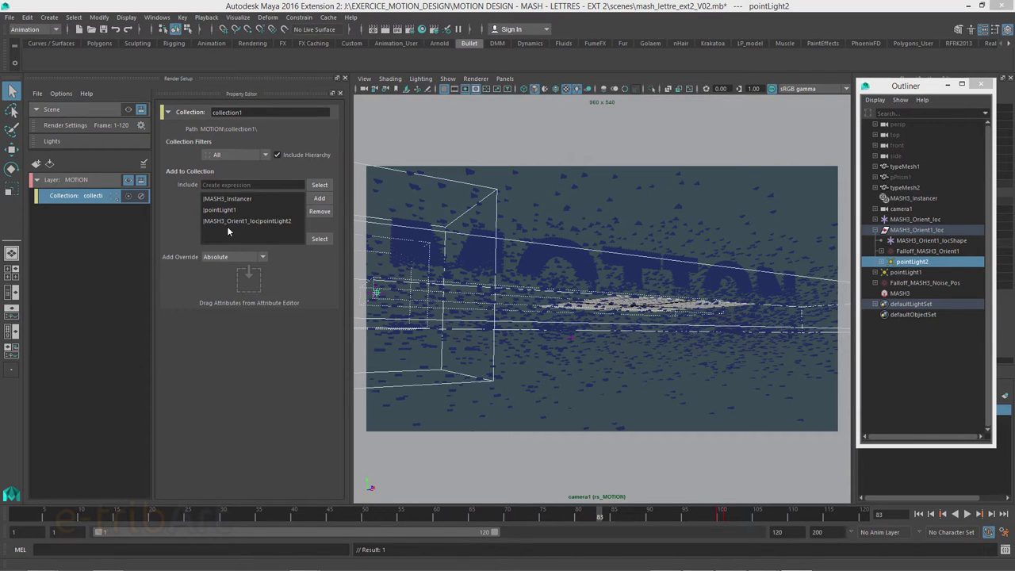
{"action": "left_click", "coordinate": [214, 519]}
{"action": "key", "text": "alt+v"}
{"action": "left_click", "coordinate": [496, 518]}
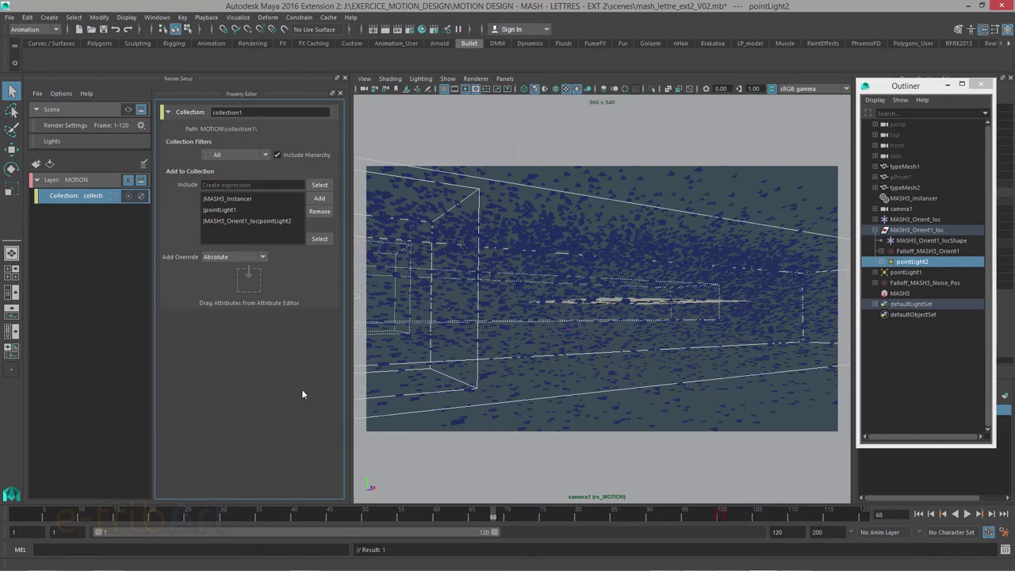
{"action": "left_click", "coordinate": [11, 16]}
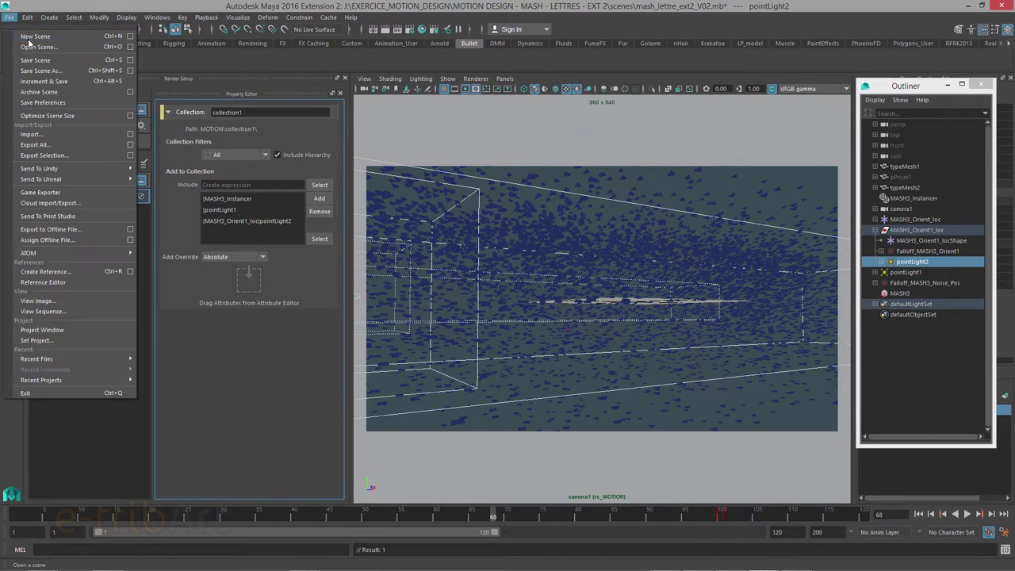
- Start a new scene without saving, close the Render Setup panel and reframe the empty grid
{"action": "left_click", "coordinate": [36, 36]}
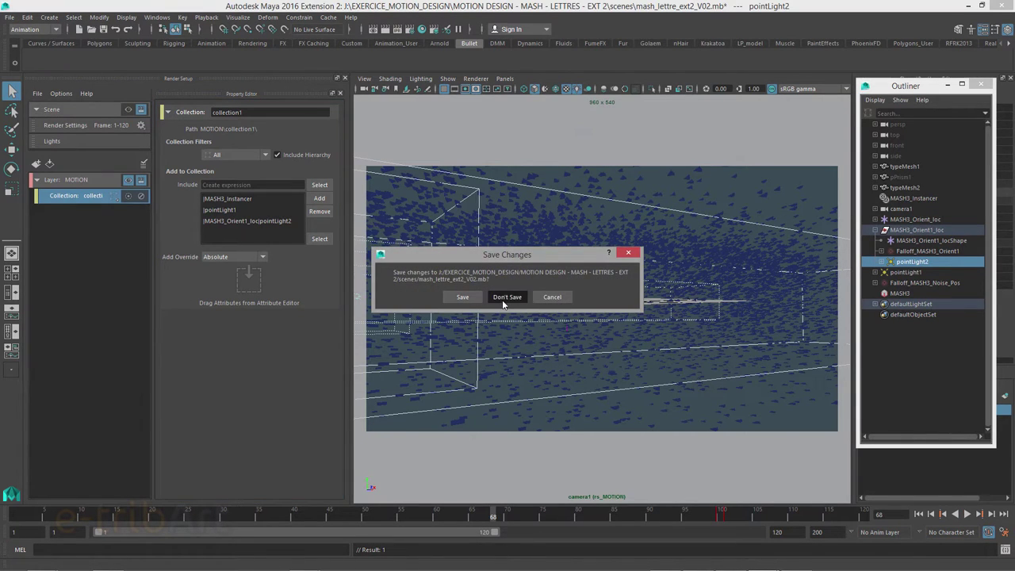
{"action": "left_click", "coordinate": [502, 298]}
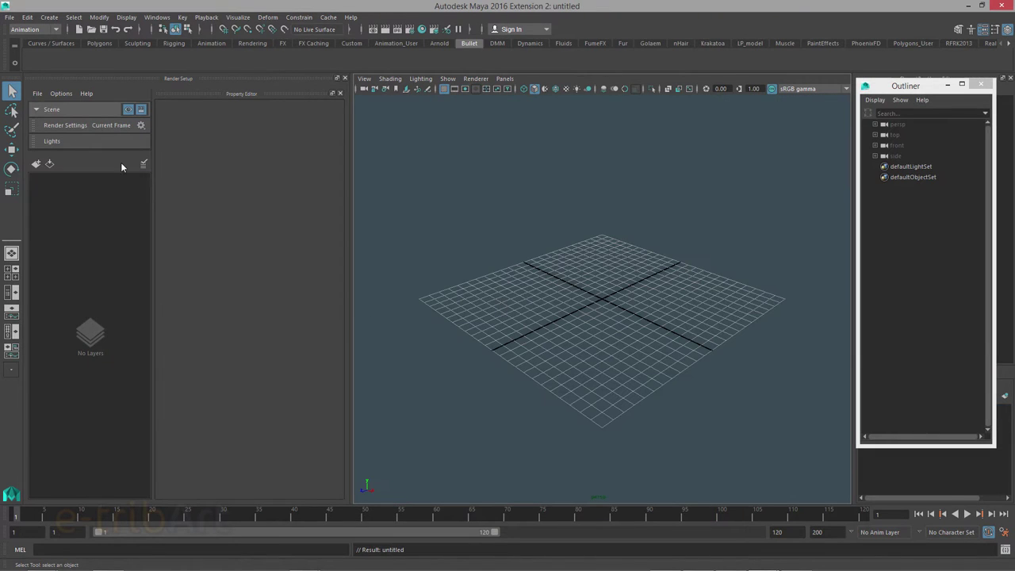
{"action": "left_click", "coordinate": [344, 79]}
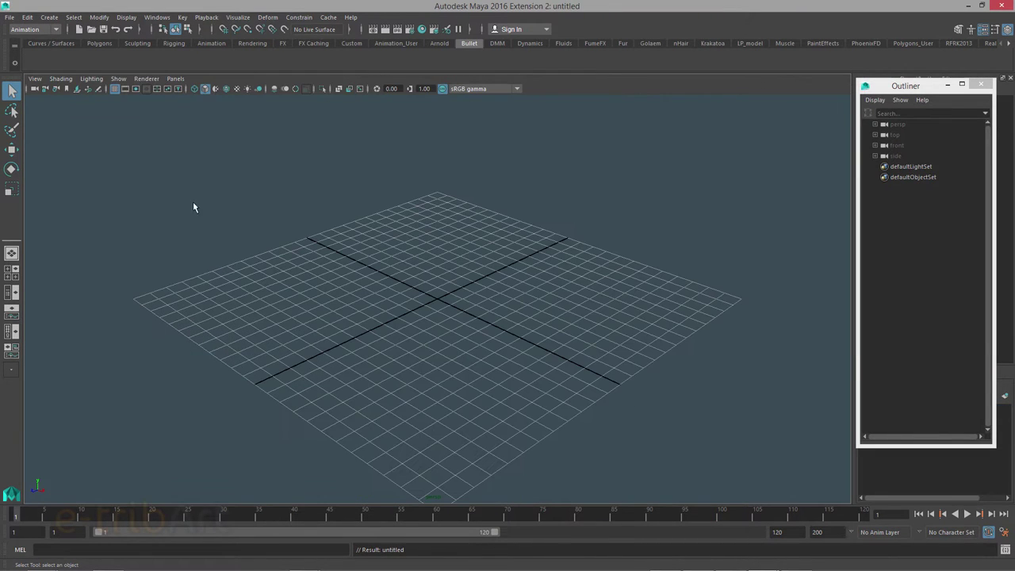
{"action": "left_click_drag", "start_coordinate": [435, 333], "coordinate": [449, 324], "text": "alt"}
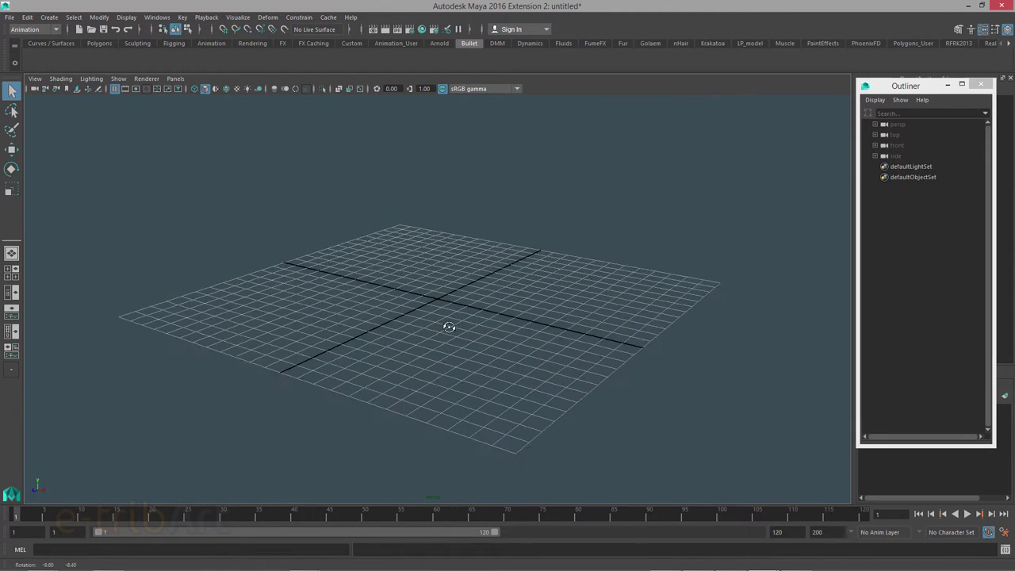
{"action": "right_click_drag", "start_coordinate": [439, 333], "coordinate": [423, 340], "text": "alt"}
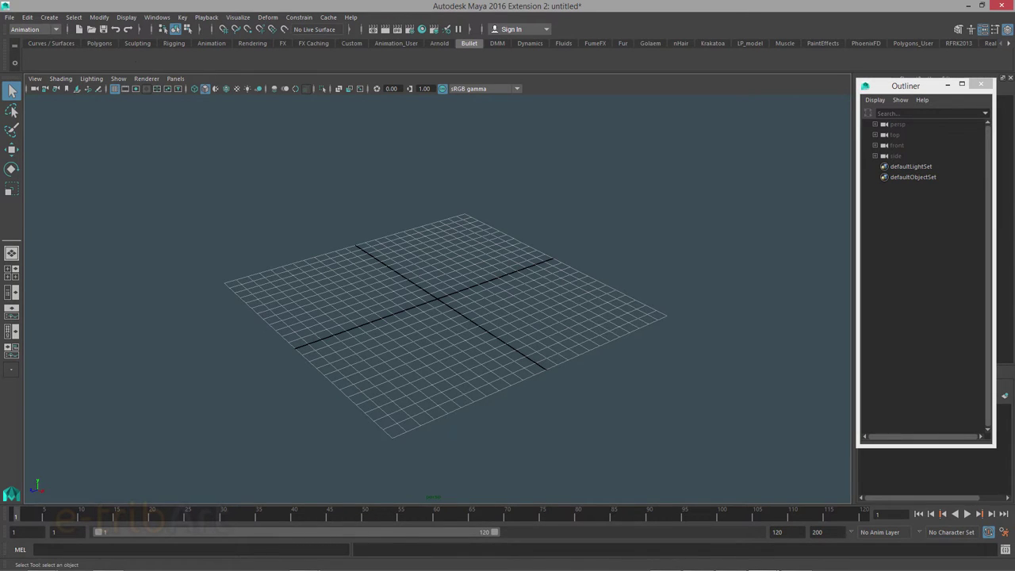
- Create a '3D Type' text object (typeMesh1) and bring up its Attribute Editor
{"action": "left_click", "coordinate": [99, 43]}
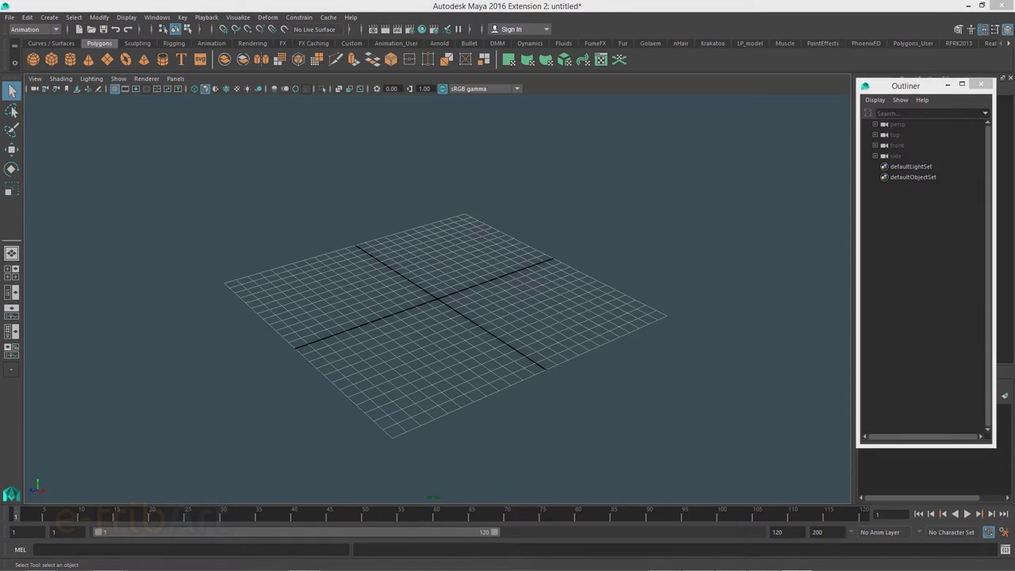
{"action": "left_click", "coordinate": [51, 18]}
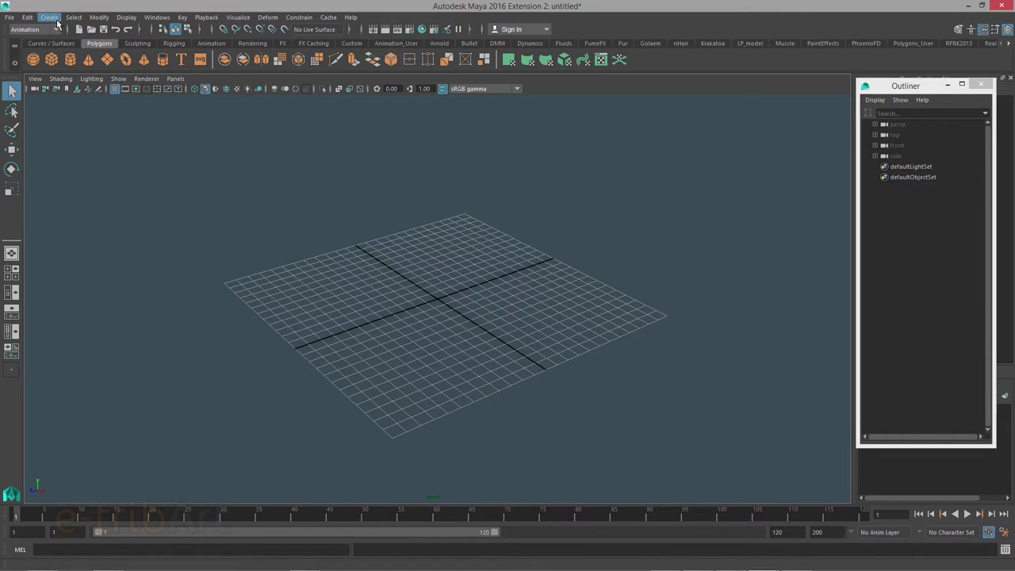
{"action": "left_click", "coordinate": [61, 110]}
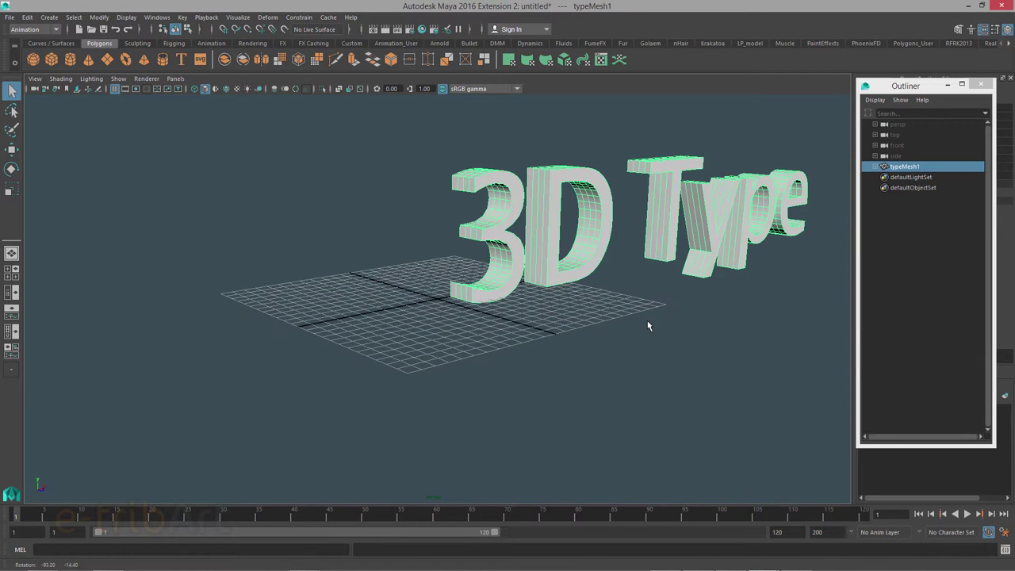
{"action": "mouse_move", "coordinate": [625, 312]}
{"action": "left_mouse_down", "text": "alt"}
{"action": "mouse_move", "coordinate": [441, 369]}
{"action": "mouse_move", "coordinate": [399, 351]}
{"action": "mouse_move", "coordinate": [421, 346]}
{"action": "mouse_move", "coordinate": [406, 336]}
{"action": "mouse_move", "coordinate": [290, 341]}
{"action": "mouse_move", "coordinate": [350, 334]}
{"action": "left_mouse_up", "text": "alt"}
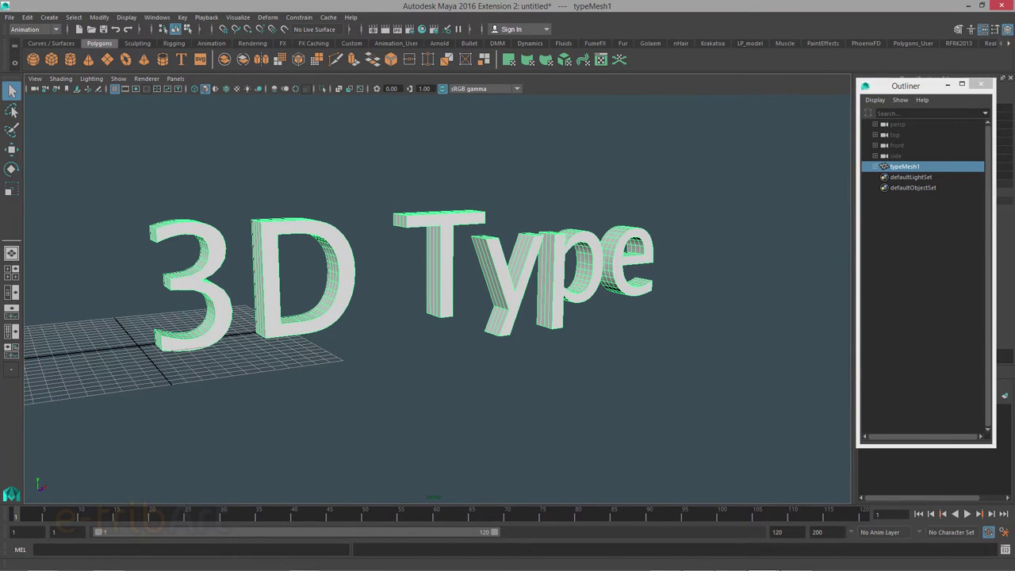
{"action": "key", "text": "ctrl+a"}
{"action": "left_click_drag", "start_coordinate": [745, 90], "coordinate": [799, 65]}
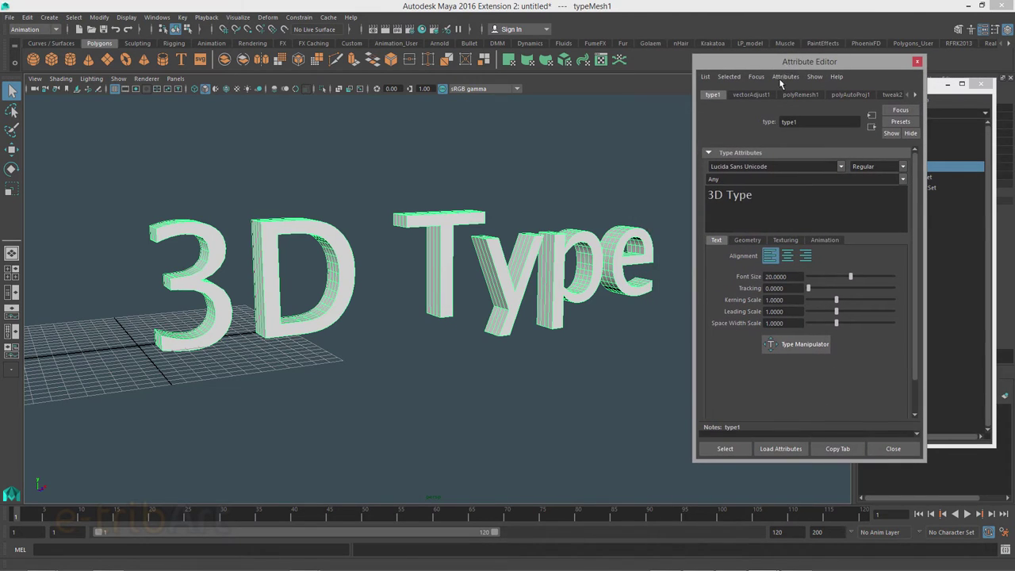
- Replace the '3D Type' wording with 'MOTION' and show the type's Geometry settings
{"action": "left_click_drag", "start_coordinate": [759, 195], "coordinate": [662, 196]}
{"action": "type", "text": "MO"}
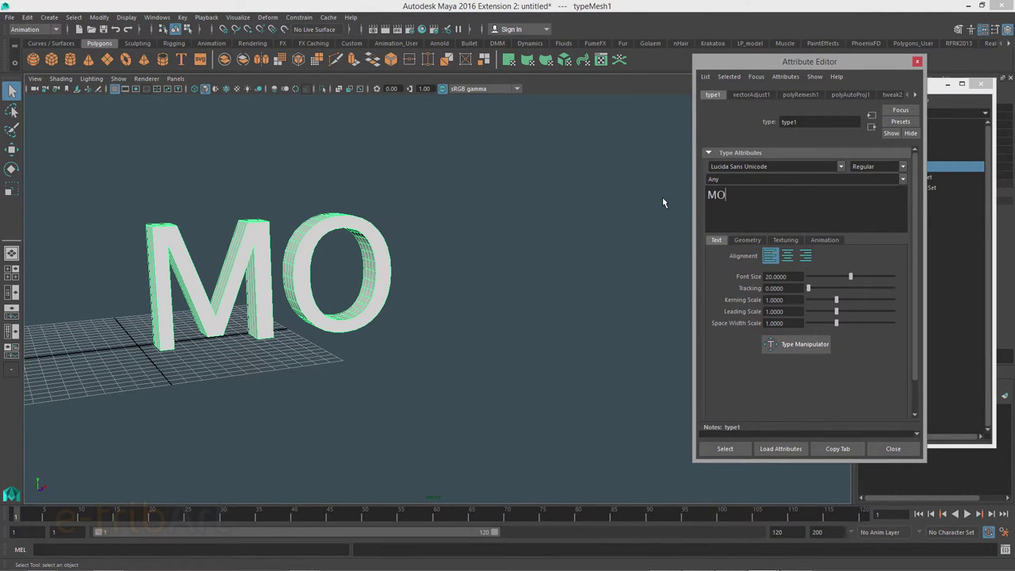
{"action": "type", "text": "TION"}
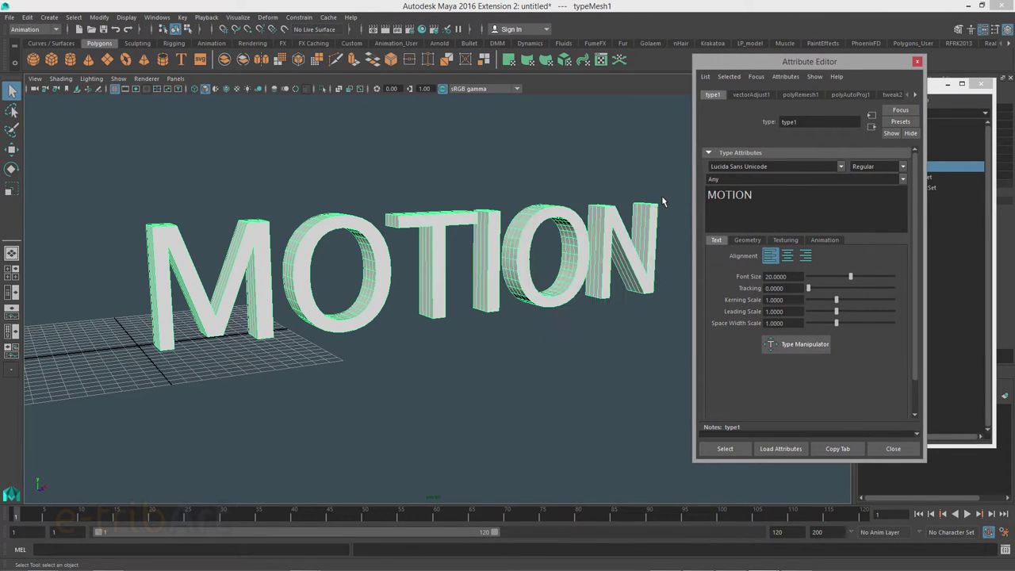
{"action": "middle_click_drag", "start_coordinate": [497, 230], "coordinate": [471, 228], "text": "alt"}
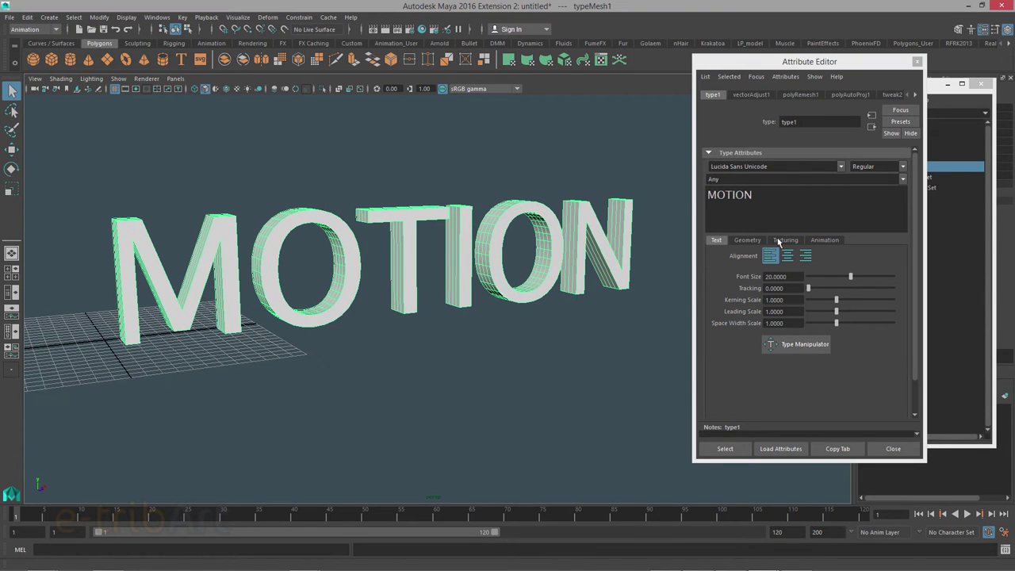
{"action": "left_click_drag", "start_coordinate": [790, 66], "coordinate": [750, 63]}
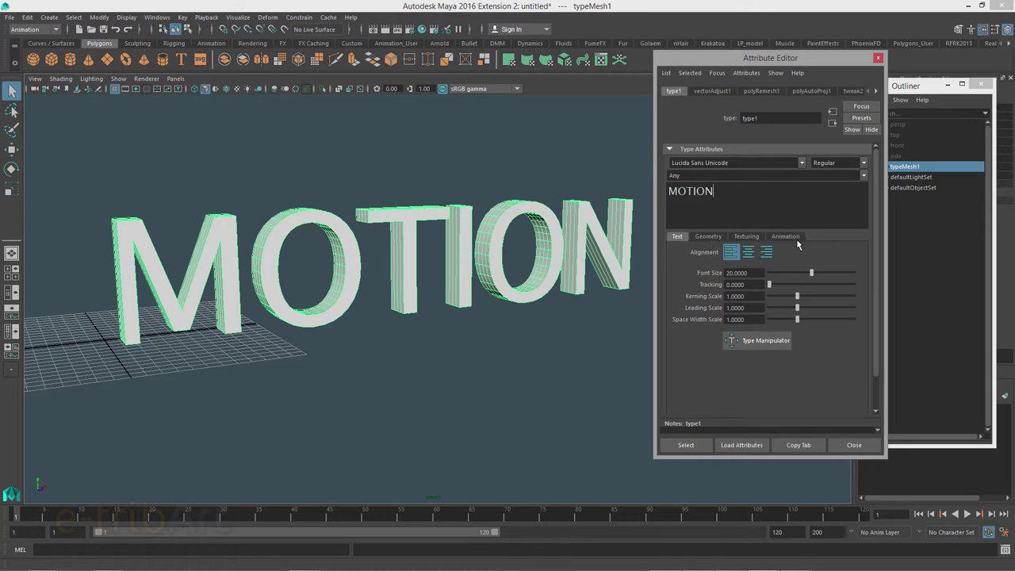
{"action": "left_click", "coordinate": [702, 239]}
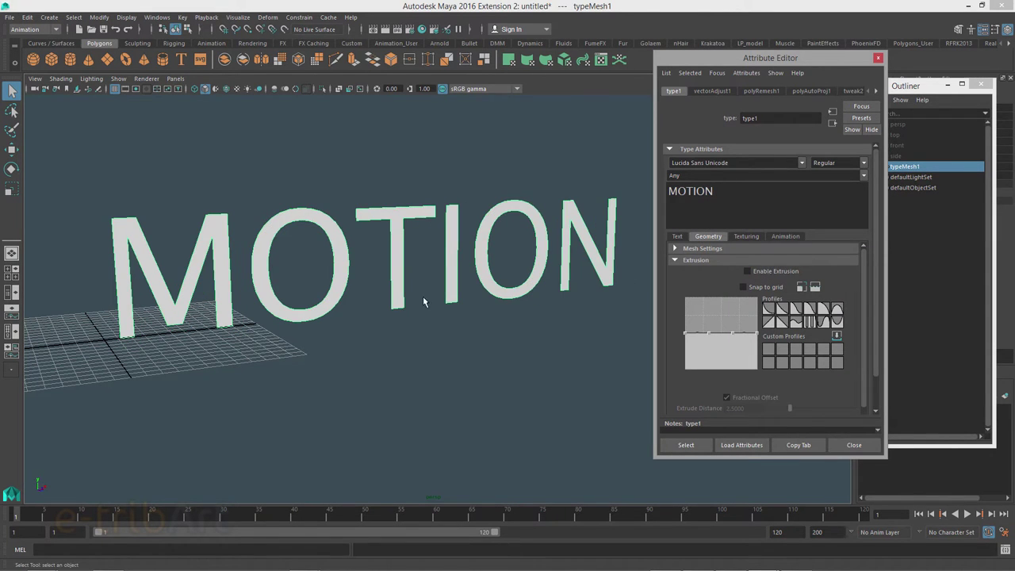
- Turn on Deformable Type for MOTION, with Max Edge Divisions 20 and Max Edge Length 5
{"action": "mouse_move", "coordinate": [421, 297]}
{"action": "left_mouse_down", "text": "alt"}
{"action": "mouse_move", "coordinate": [465, 344]}
{"action": "mouse_move", "coordinate": [420, 312]}
{"action": "mouse_move", "coordinate": [490, 320]}
{"action": "mouse_move", "coordinate": [473, 320]}
{"action": "left_mouse_up", "text": "alt"}
{"action": "left_click", "coordinate": [691, 262]}
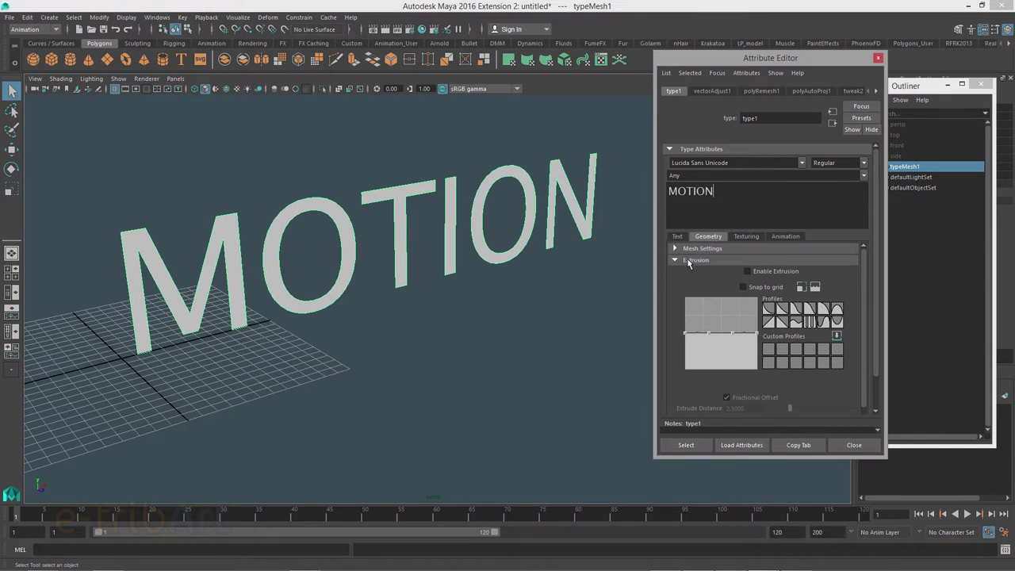
{"action": "left_click", "coordinate": [689, 262]}
{"action": "left_click", "coordinate": [686, 249]}
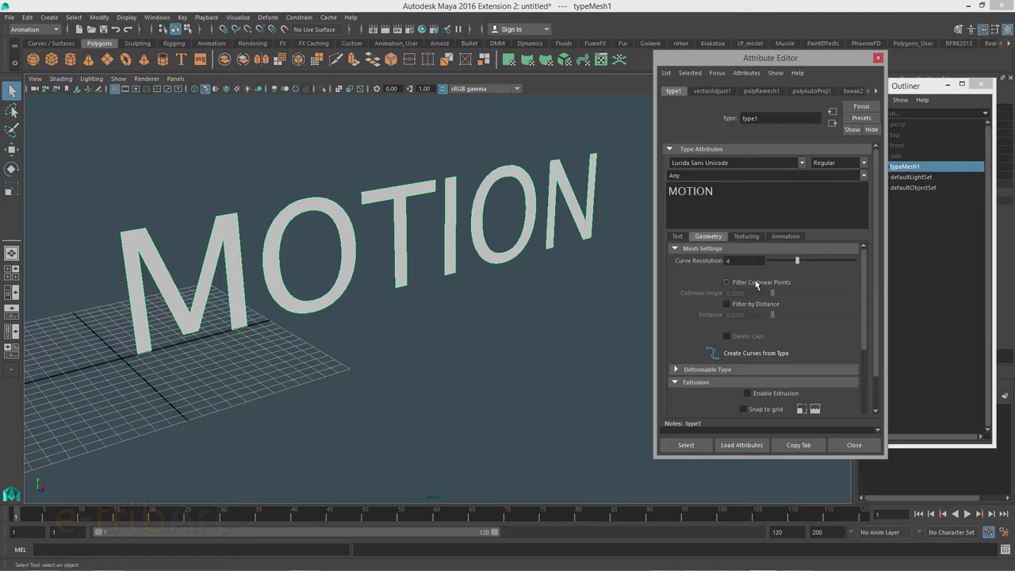
{"action": "left_click", "coordinate": [711, 371]}
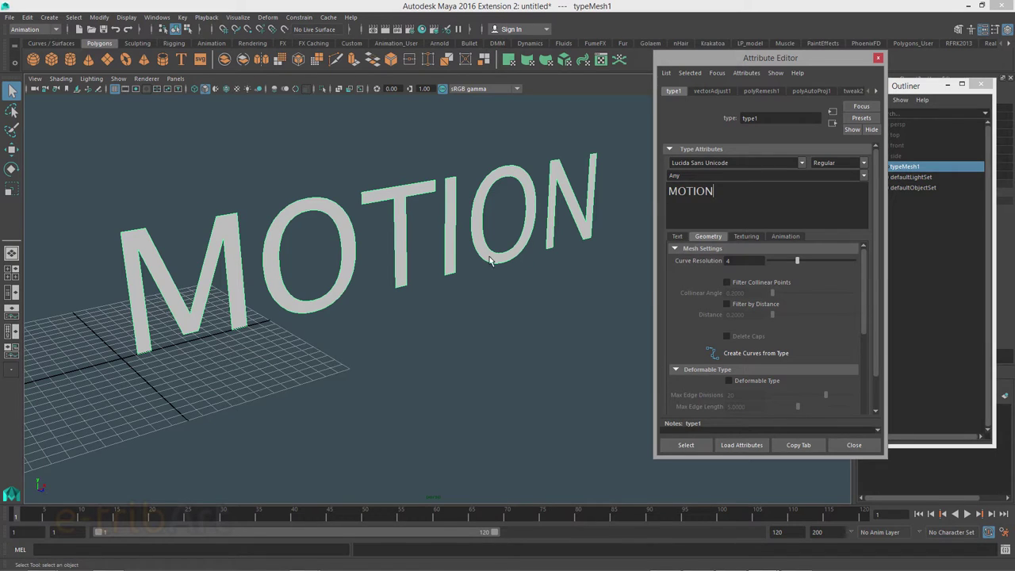
{"action": "left_click", "coordinate": [745, 381]}
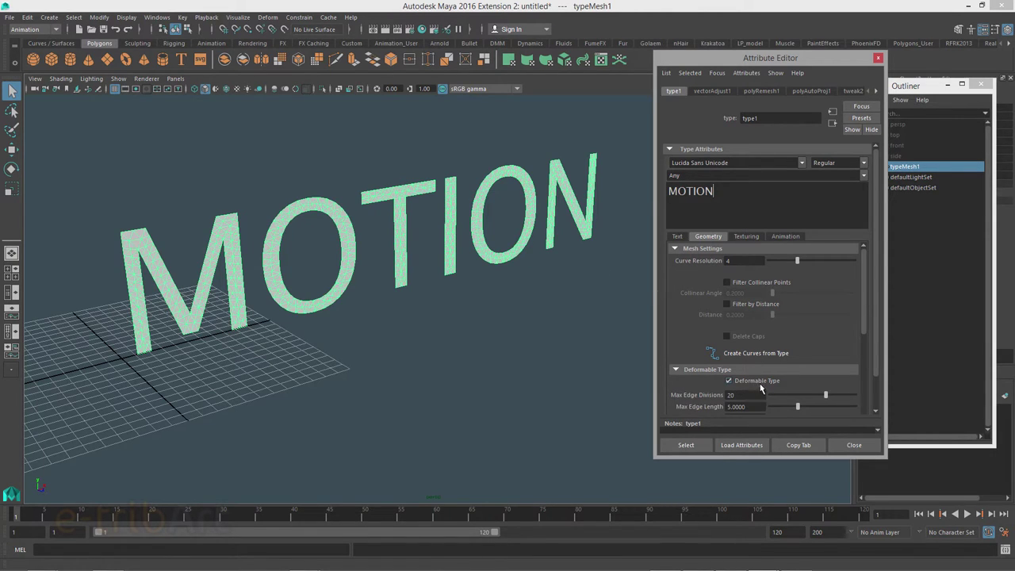
{"action": "scroll", "coordinate": [771, 346], "scroll_direction": "down", "scroll_amount": 1}
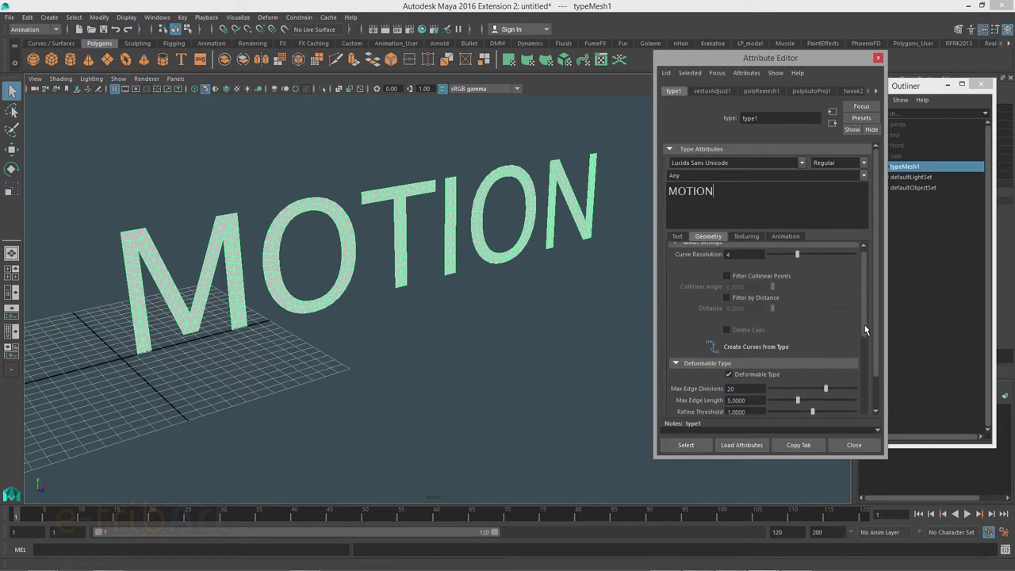
{"action": "scroll", "coordinate": [771, 347], "scroll_direction": "down", "scroll_amount": 1}
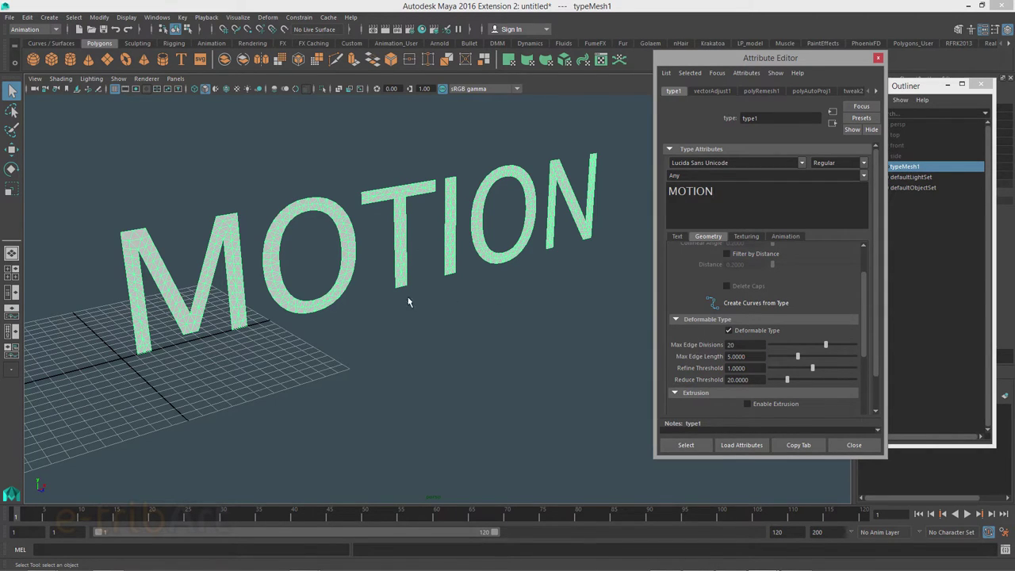
{"action": "left_click_drag", "start_coordinate": [349, 285], "coordinate": [362, 267], "text": "alt"}
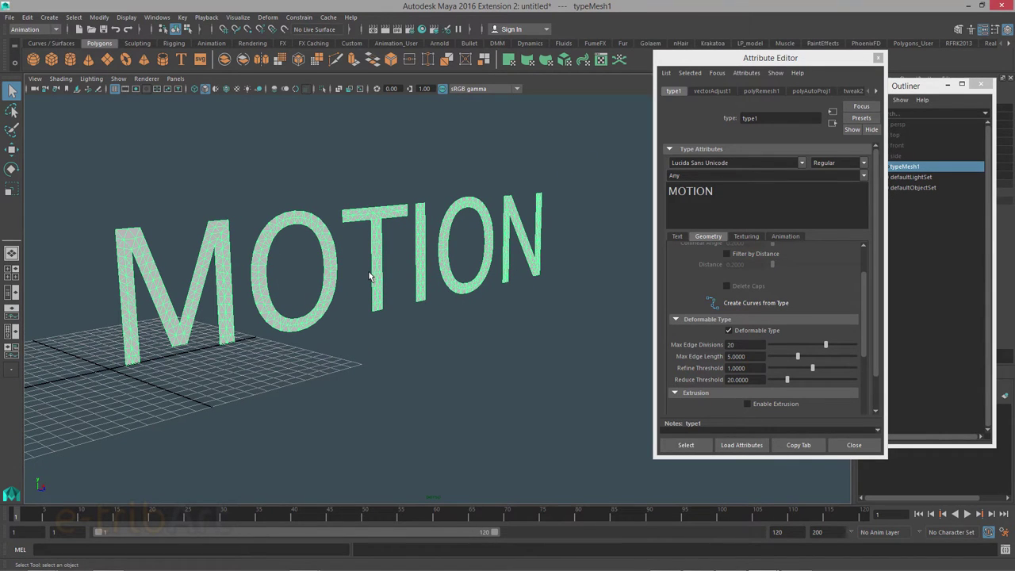
{"action": "left_click_drag", "start_coordinate": [727, 58], "coordinate": [687, 60]}
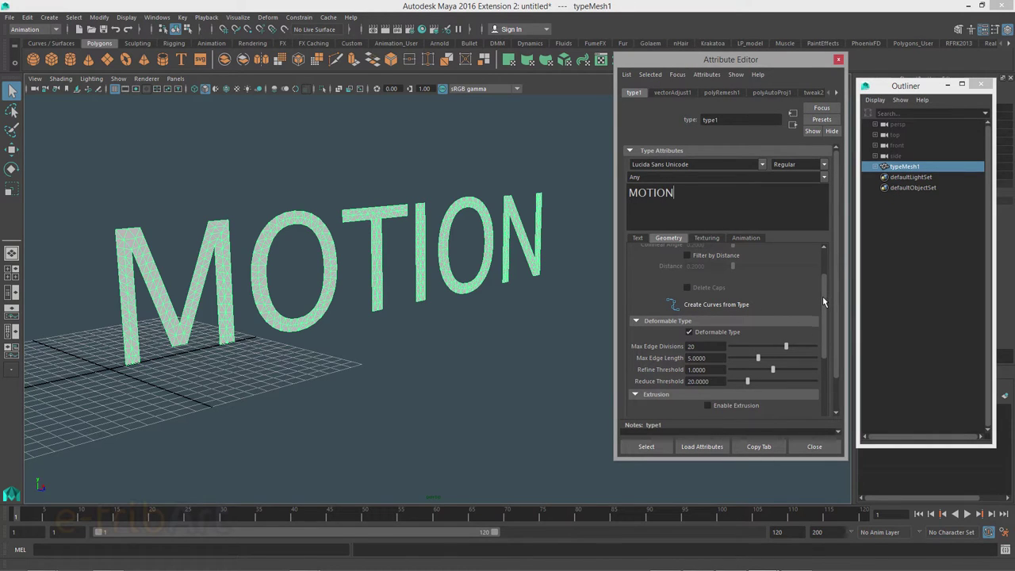
{"action": "scroll", "coordinate": [824, 297], "scroll_direction": "down", "scroll_amount": 2}
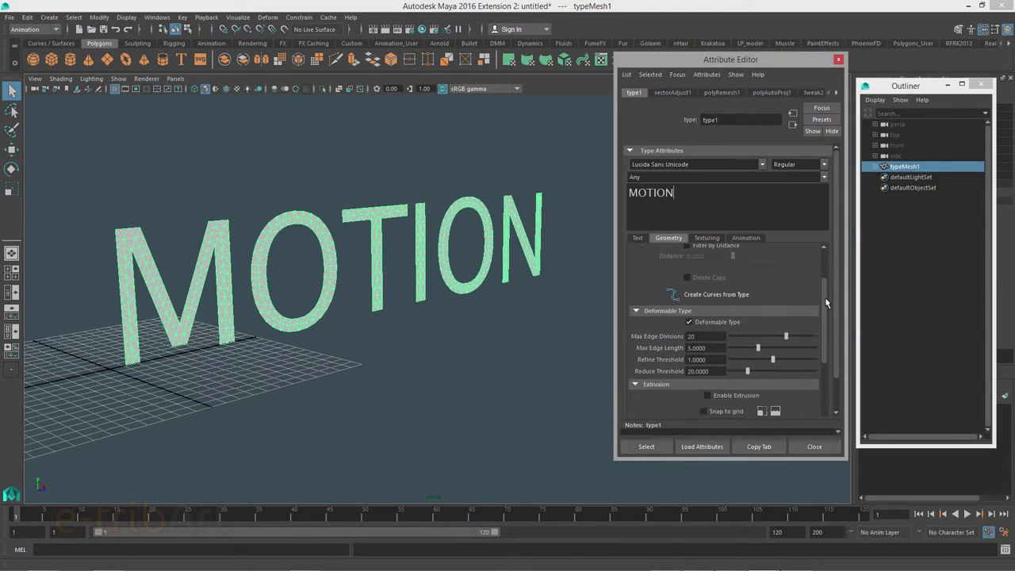
{"action": "scroll", "coordinate": [829, 260], "scroll_direction": "up", "scroll_amount": 4}
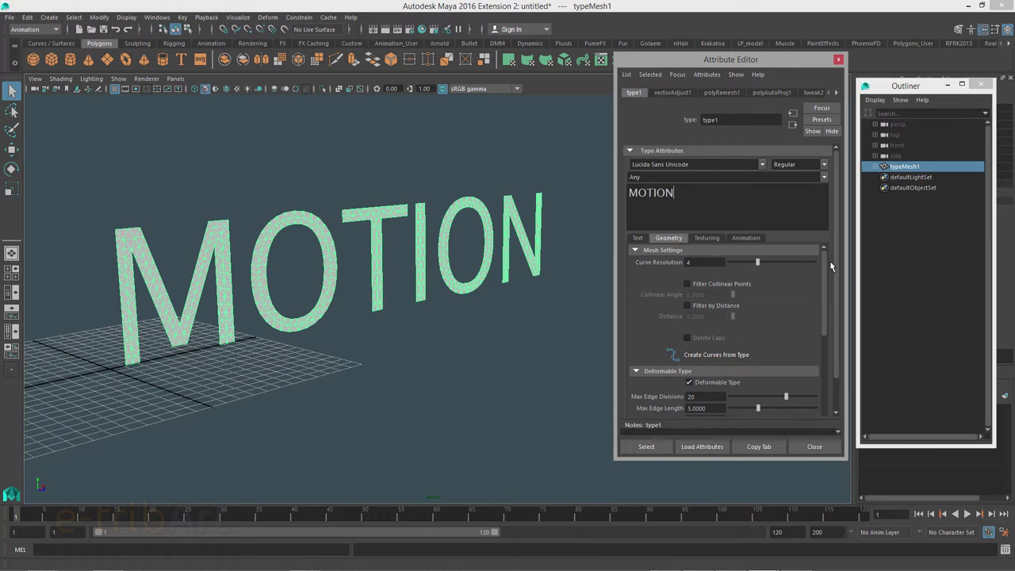
- Try the Levenim MT and Minion Pro fonts, then settle on Candara
{"action": "left_click", "coordinate": [761, 165]}
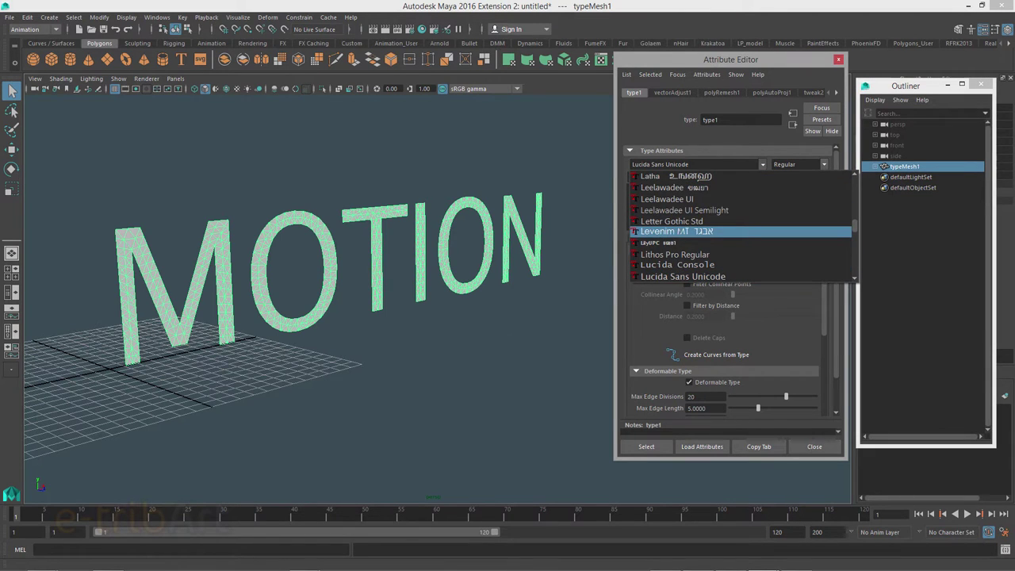
{"action": "left_click", "coordinate": [675, 230]}
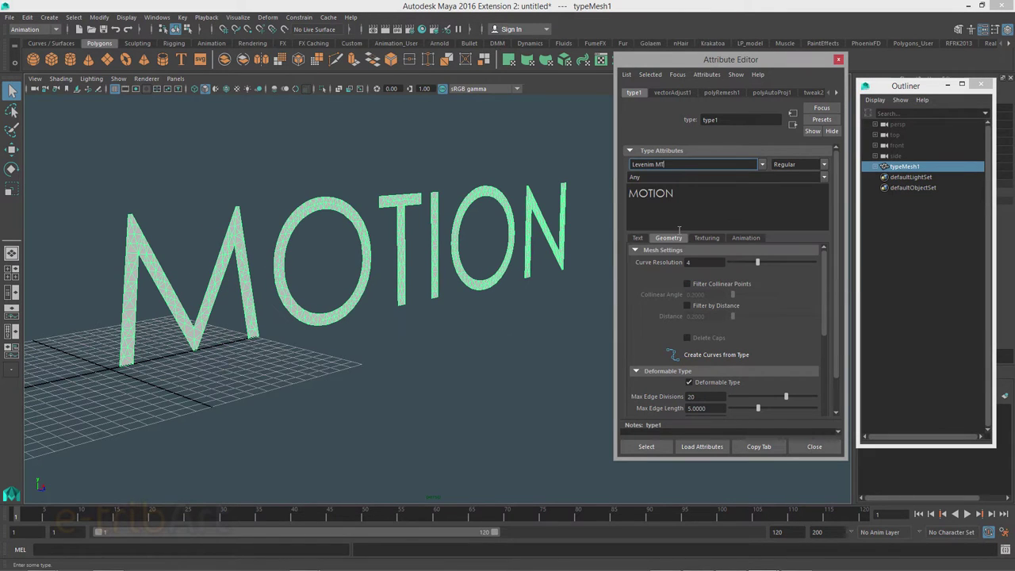
{"action": "left_click", "coordinate": [760, 164]}
{"action": "scroll", "coordinate": [673, 238], "scroll_direction": "down", "scroll_amount": 3}
{"action": "scroll", "coordinate": [673, 242], "scroll_direction": "down", "scroll_amount": 3}
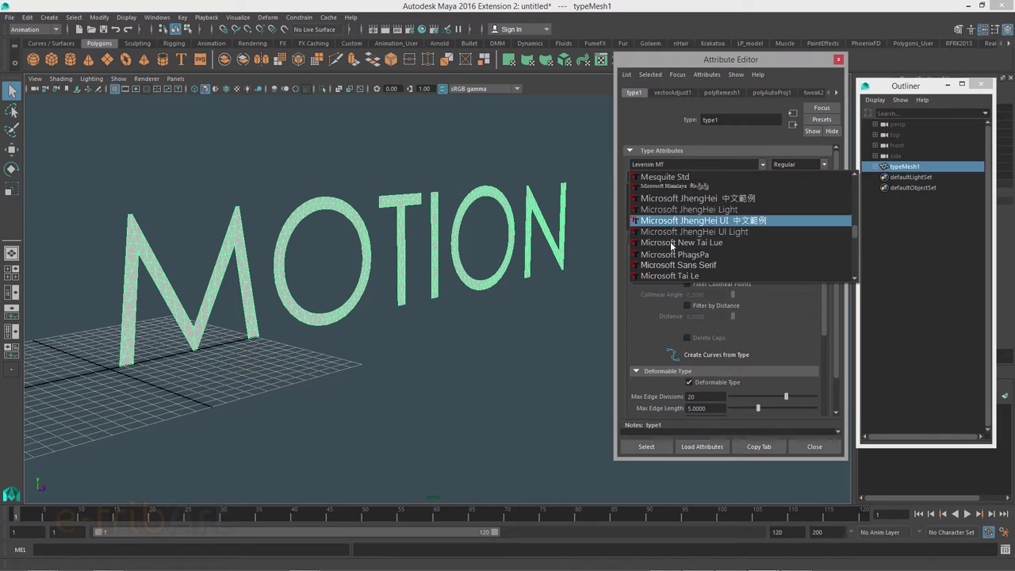
{"action": "scroll", "coordinate": [678, 250], "scroll_direction": "down", "scroll_amount": 2}
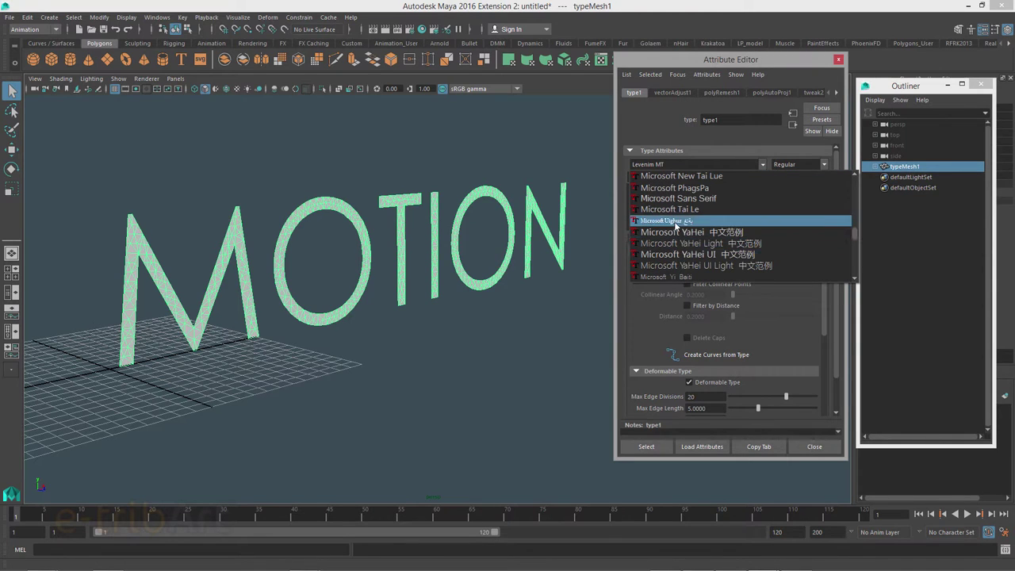
{"action": "scroll", "coordinate": [674, 226], "scroll_direction": "down", "scroll_amount": 2}
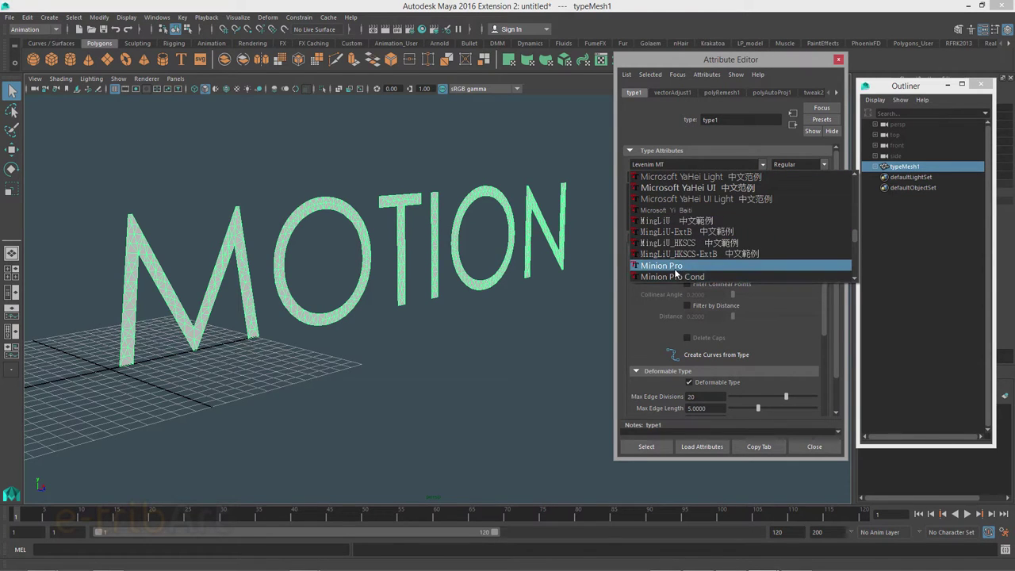
{"action": "left_click", "coordinate": [674, 267]}
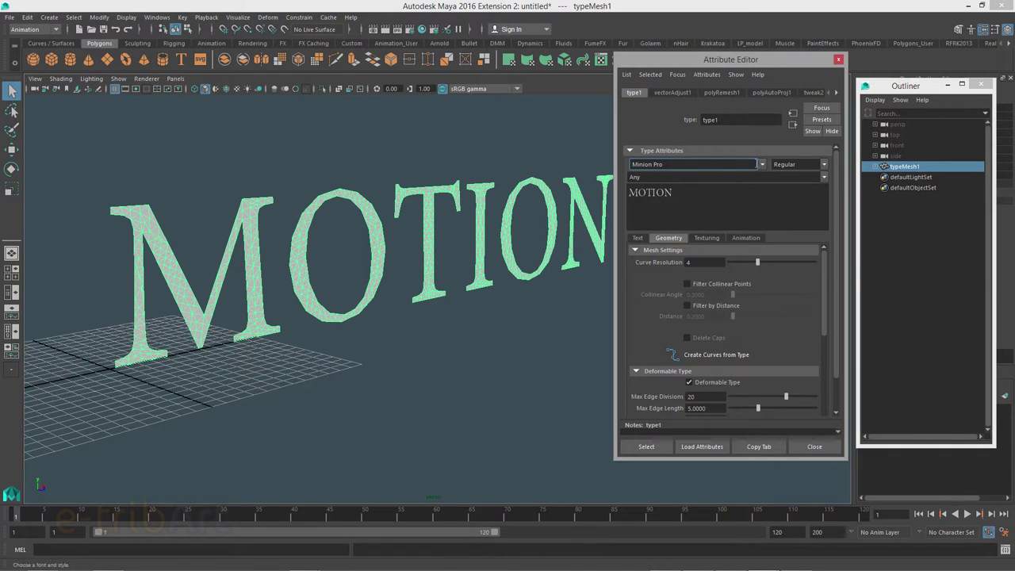
{"action": "left_click", "coordinate": [759, 164]}
{"action": "mouse_move", "coordinate": [854, 233]}
{"action": "left_mouse_down"}
{"action": "mouse_move", "coordinate": [853, 183]}
{"action": "mouse_move", "coordinate": [853, 196]}
{"action": "left_mouse_up"}
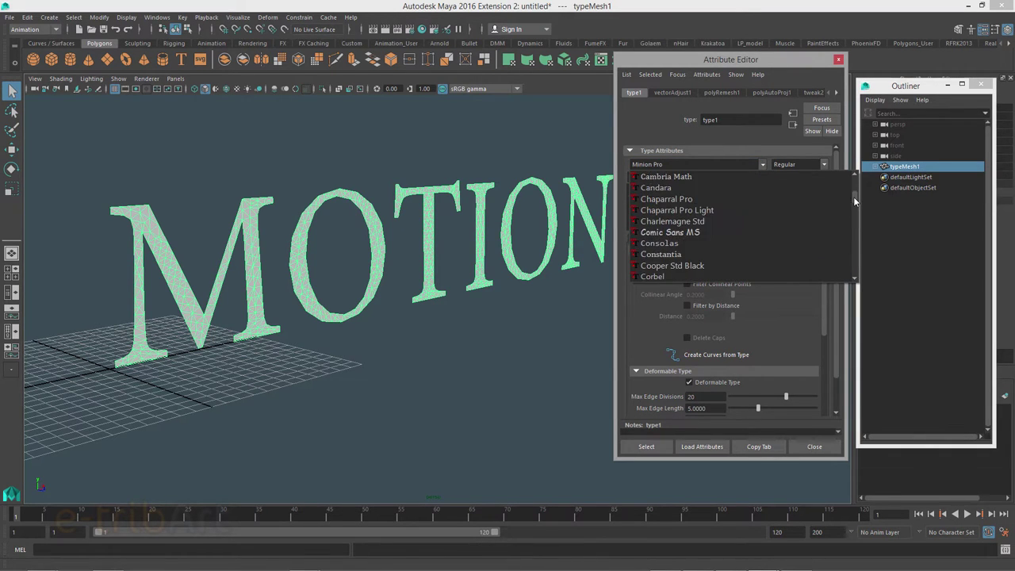
{"action": "left_click", "coordinate": [669, 189]}
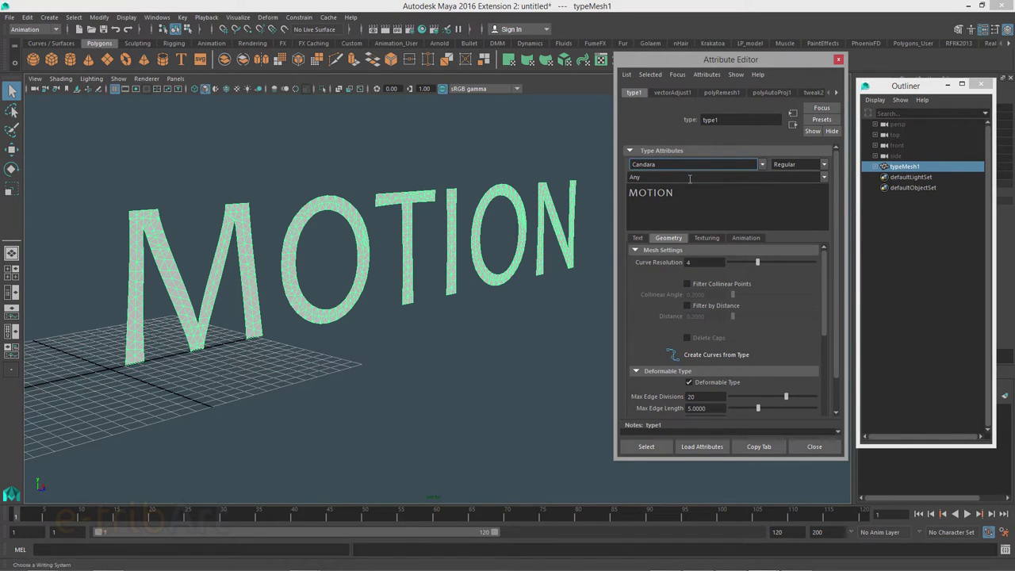
- Set the font style to Regular after trying Bold
{"action": "left_click", "coordinate": [824, 165]}
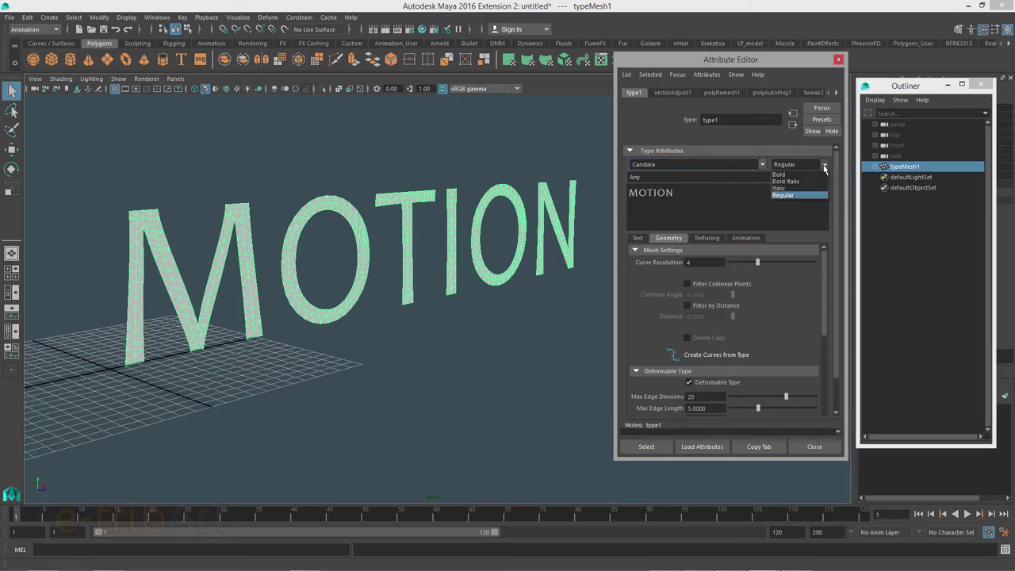
{"action": "left_click", "coordinate": [781, 175]}
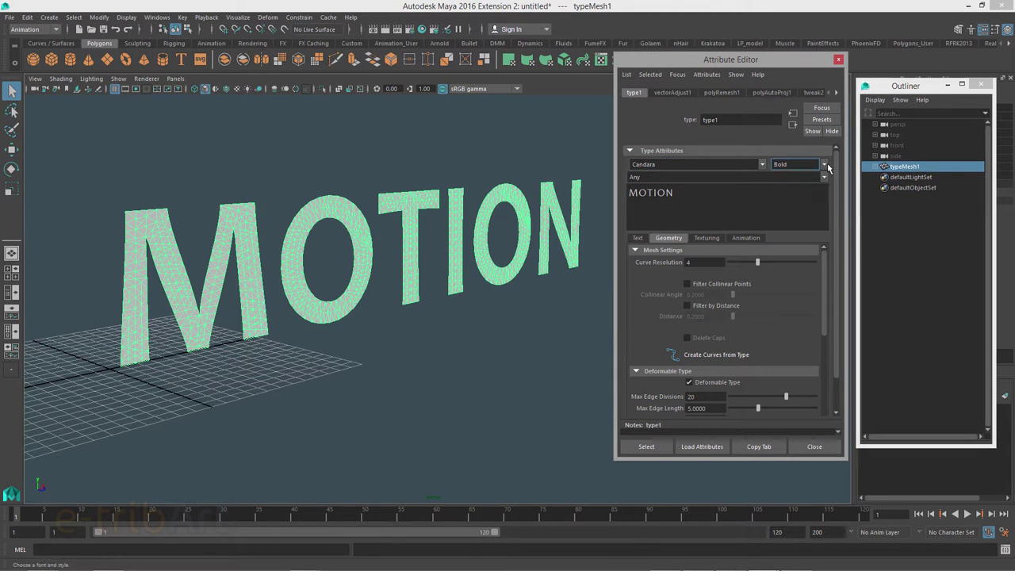
{"action": "left_click", "coordinate": [824, 164]}
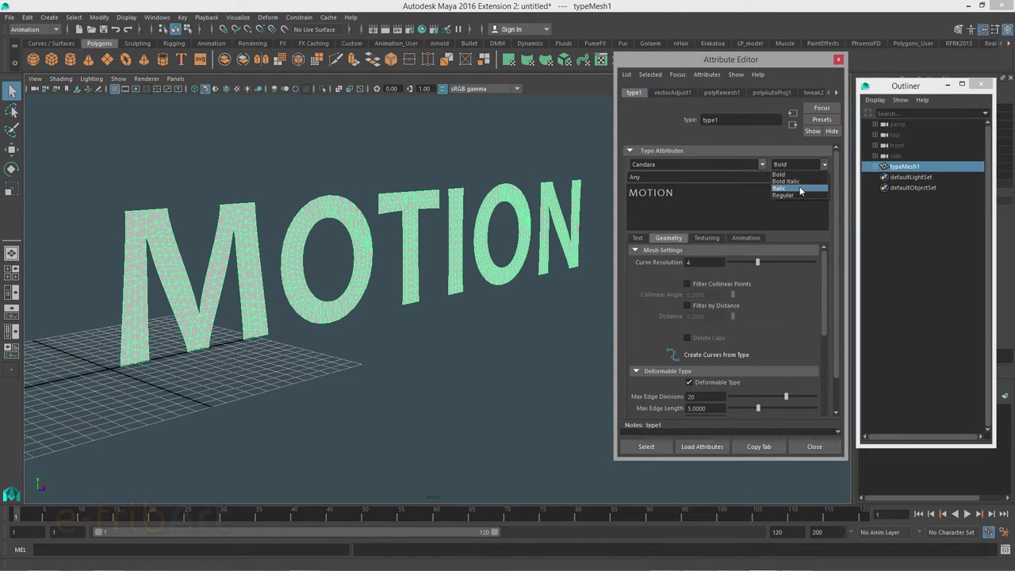
{"action": "left_click", "coordinate": [798, 194]}
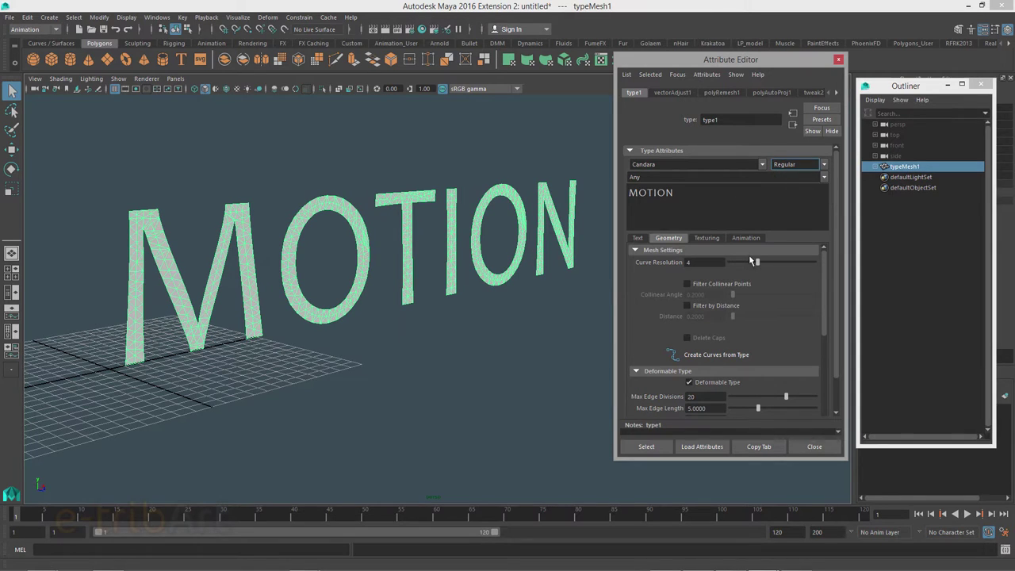
- In the Text settings, experiment with Kerning Scale, squeezing the letters to zero and spreading them apart
{"action": "left_click", "coordinate": [636, 238]}
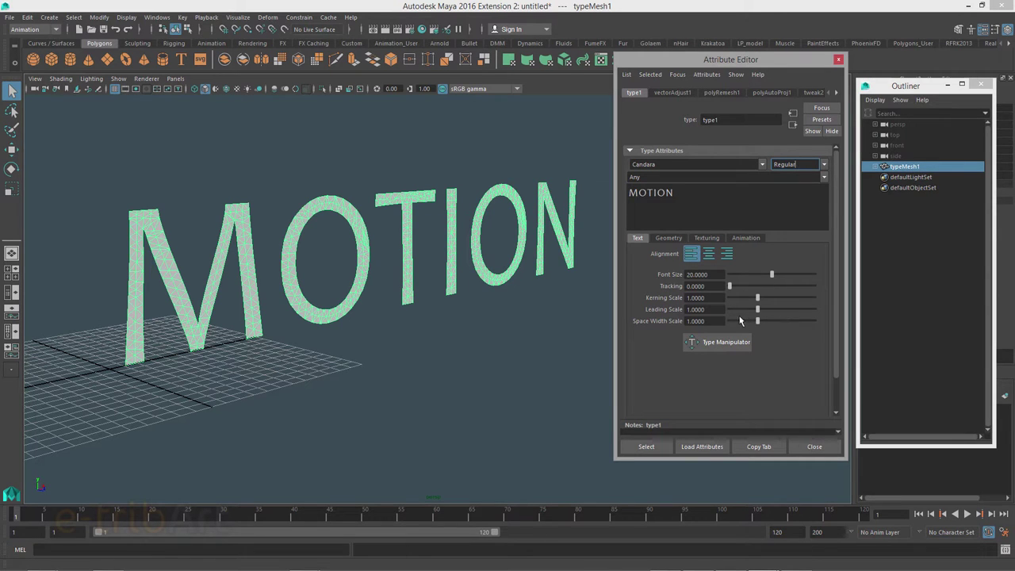
{"action": "left_click_drag", "start_coordinate": [757, 297], "coordinate": [728, 300]}
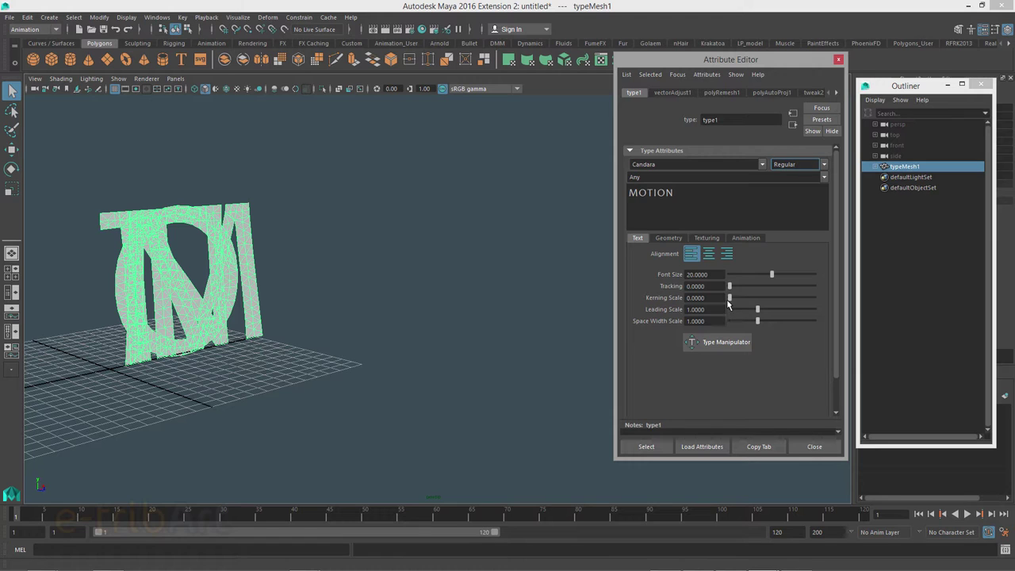
{"action": "left_click_drag", "start_coordinate": [729, 304], "coordinate": [720, 303]}
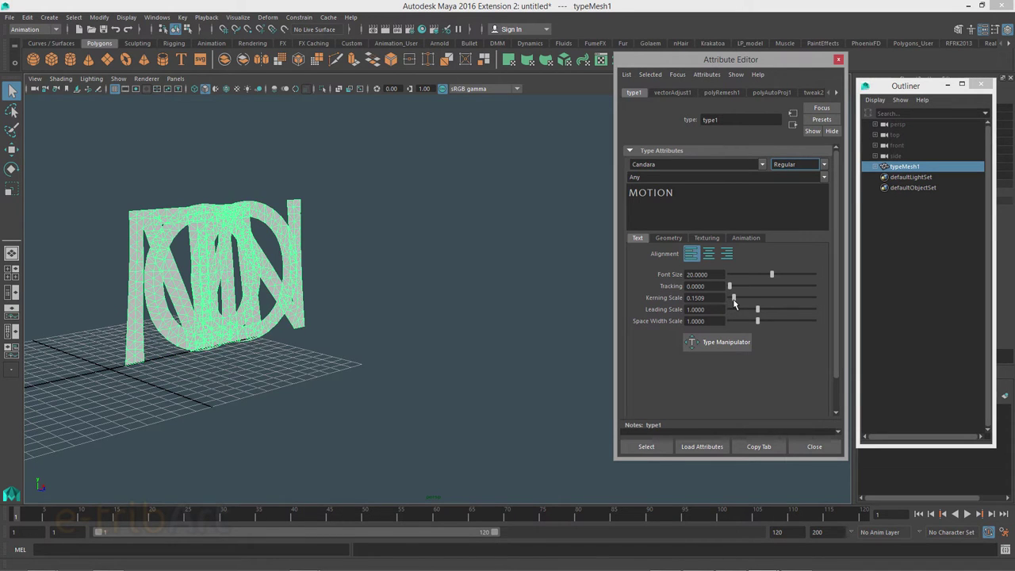
{"action": "right_click", "coordinate": [694, 297]}
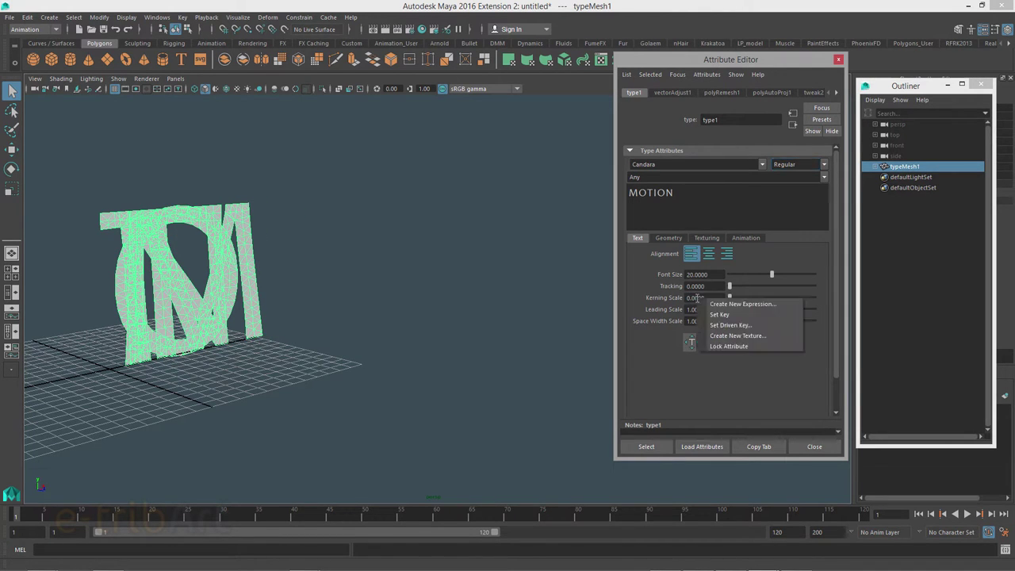
{"action": "left_click", "coordinate": [623, 291]}
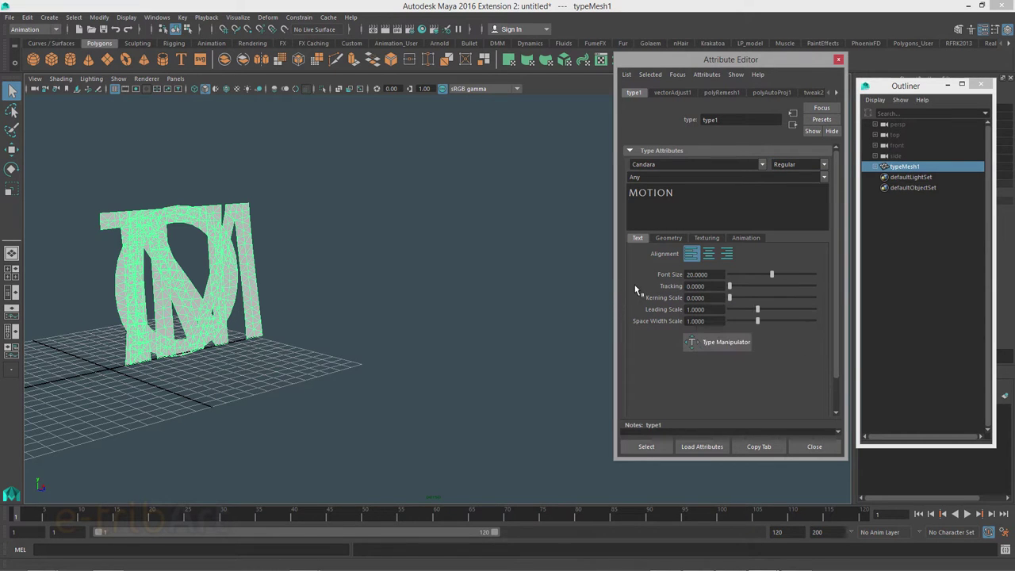
{"action": "mouse_move", "coordinate": [730, 298]}
{"action": "left_mouse_down"}
{"action": "mouse_move", "coordinate": [800, 298]}
{"action": "mouse_move", "coordinate": [760, 307]}
{"action": "left_mouse_up"}
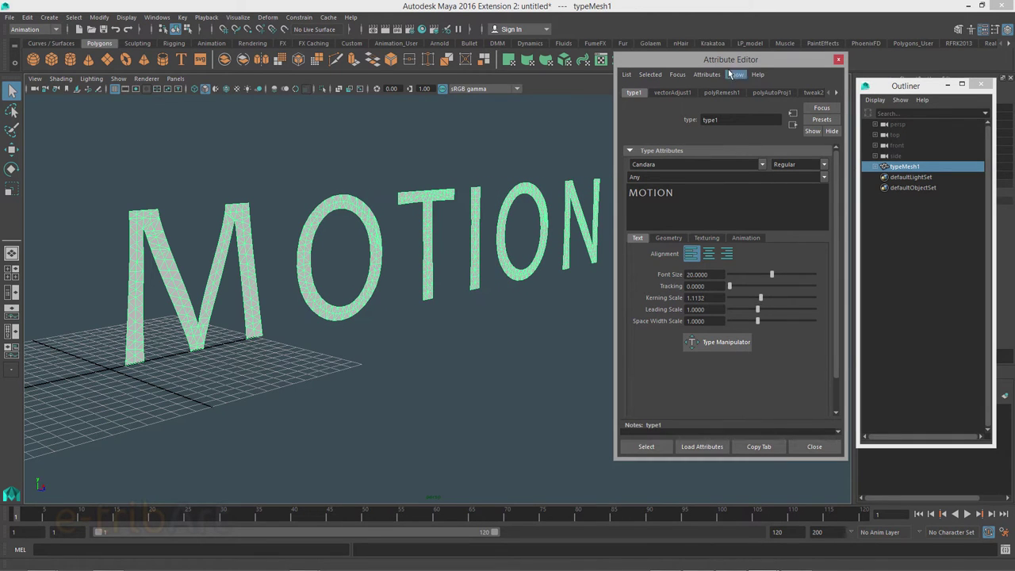
{"action": "left_click_drag", "start_coordinate": [744, 61], "coordinate": [849, 64]}
{"action": "mouse_move", "coordinate": [499, 301]}
{"action": "left_mouse_down", "text": "alt"}
{"action": "mouse_move", "coordinate": [474, 299]}
{"action": "mouse_move", "coordinate": [501, 309]}
{"action": "mouse_move", "coordinate": [475, 295]}
{"action": "left_mouse_up", "text": "alt"}
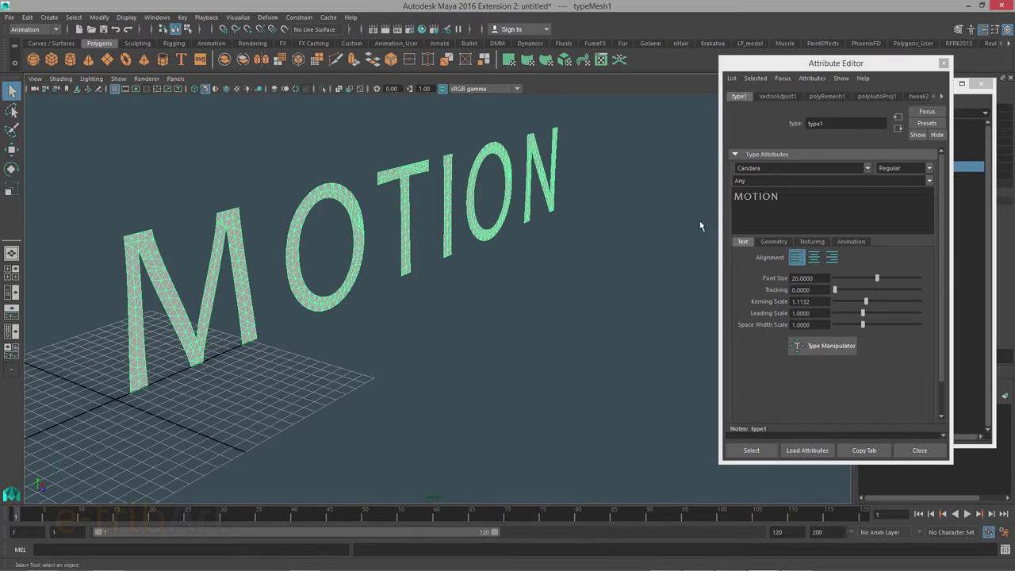
{"action": "left_click_drag", "start_coordinate": [757, 63], "coordinate": [684, 66]}
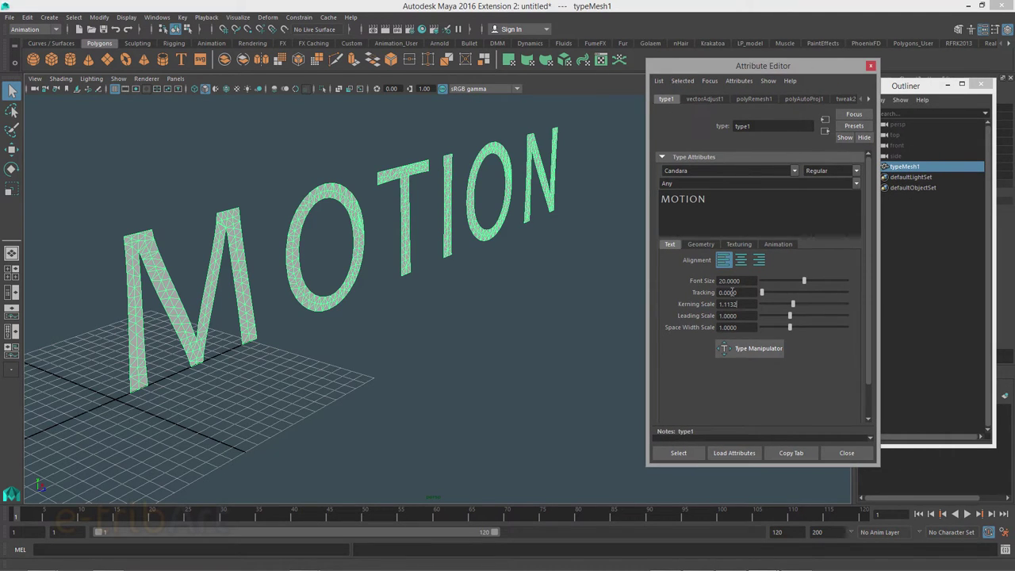
{"action": "left_click_drag", "start_coordinate": [792, 304], "coordinate": [790, 310]}
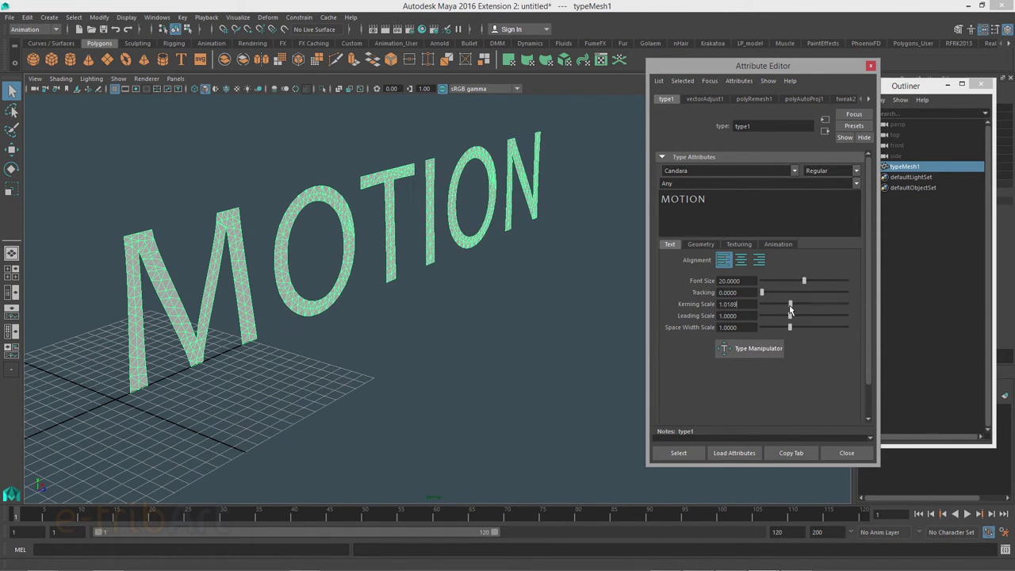
- Enter a Kerning Scale of 1 and try a wider Tracking value
{"action": "double_click", "coordinate": [727, 304]}
{"action": "type", "text": "1"}
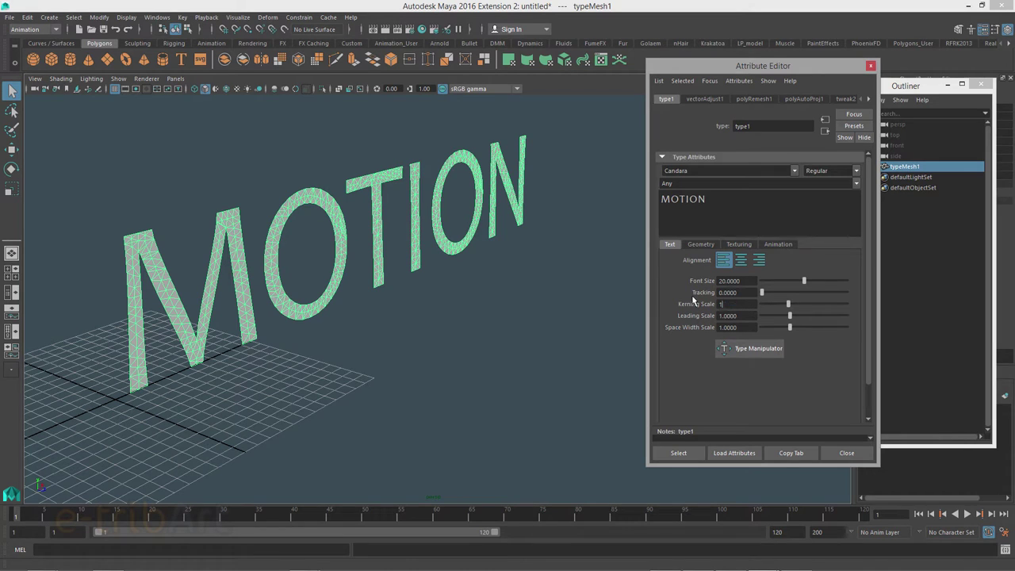
{"action": "key", "text": "Return"}
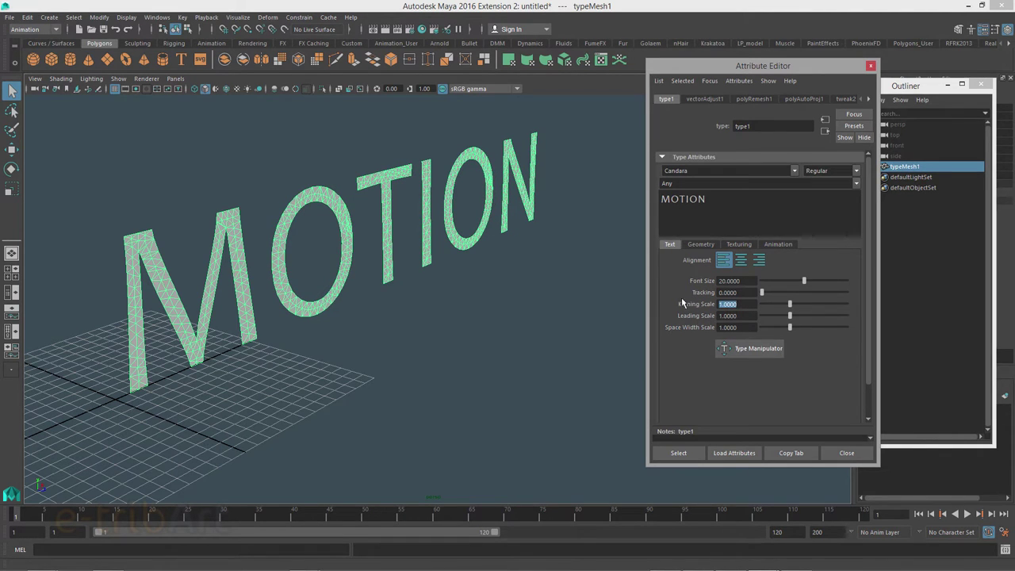
{"action": "left_click", "coordinate": [744, 280]}
{"action": "mouse_move", "coordinate": [763, 293]}
{"action": "left_mouse_down"}
{"action": "mouse_move", "coordinate": [843, 294]}
{"action": "mouse_move", "coordinate": [748, 305]}
{"action": "left_mouse_up"}
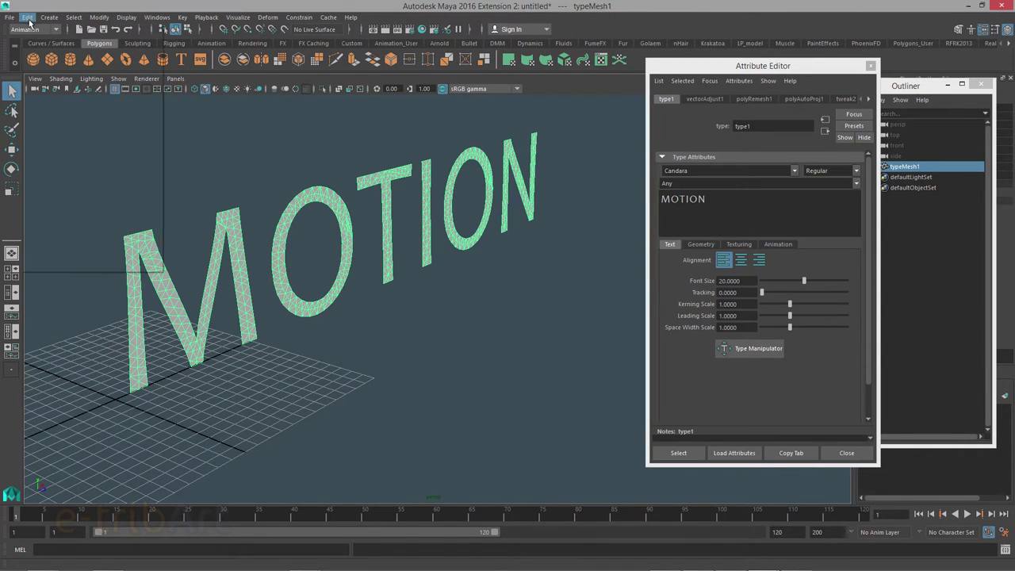
- Reframe the view on MOTION and activate the Type Manipulator on the M letter
{"action": "left_click", "coordinate": [27, 16]}
{"action": "mouse_move", "coordinate": [57, 142]}
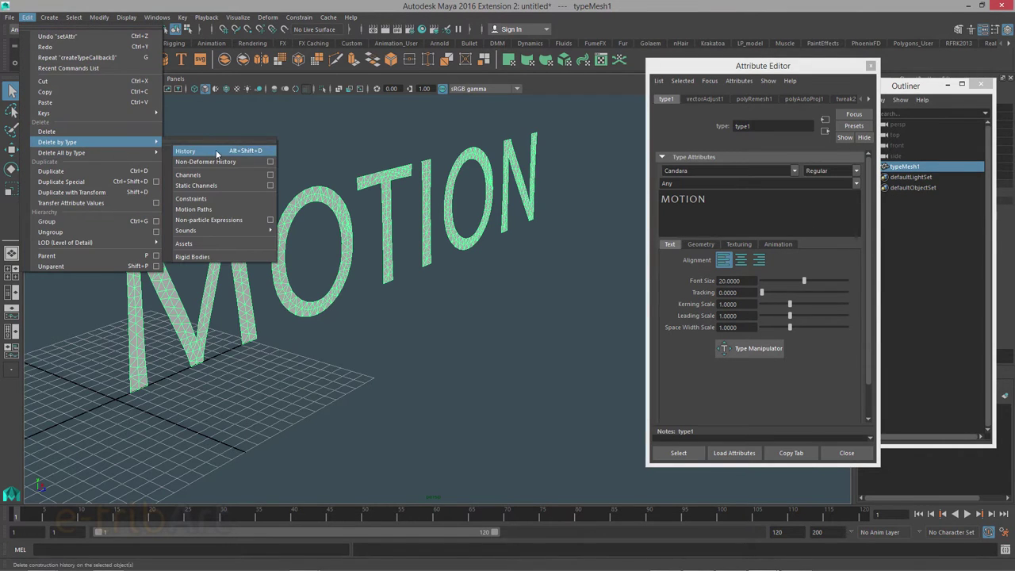
{"action": "left_click", "coordinate": [562, 83]}
{"action": "left_click_drag", "start_coordinate": [721, 69], "coordinate": [690, 62]}
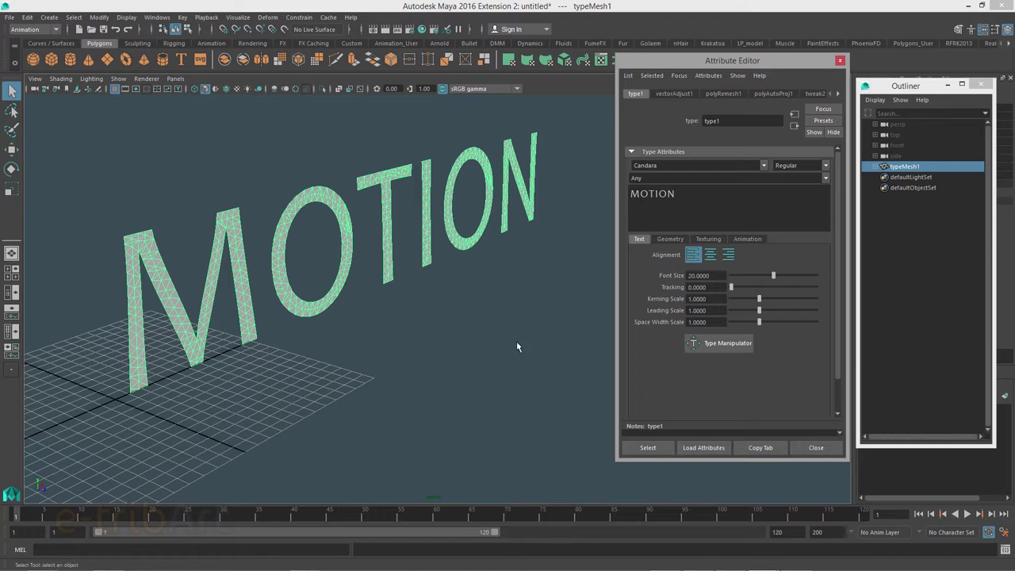
{"action": "right_click_drag", "start_coordinate": [433, 331], "coordinate": [361, 319], "text": "alt"}
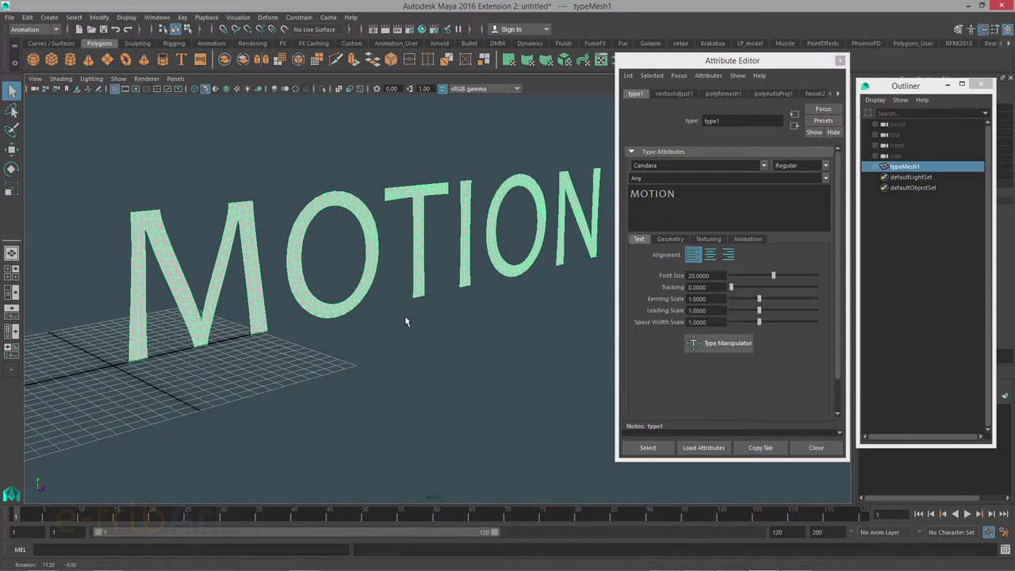
{"action": "mouse_move", "coordinate": [362, 319]}
{"action": "left_mouse_down", "text": "alt"}
{"action": "mouse_move", "coordinate": [328, 277]}
{"action": "mouse_move", "coordinate": [346, 290]}
{"action": "mouse_move", "coordinate": [412, 290]}
{"action": "left_mouse_up", "text": "alt"}
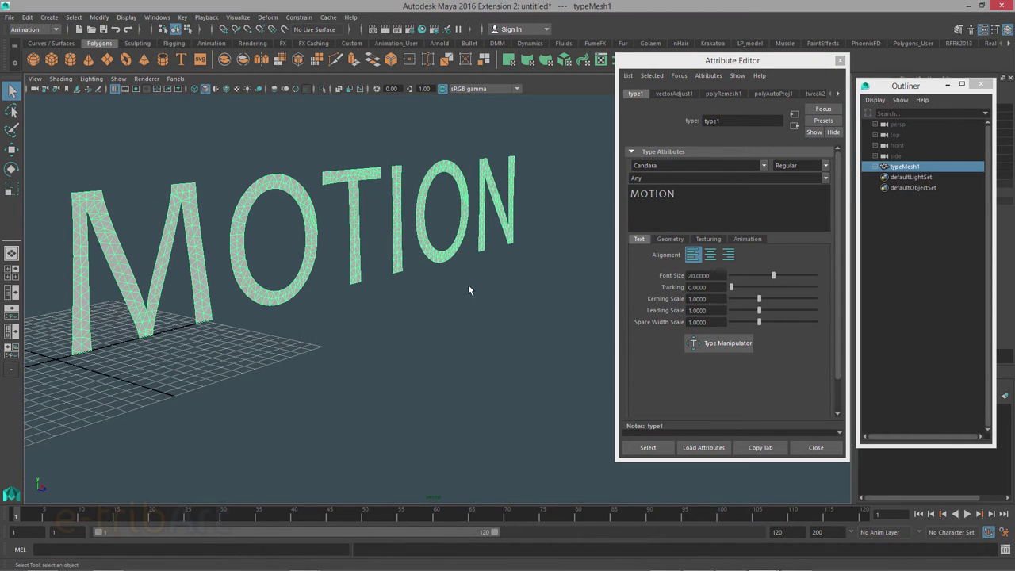
{"action": "left_click_drag", "start_coordinate": [717, 61], "coordinate": [717, 70]}
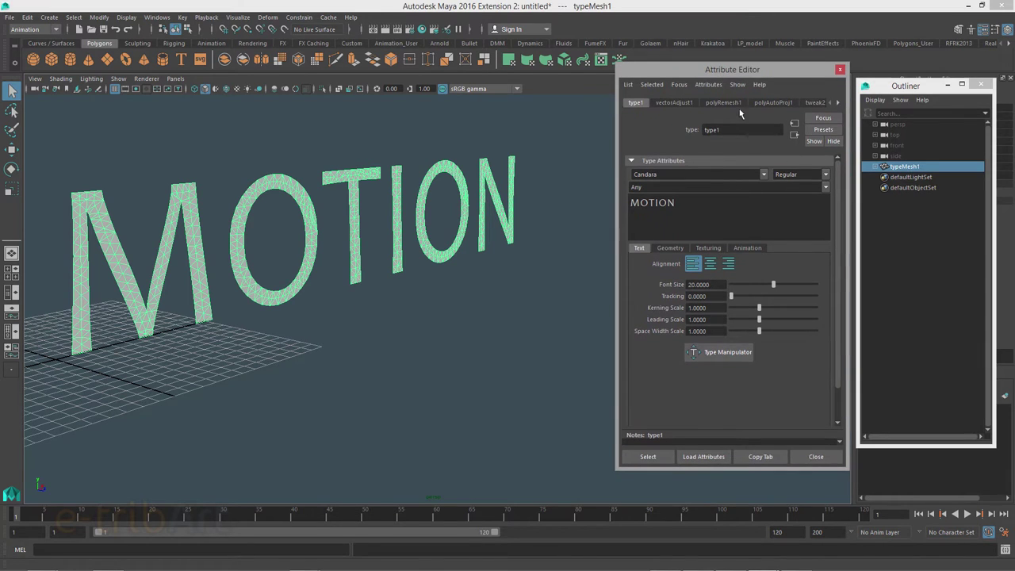
{"action": "left_click", "coordinate": [722, 356]}
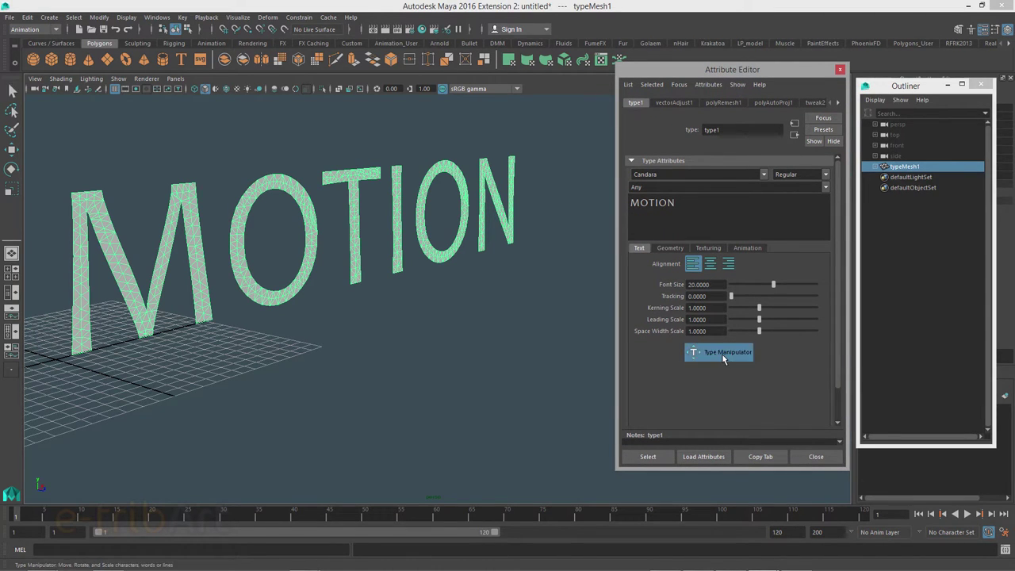
- Return to object selection and switch Enable Extrusion off in the type's Geometry settings
{"action": "left_click", "coordinate": [12, 91]}
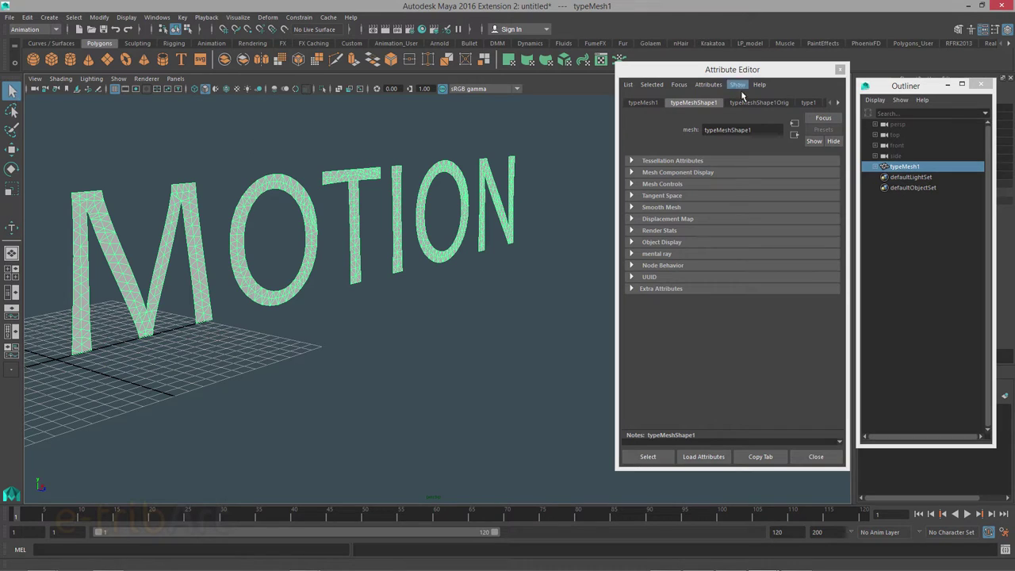
{"action": "left_click", "coordinate": [807, 103]}
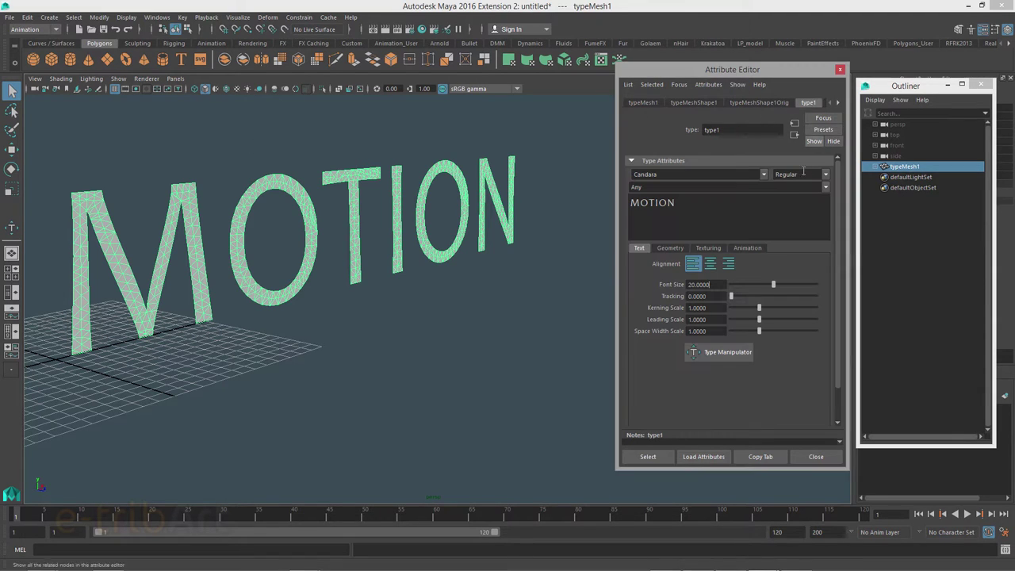
{"action": "left_click", "coordinate": [671, 248]}
{"action": "mouse_move", "coordinate": [824, 321]}
{"action": "left_mouse_down"}
{"action": "mouse_move", "coordinate": [834, 384]}
{"action": "mouse_move", "coordinate": [834, 370]}
{"action": "left_mouse_up"}
{"action": "left_click", "coordinate": [742, 338]}
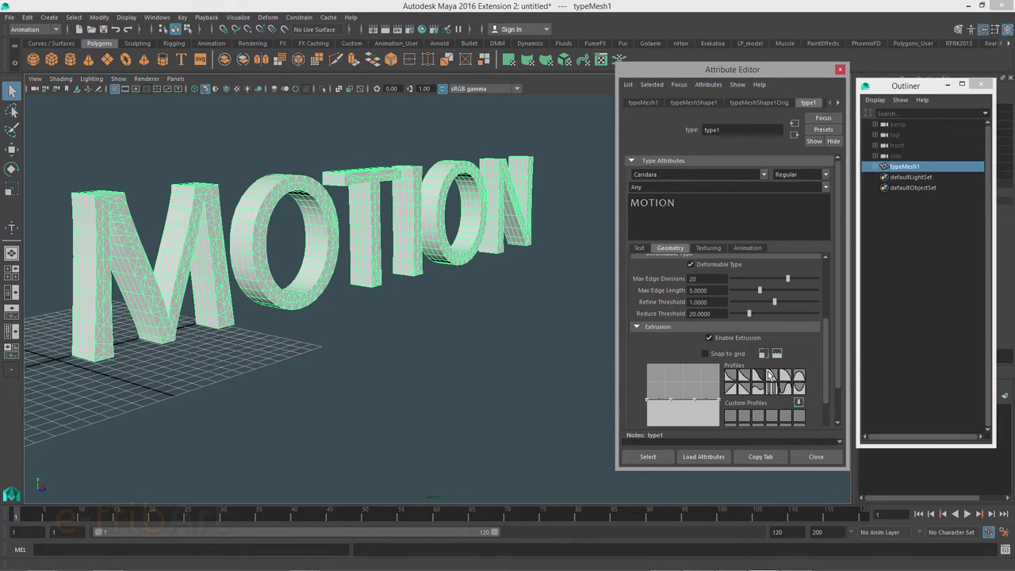
{"action": "left_click", "coordinate": [724, 339]}
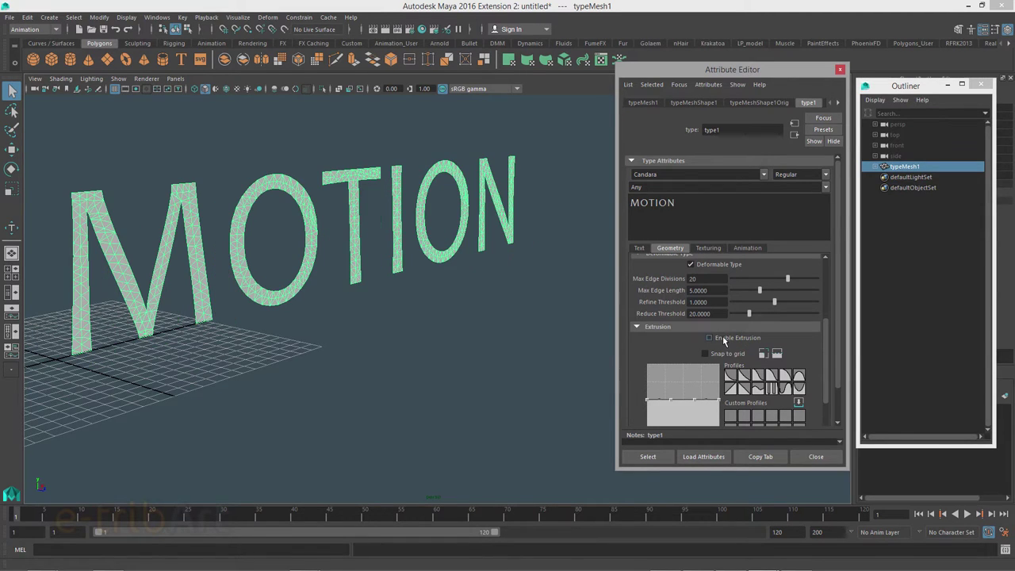
{"action": "left_click_drag", "start_coordinate": [825, 337], "coordinate": [827, 286]}
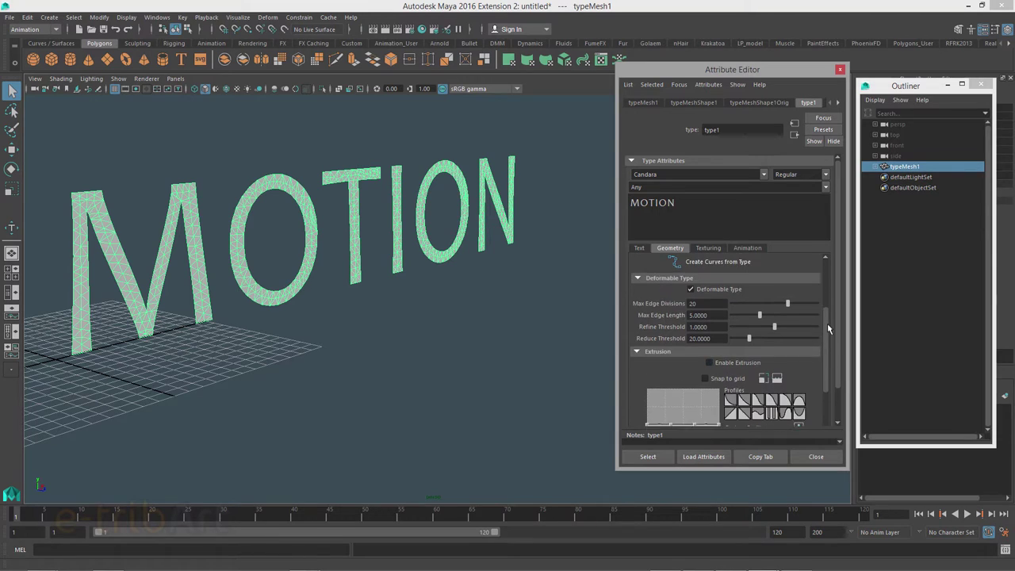
- Browse the Texturing and Animation settings, including the pivot options, then close the Attribute Editor
{"action": "left_click", "coordinate": [712, 249]}
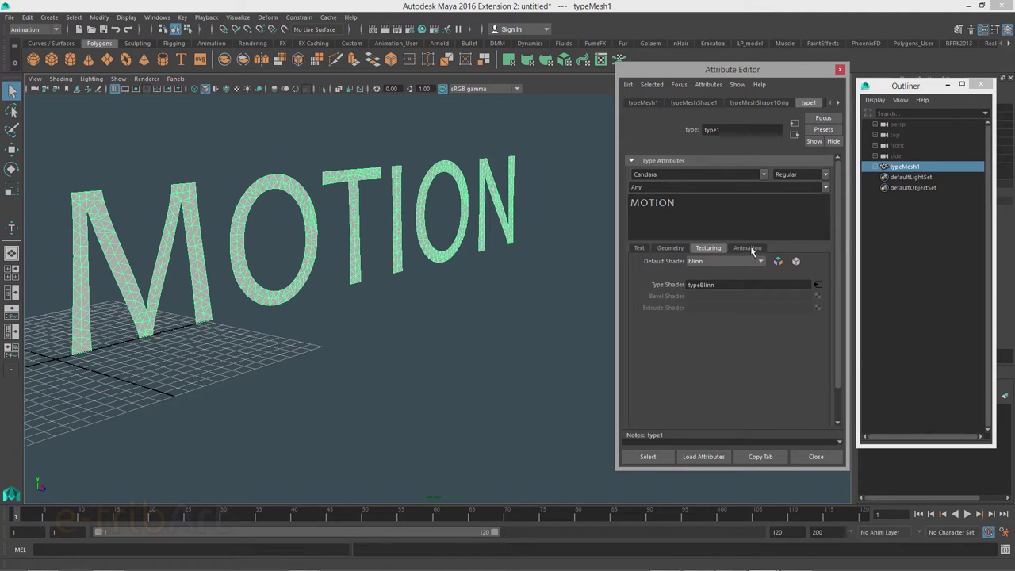
{"action": "left_click", "coordinate": [751, 249]}
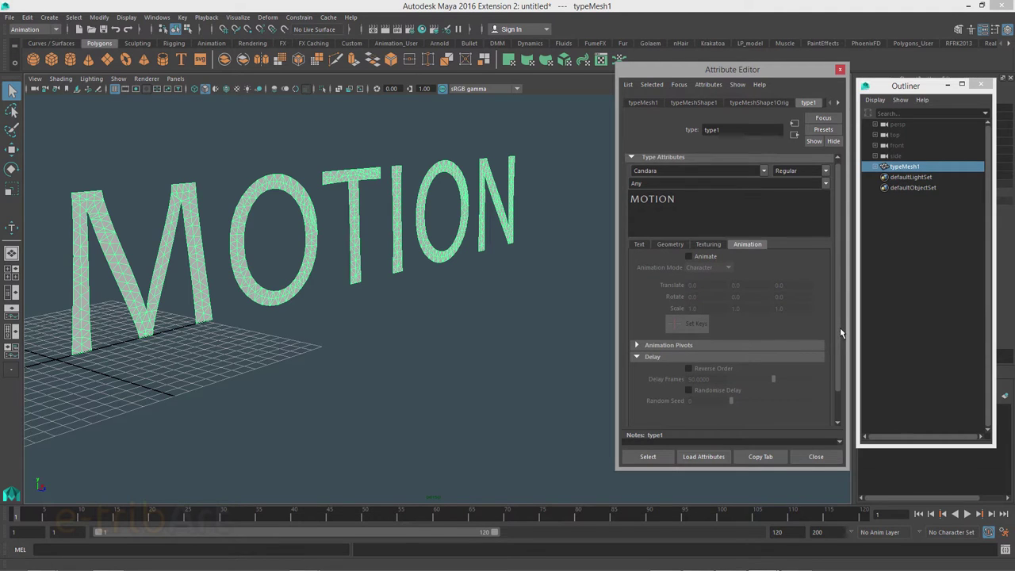
{"action": "scroll", "coordinate": [842, 333], "scroll_direction": "down", "scroll_amount": 2}
{"action": "left_click", "coordinate": [757, 314]}
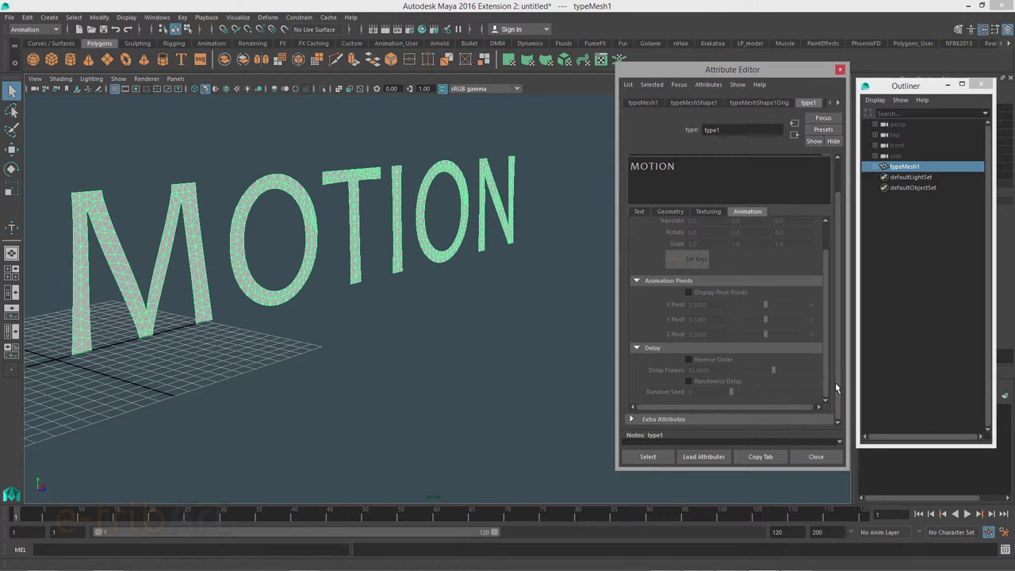
{"action": "scroll", "coordinate": [834, 382], "scroll_direction": "up", "scroll_amount": 2}
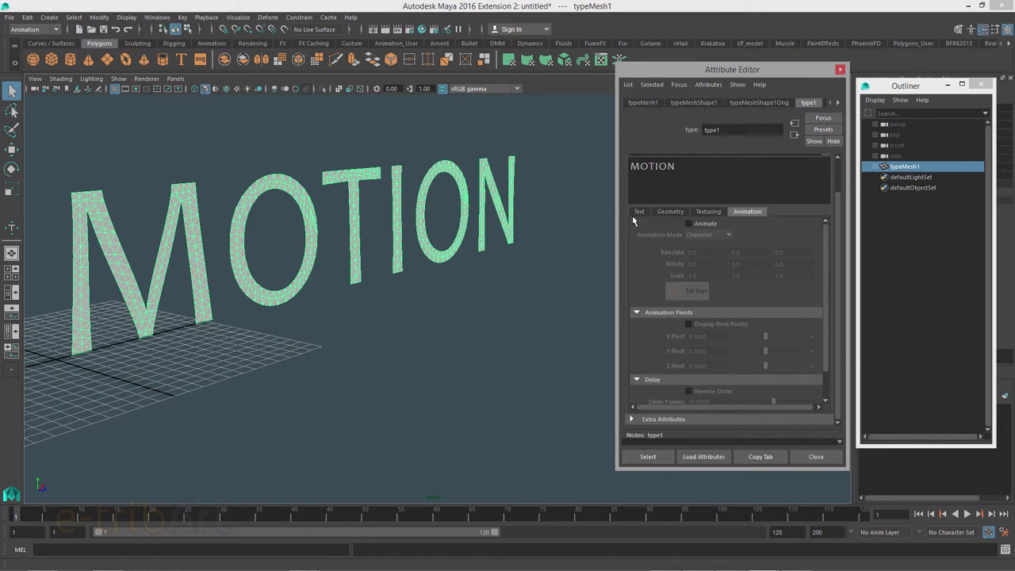
{"action": "left_click_drag", "start_coordinate": [616, 230], "coordinate": [611, 230]}
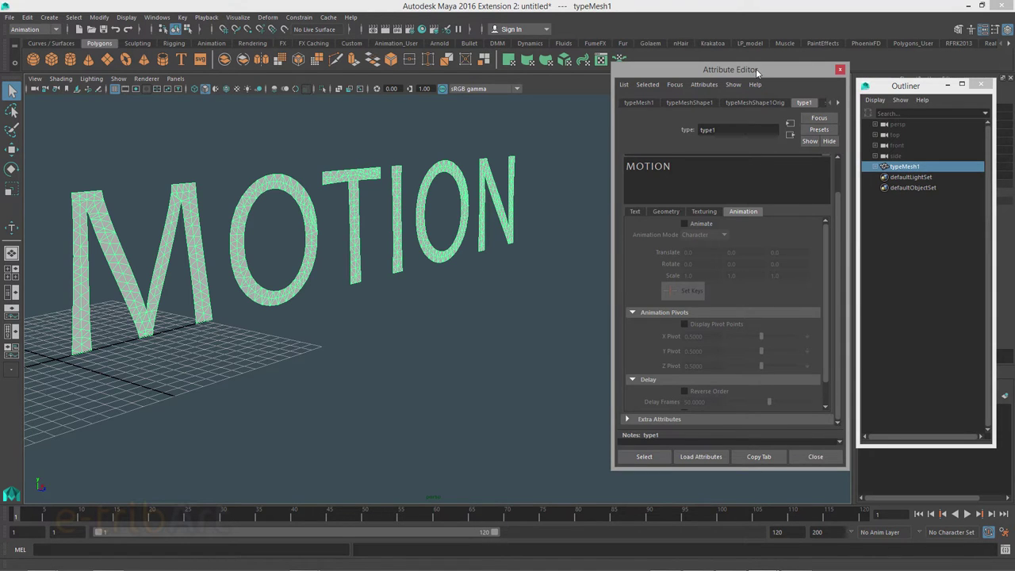
{"action": "left_click_drag", "start_coordinate": [756, 70], "coordinate": [757, 62]}
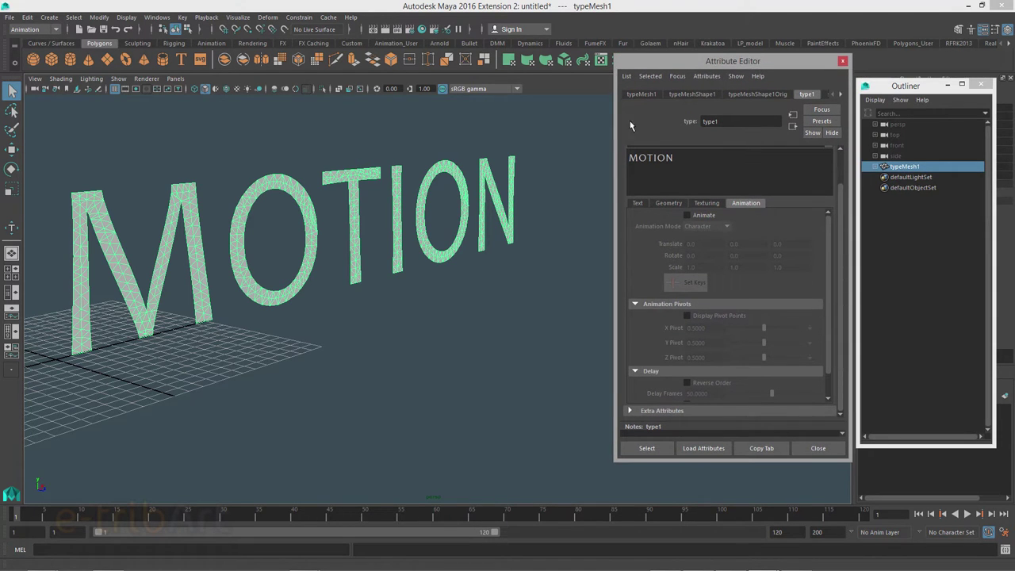
{"action": "mouse_move", "coordinate": [500, 259]}
{"action": "left_mouse_down", "text": "alt"}
{"action": "mouse_move", "coordinate": [507, 264]}
{"action": "mouse_move", "coordinate": [494, 261]}
{"action": "left_mouse_up", "text": "alt"}
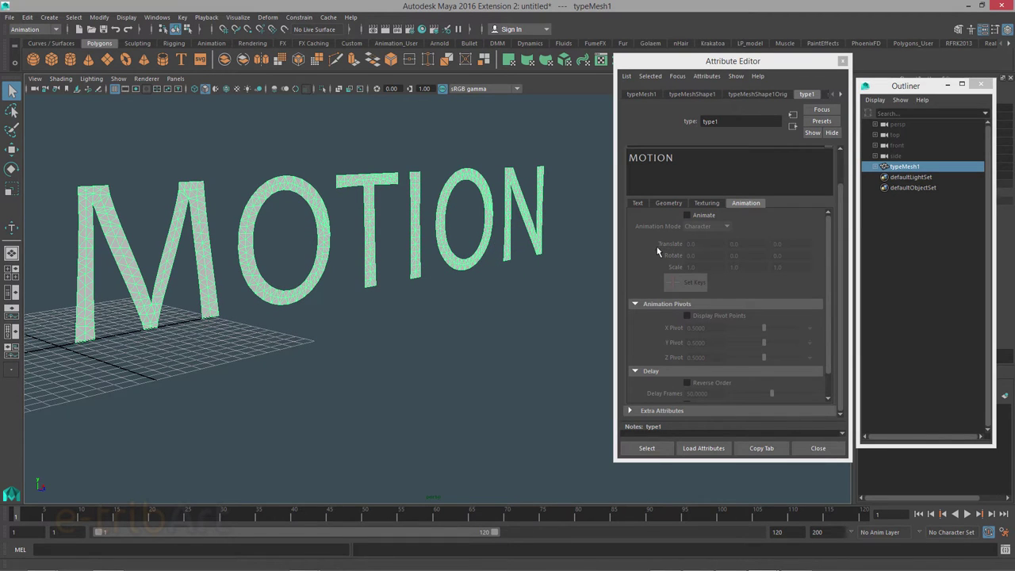
{"action": "left_click_drag", "start_coordinate": [712, 71], "coordinate": [803, 28]}
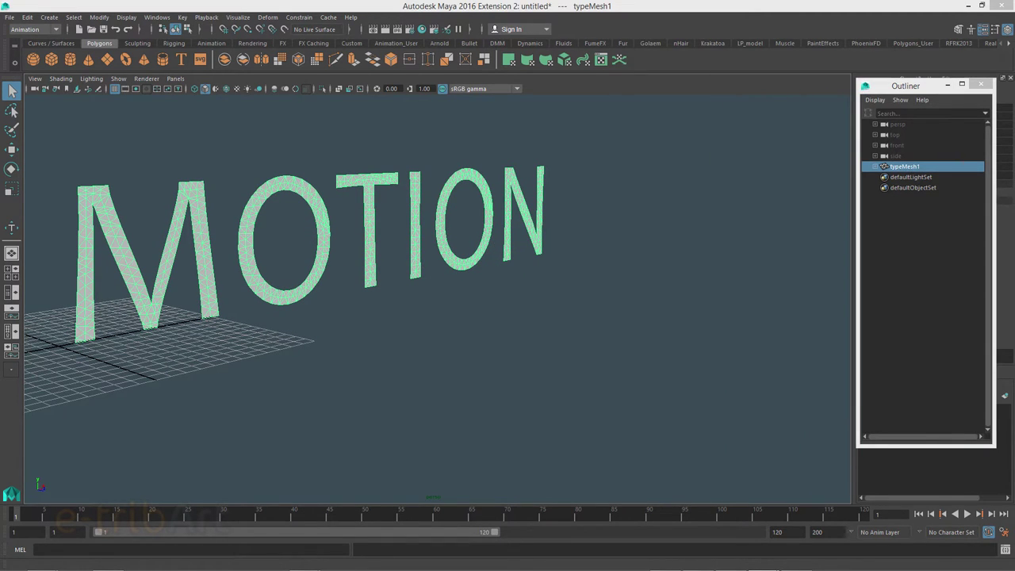
- Create a polygon pyramid at the grid origin beside the MOTION text
{"action": "left_click_drag", "start_coordinate": [317, 307], "coordinate": [324, 318], "text": "alt"}
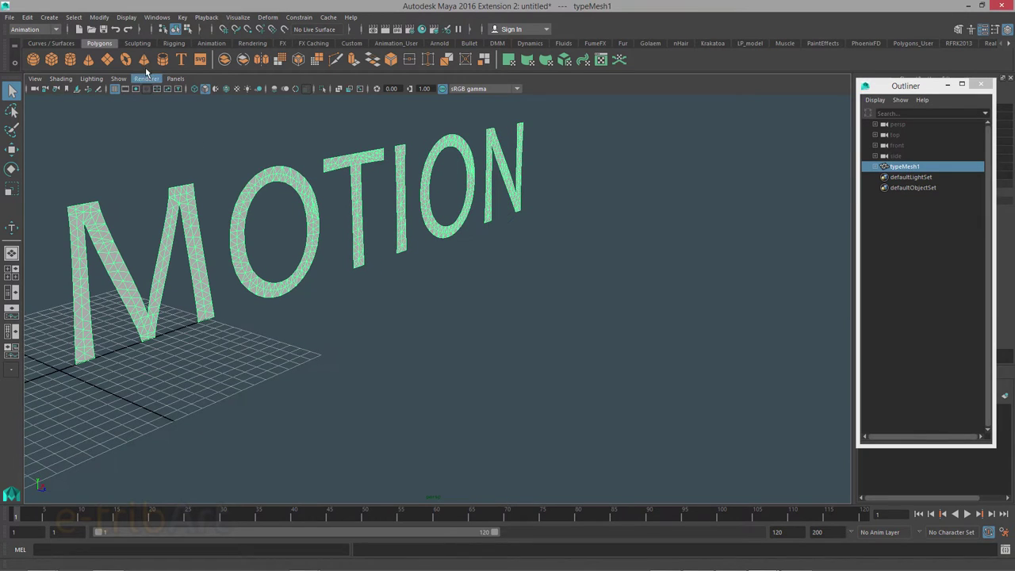
{"action": "left_click", "coordinate": [49, 17]}
{"action": "mouse_move", "coordinate": [81, 55]}
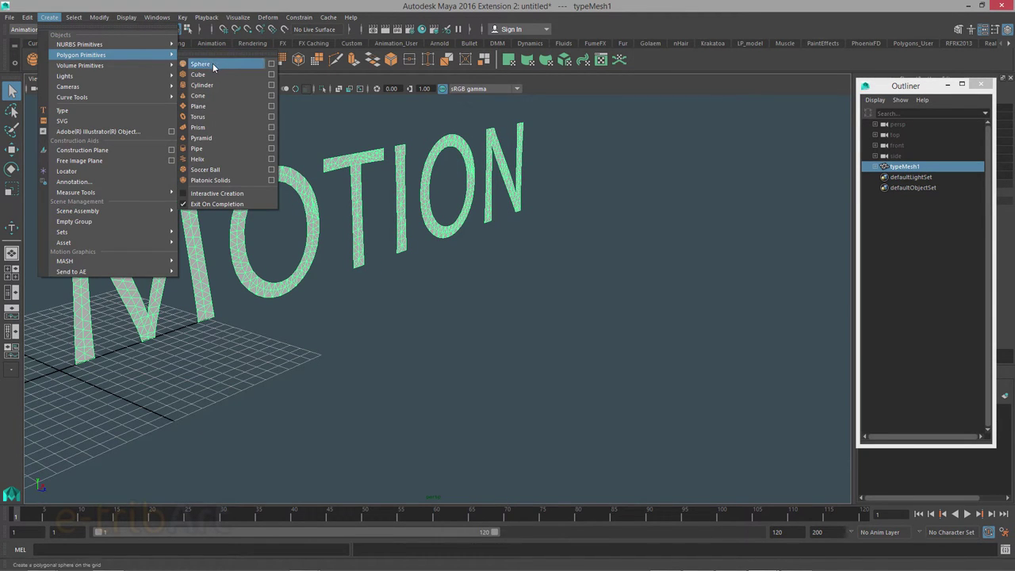
{"action": "left_click", "coordinate": [199, 139]}
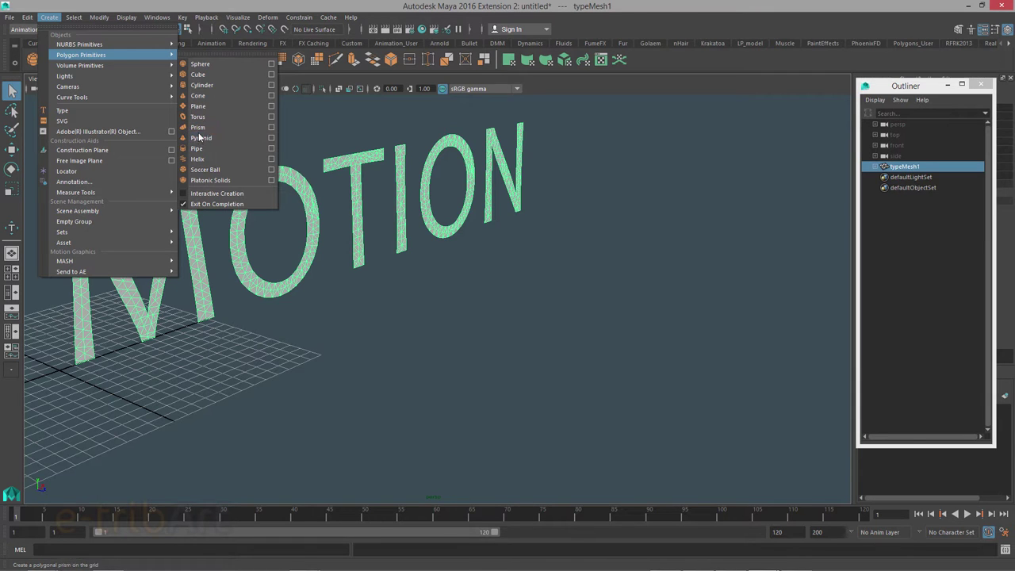
{"action": "mouse_move", "coordinate": [127, 369]}
{"action": "left_mouse_down", "text": "alt"}
{"action": "mouse_move", "coordinate": [310, 362]}
{"action": "mouse_move", "coordinate": [300, 371]}
{"action": "mouse_move", "coordinate": [480, 294]}
{"action": "mouse_move", "coordinate": [415, 331]}
{"action": "mouse_move", "coordinate": [361, 309]}
{"action": "left_mouse_up", "text": "alt"}
{"action": "scroll", "coordinate": [278, 372], "scroll_direction": "up", "scroll_amount": 3}
- Raise the pyramid's apex vertex to make it taller
{"action": "right_click_drag", "start_coordinate": [355, 297], "coordinate": [305, 256]}
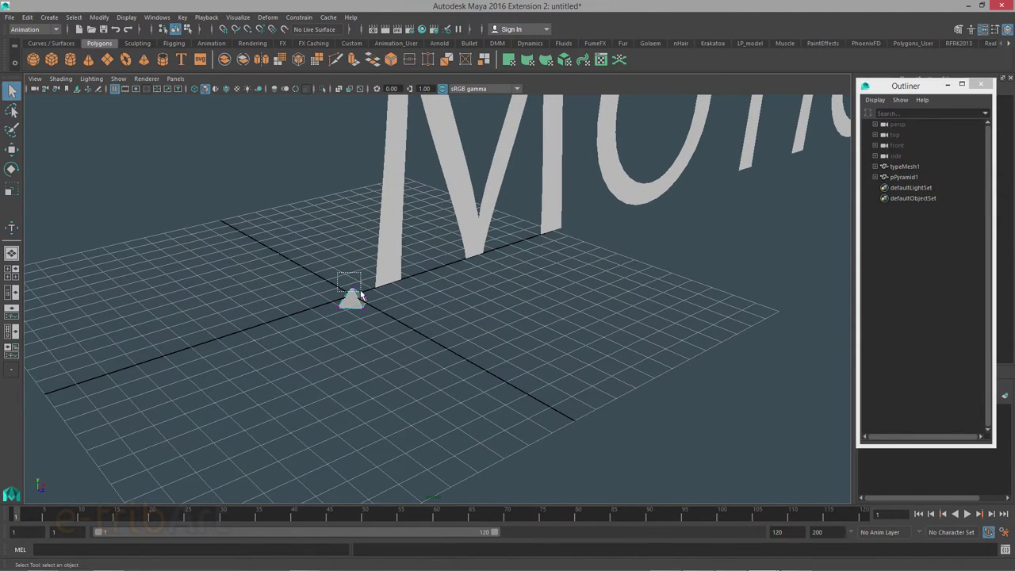
{"action": "left_click", "coordinate": [358, 286]}
{"action": "key", "text": "w"}
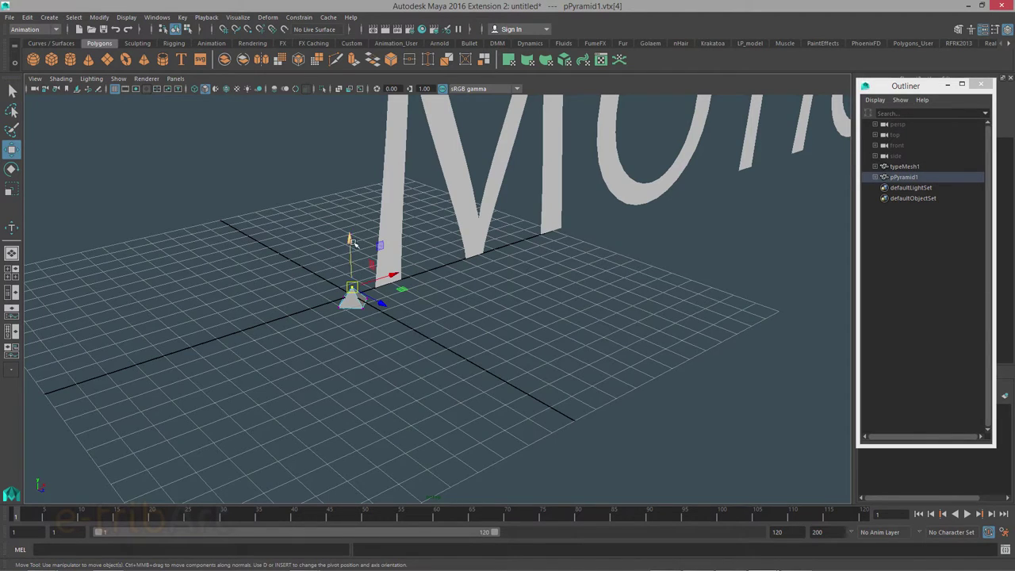
{"action": "left_click_drag", "start_coordinate": [349, 238], "coordinate": [347, 227]}
{"action": "mouse_move", "coordinate": [346, 300]}
{"action": "left_mouse_down", "text": "alt"}
{"action": "mouse_move", "coordinate": [370, 322]}
{"action": "mouse_move", "coordinate": [345, 345]}
{"action": "mouse_move", "coordinate": [262, 245]}
{"action": "left_mouse_up", "text": "alt"}
{"action": "left_click", "coordinate": [281, 273]}
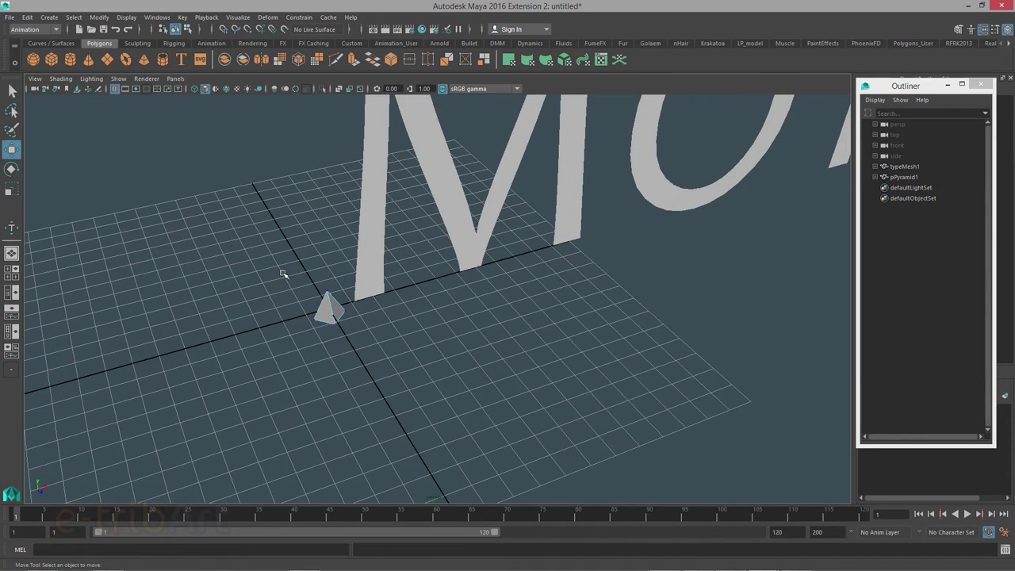
{"action": "key", "text": "F8"}
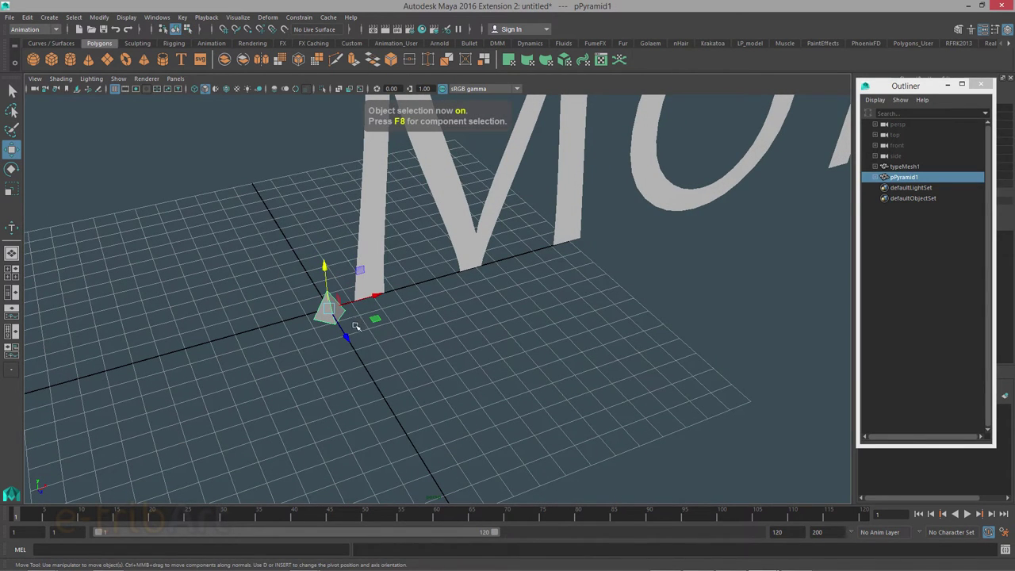
- Scale the pyramid down to about half its size
{"action": "key", "text": "r"}
{"action": "mouse_move", "coordinate": [330, 309]}
{"action": "left_mouse_down"}
{"action": "mouse_move", "coordinate": [361, 303]}
{"action": "mouse_move", "coordinate": [263, 376]}
{"action": "left_mouse_up"}
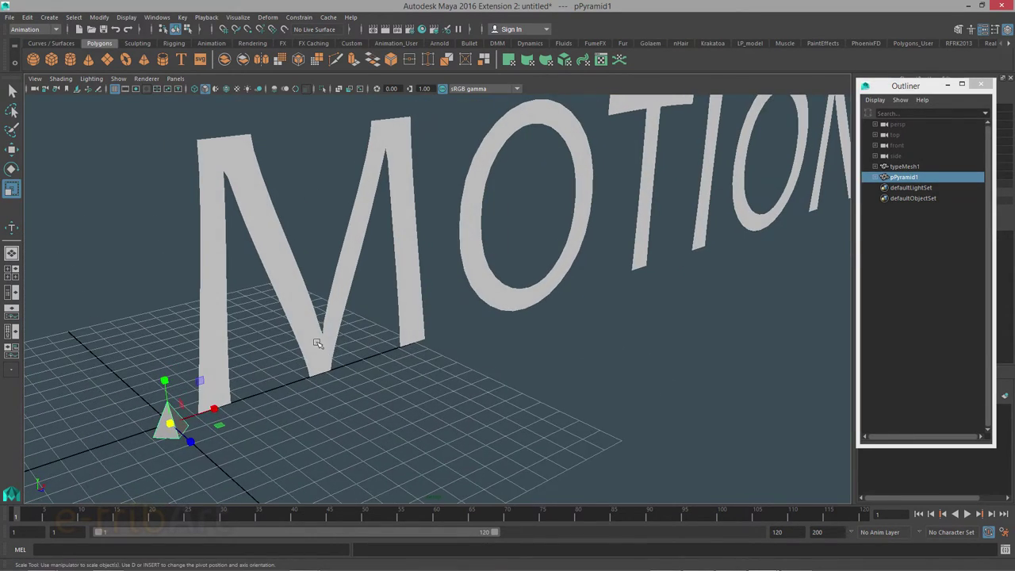
{"action": "scroll", "coordinate": [317, 343], "scroll_direction": "down", "scroll_amount": 1}
{"action": "scroll", "coordinate": [339, 339], "scroll_direction": "down", "scroll_amount": 2}
{"action": "scroll", "coordinate": [385, 335], "scroll_direction": "down", "scroll_amount": 1}
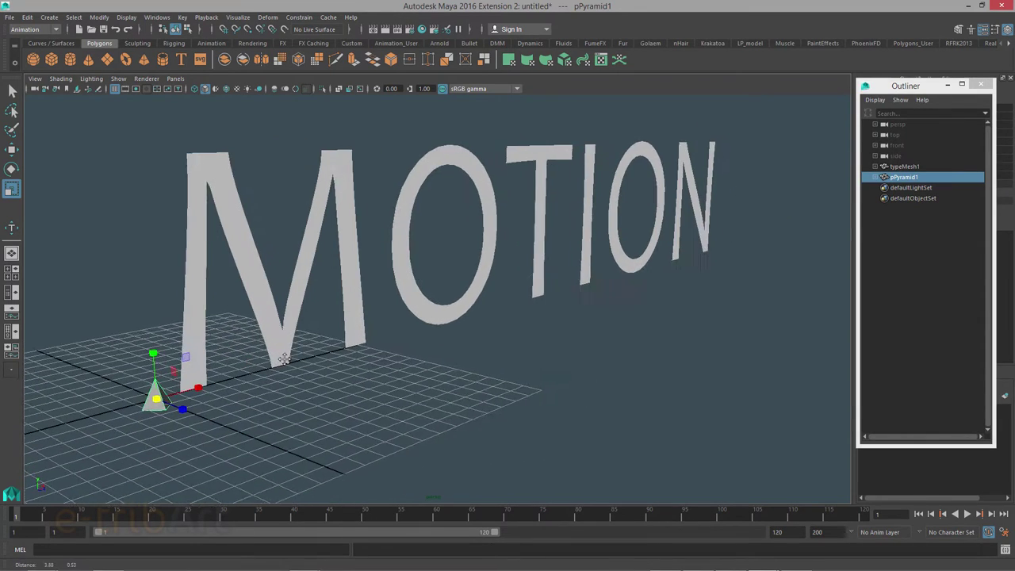
{"action": "left_click_drag", "start_coordinate": [283, 358], "coordinate": [245, 346], "text": "alt"}
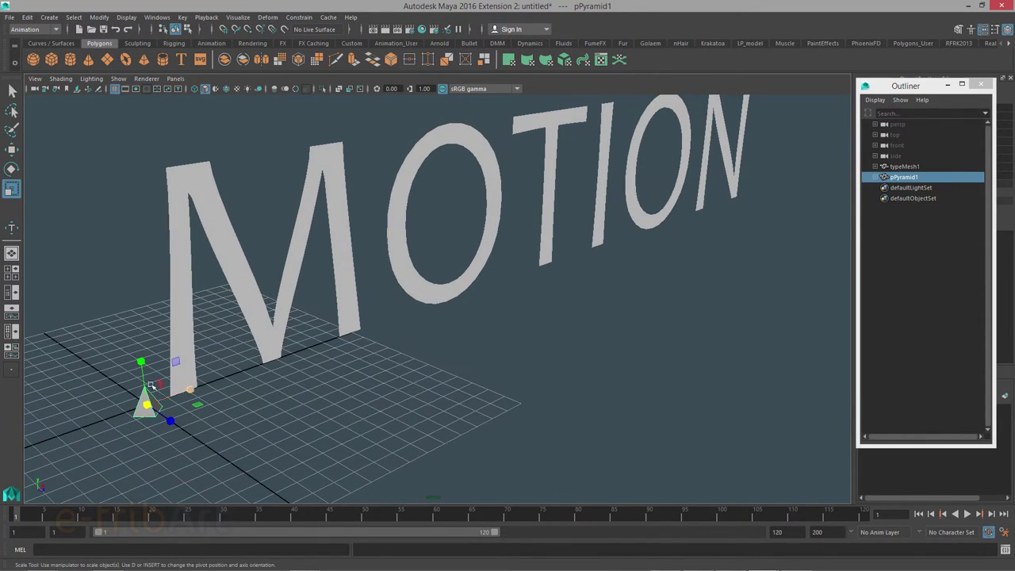
{"action": "scroll", "coordinate": [232, 360], "scroll_direction": "down", "scroll_amount": 1}
{"action": "scroll", "coordinate": [234, 363], "scroll_direction": "down", "scroll_amount": 1}
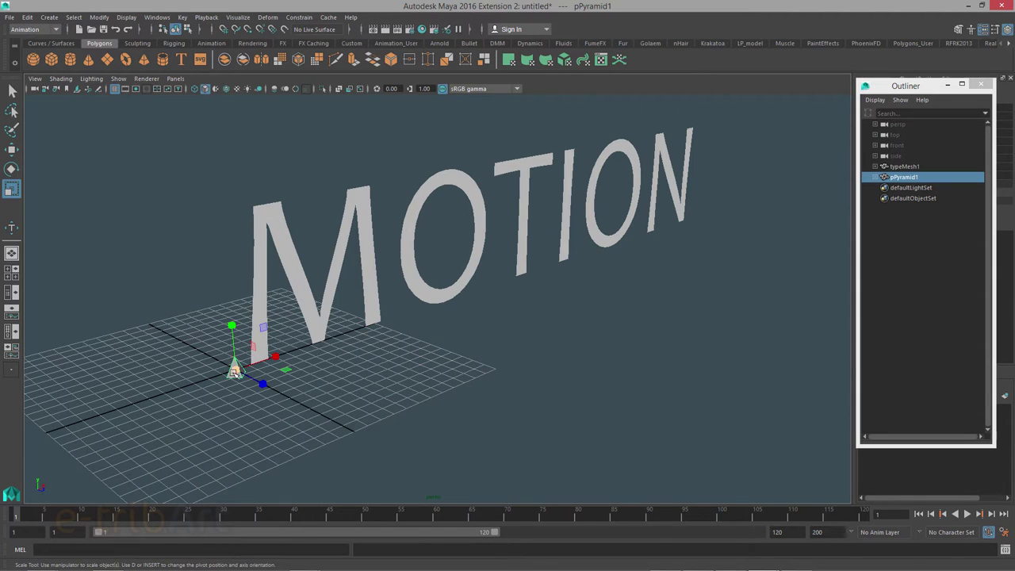
{"action": "mouse_move", "coordinate": [234, 371]}
{"action": "left_mouse_down"}
{"action": "mouse_move", "coordinate": [226, 378]}
{"action": "mouse_move", "coordinate": [263, 350]}
{"action": "mouse_move", "coordinate": [335, 403]}
{"action": "left_mouse_up"}
{"action": "left_click", "coordinate": [259, 400]}
{"action": "left_click", "coordinate": [199, 398]}
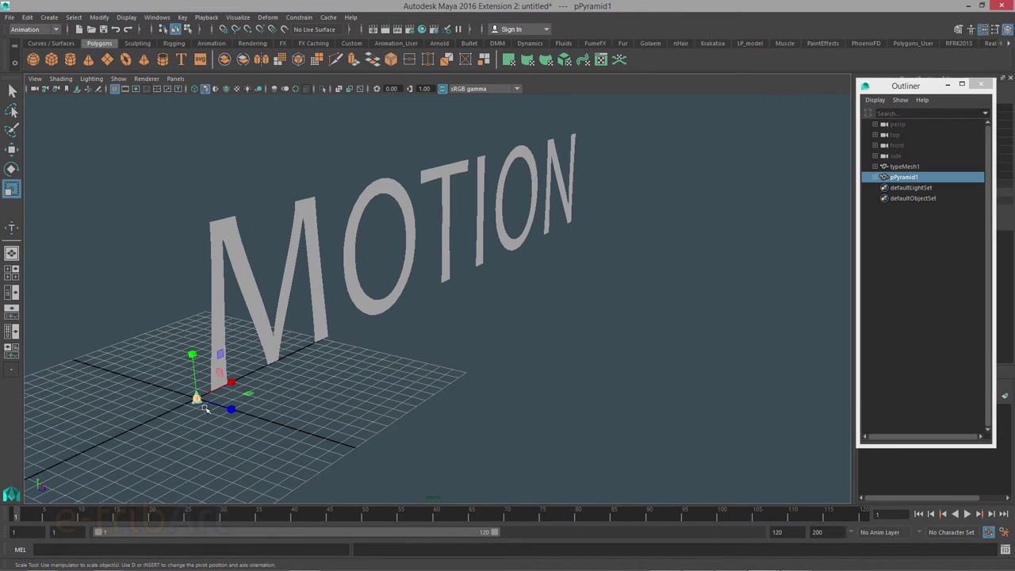
{"action": "key", "text": "w"}
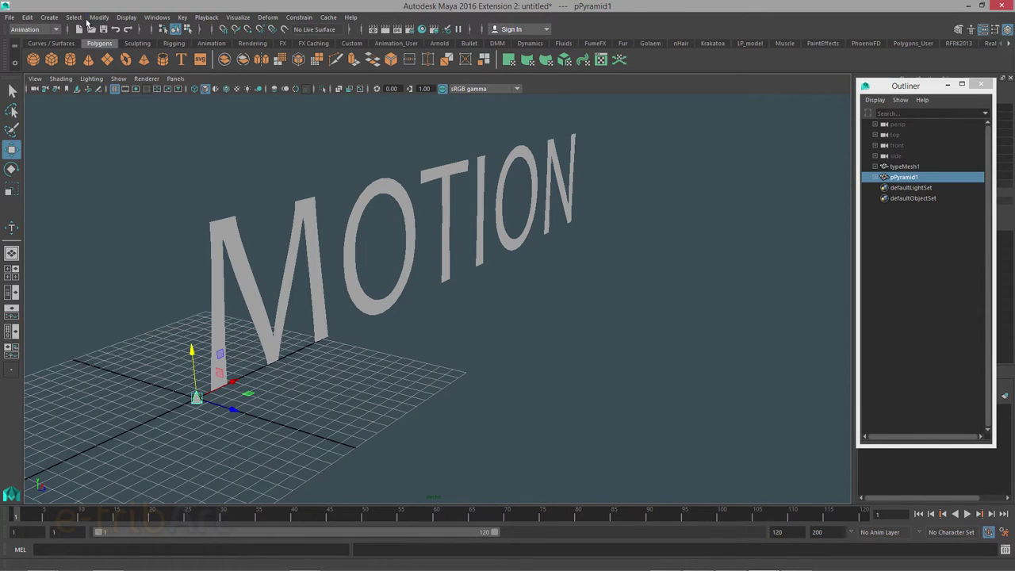
- Tear off the Create > MASH menu and its Utilities submenu as floating panels at the upper left
{"action": "left_click", "coordinate": [51, 18]}
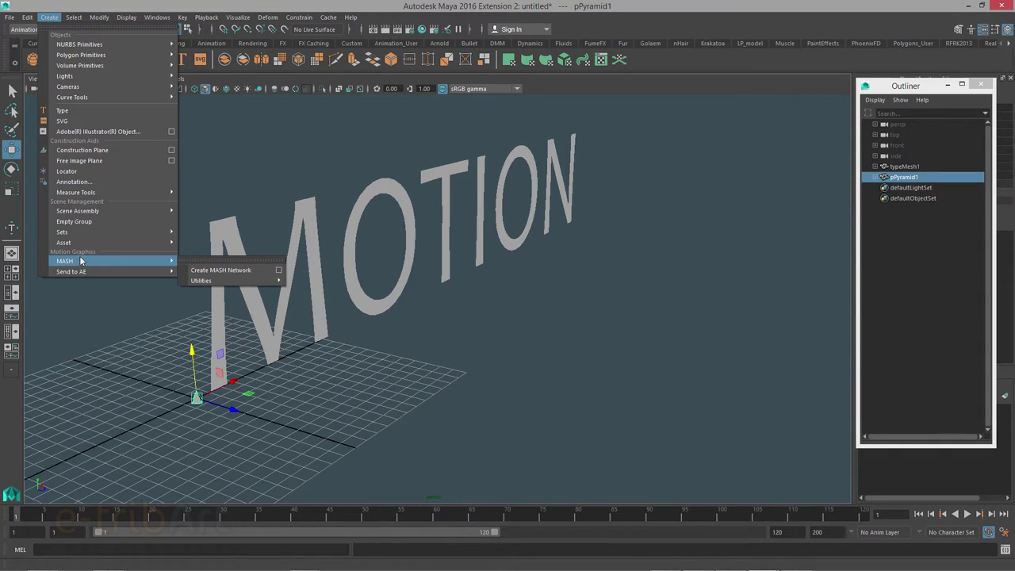
{"action": "mouse_move", "coordinate": [65, 260]}
{"action": "left_click", "coordinate": [155, 260]}
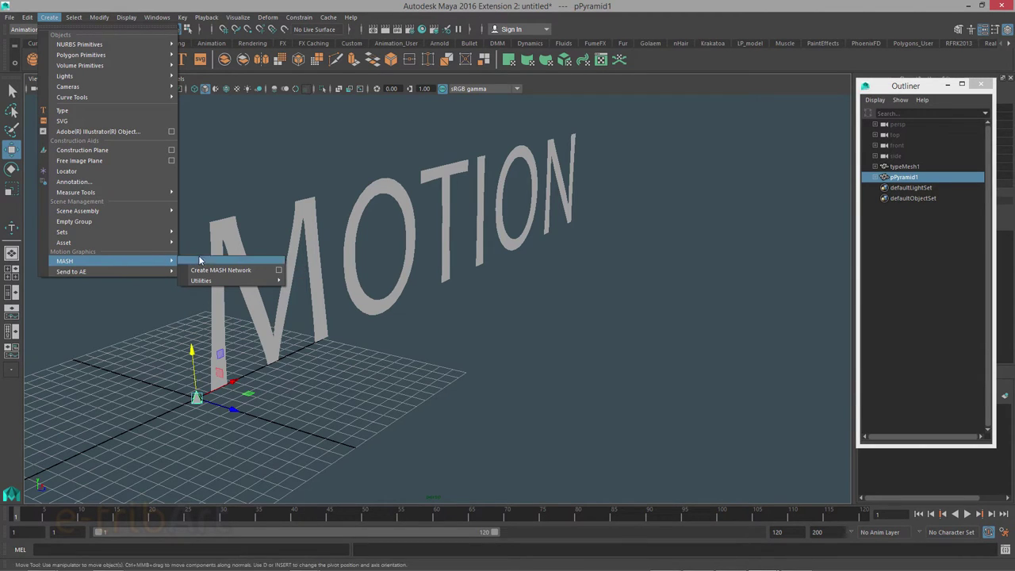
{"action": "left_click", "coordinate": [200, 260]}
{"action": "left_click_drag", "start_coordinate": [238, 241], "coordinate": [107, 131]}
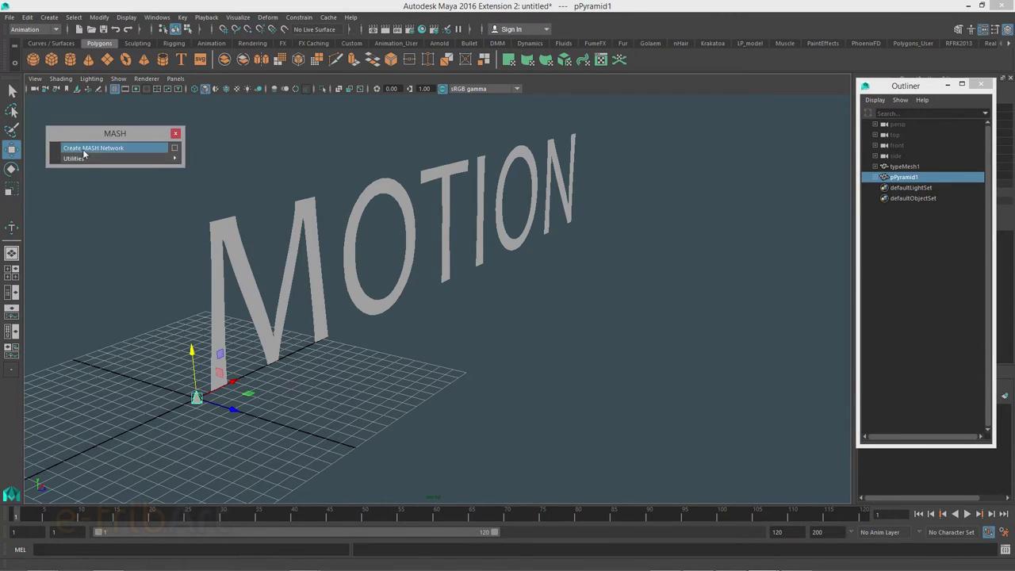
{"action": "left_click", "coordinate": [217, 162]}
{"action": "mouse_move", "coordinate": [228, 149]}
{"action": "left_mouse_down"}
{"action": "mouse_move", "coordinate": [82, 212]}
{"action": "mouse_move", "coordinate": [90, 183]}
{"action": "mouse_move", "coordinate": [496, 103]}
{"action": "mouse_move", "coordinate": [164, 188]}
{"action": "left_mouse_up"}
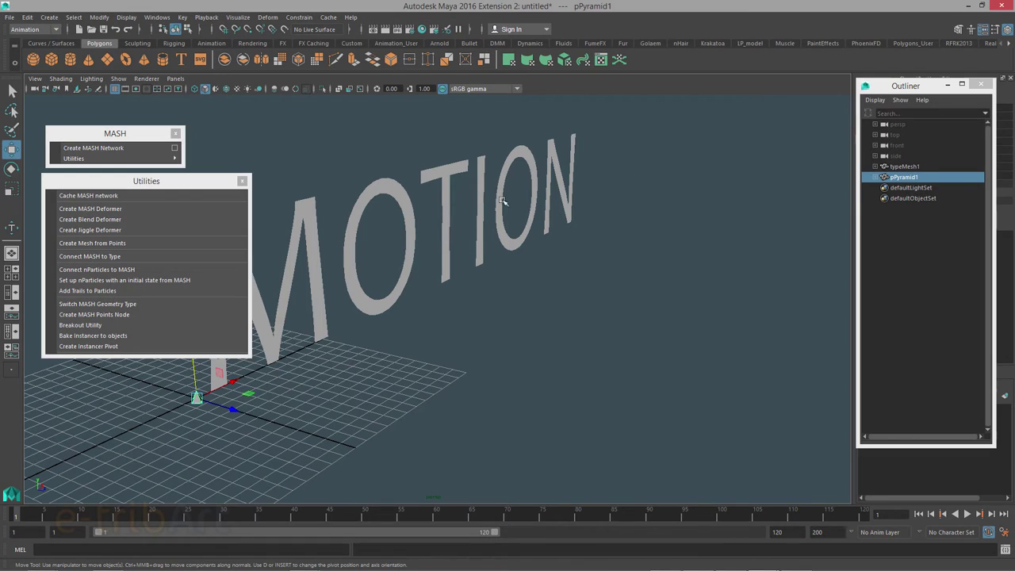
- Line up the two floating MASH panels and reselect pPyramid1
{"action": "left_click", "coordinate": [501, 311]}
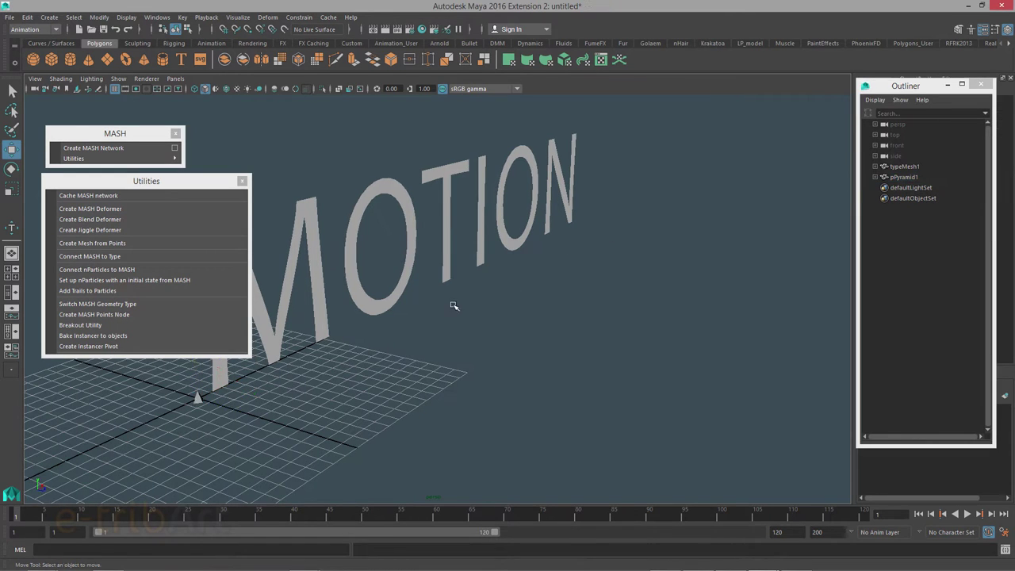
{"action": "left_click_drag", "start_coordinate": [205, 184], "coordinate": [198, 181]}
{"action": "left_click_drag", "start_coordinate": [139, 133], "coordinate": [137, 121]}
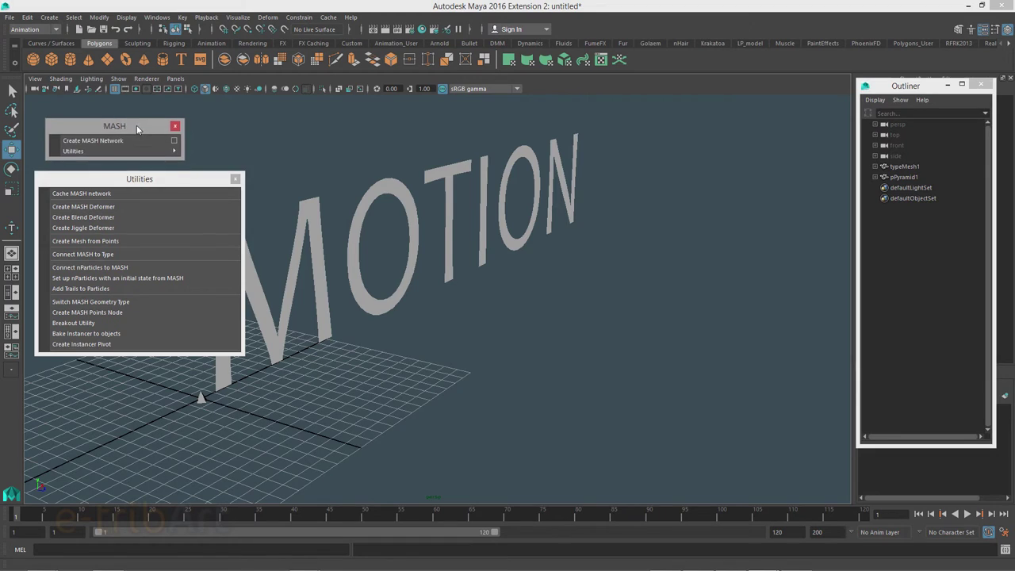
{"action": "left_click", "coordinate": [201, 398]}
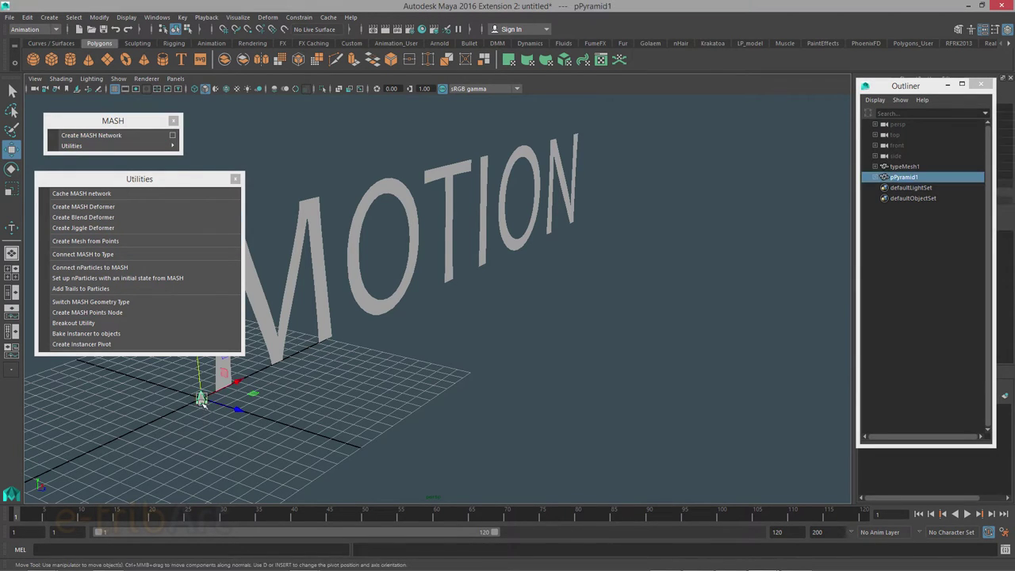
- Build a MASH network from pPyramid1 with the Instancer geometry type, lining pyramids up in a row
{"action": "left_click", "coordinate": [173, 138]}
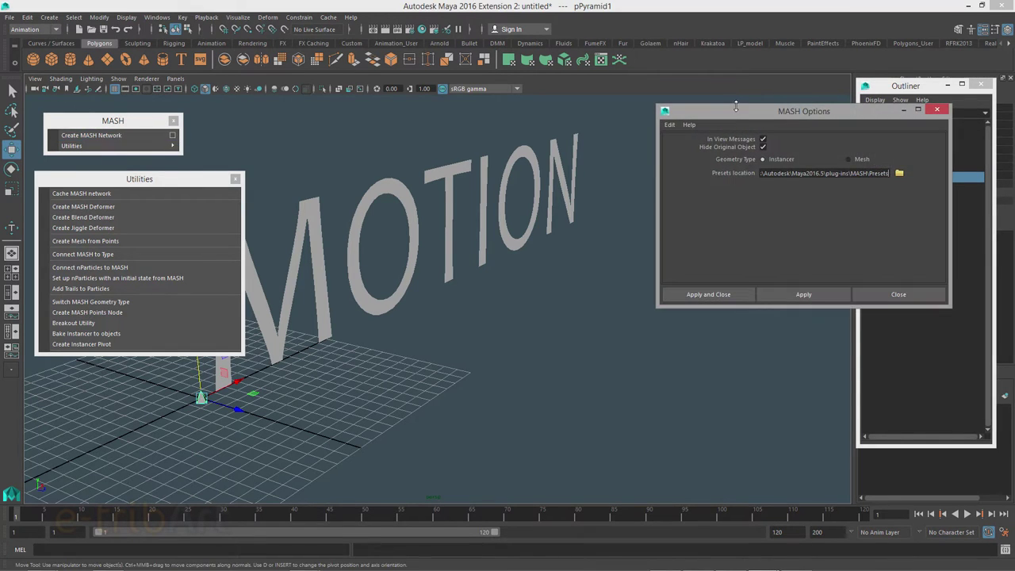
{"action": "left_click_drag", "start_coordinate": [724, 112], "coordinate": [652, 146]}
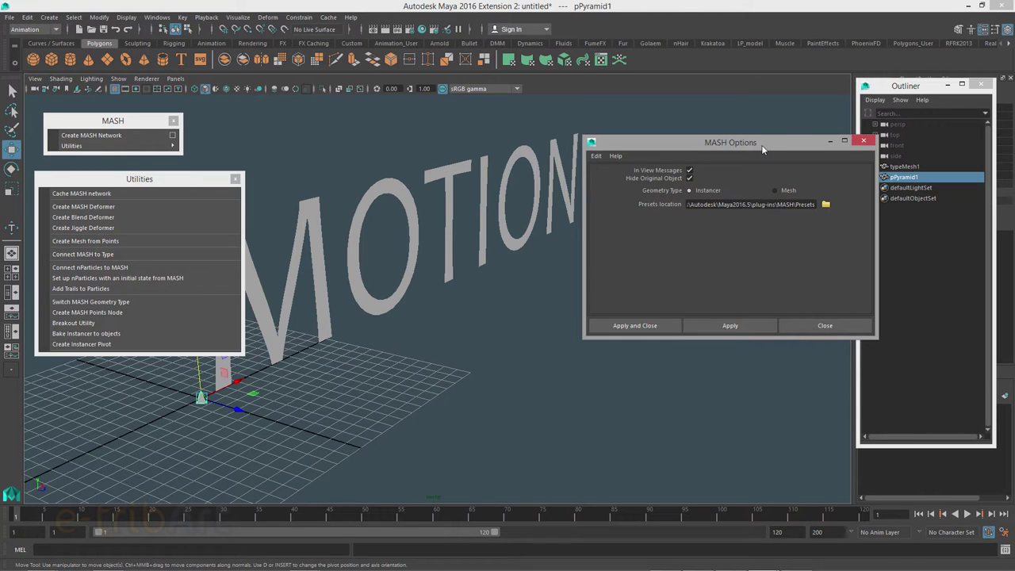
{"action": "left_click_drag", "start_coordinate": [758, 144], "coordinate": [777, 107]}
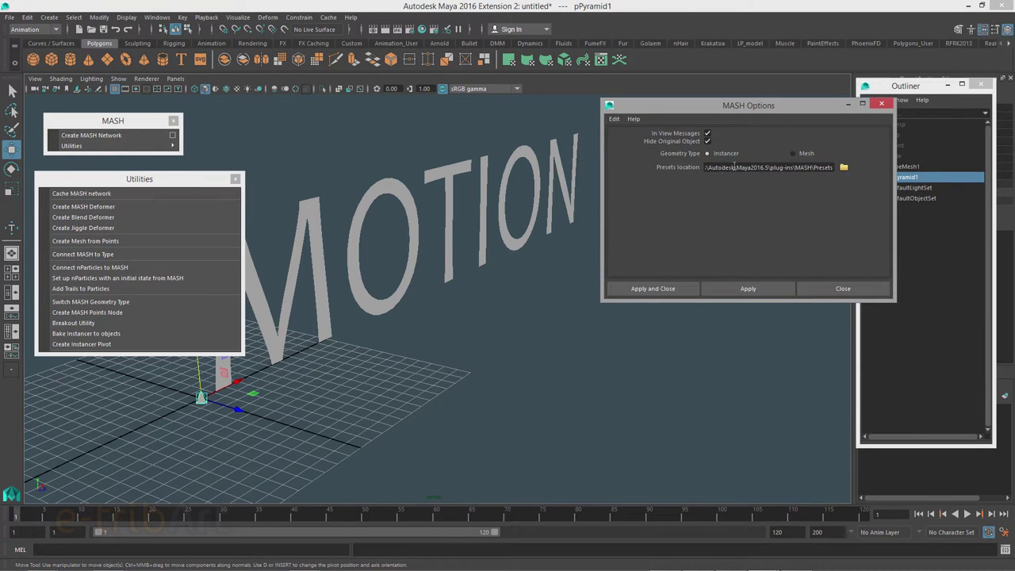
{"action": "left_click", "coordinate": [652, 291]}
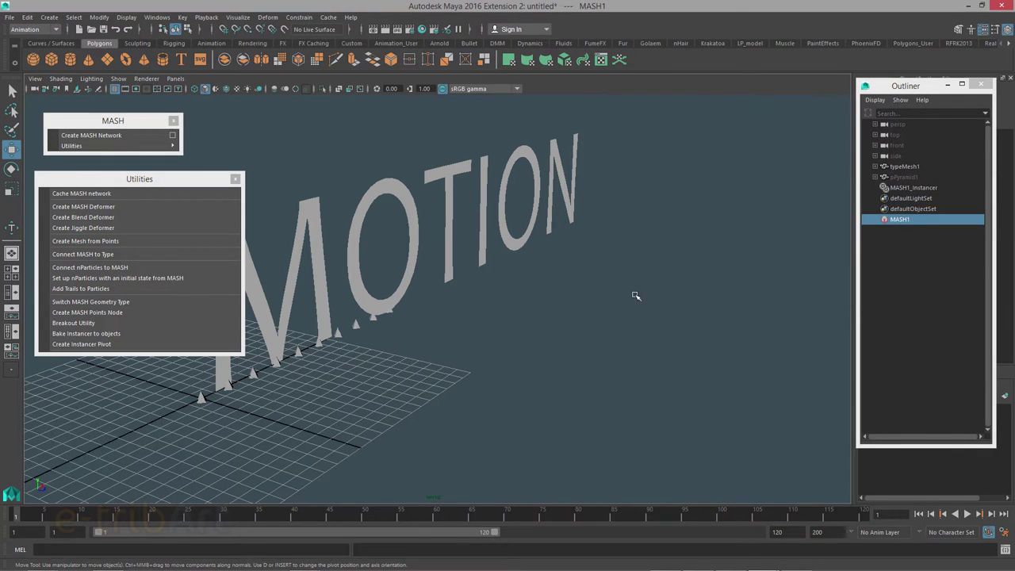
- Move the Utilities and Outliner panels aside and orbit toward the pyramids and MOTION text
{"action": "left_click_drag", "start_coordinate": [147, 182], "coordinate": [133, 173]}
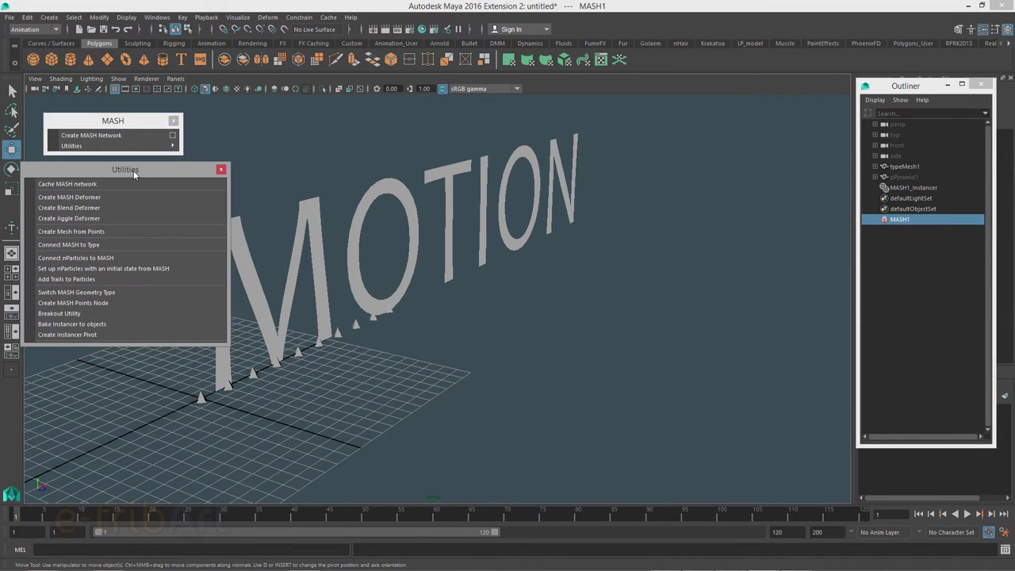
{"action": "left_click_drag", "start_coordinate": [296, 400], "coordinate": [272, 389], "text": "alt"}
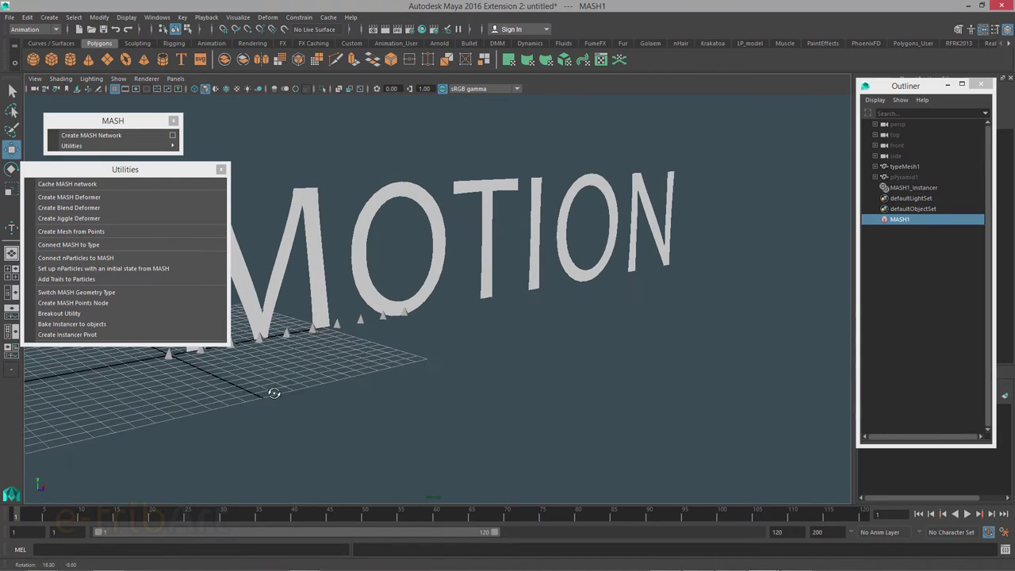
{"action": "mouse_move", "coordinate": [336, 426]}
{"action": "left_mouse_down", "text": "alt"}
{"action": "mouse_move", "coordinate": [478, 463]}
{"action": "mouse_move", "coordinate": [444, 392]}
{"action": "mouse_move", "coordinate": [424, 391]}
{"action": "left_mouse_up", "text": "alt"}
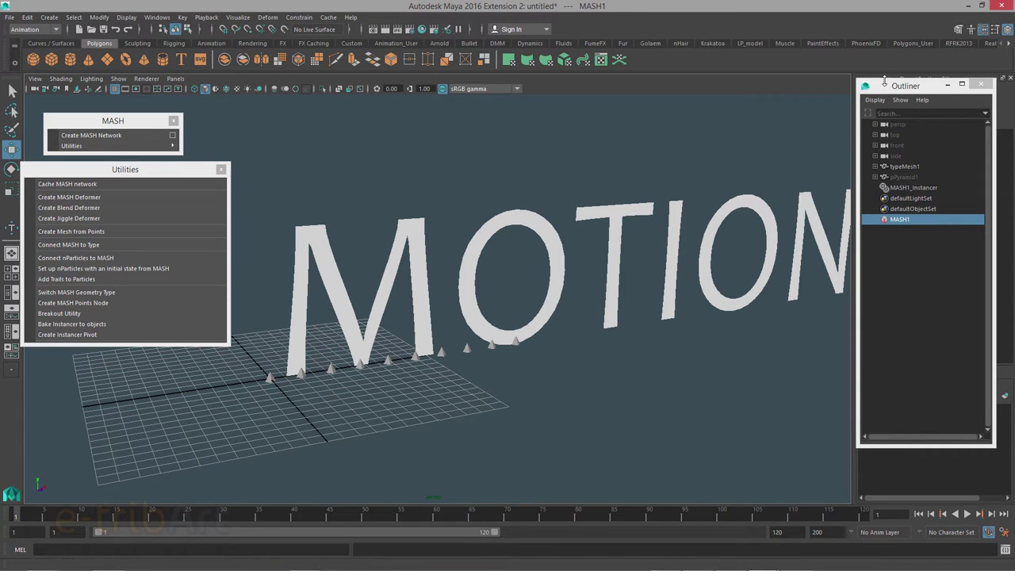
{"action": "mouse_move", "coordinate": [904, 86]}
{"action": "left_mouse_down"}
{"action": "mouse_move", "coordinate": [840, 95]}
{"action": "mouse_move", "coordinate": [789, 85]}
{"action": "left_mouse_up"}
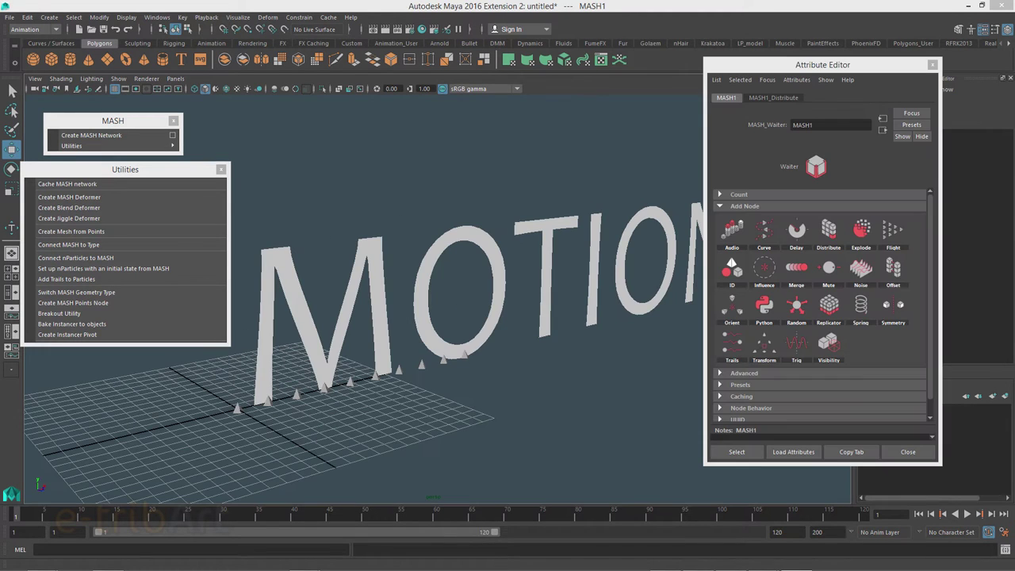
- Show the MASH1_Distribute settings and select its Number of Points value of 10
{"action": "left_click_drag", "start_coordinate": [294, 413], "coordinate": [260, 403], "text": "alt"}
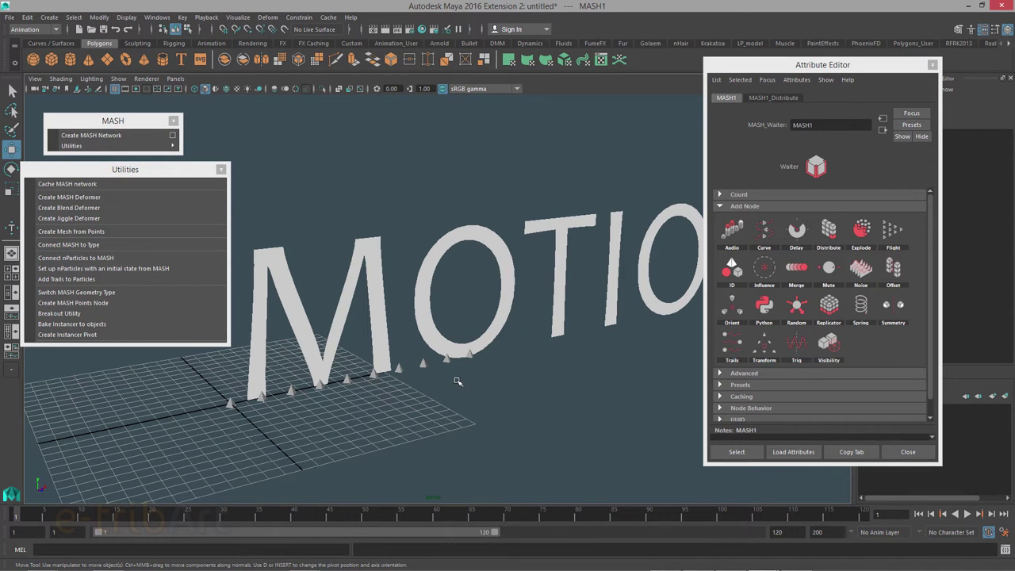
{"action": "mouse_move", "coordinate": [787, 69]}
{"action": "left_mouse_down"}
{"action": "mouse_move", "coordinate": [773, 70]}
{"action": "mouse_move", "coordinate": [908, 59]}
{"action": "left_mouse_up"}
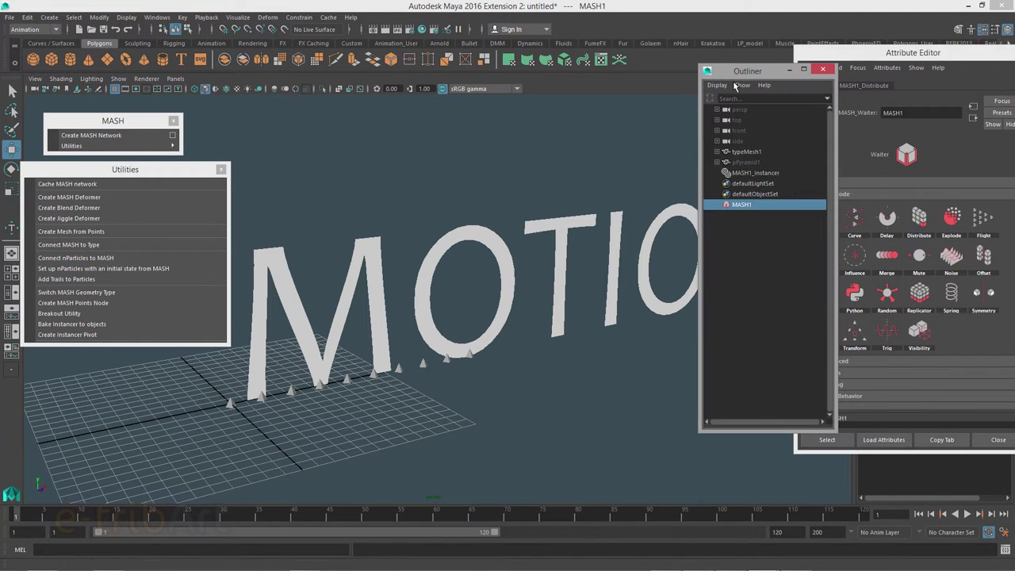
{"action": "left_click_drag", "start_coordinate": [860, 53], "coordinate": [807, 59]}
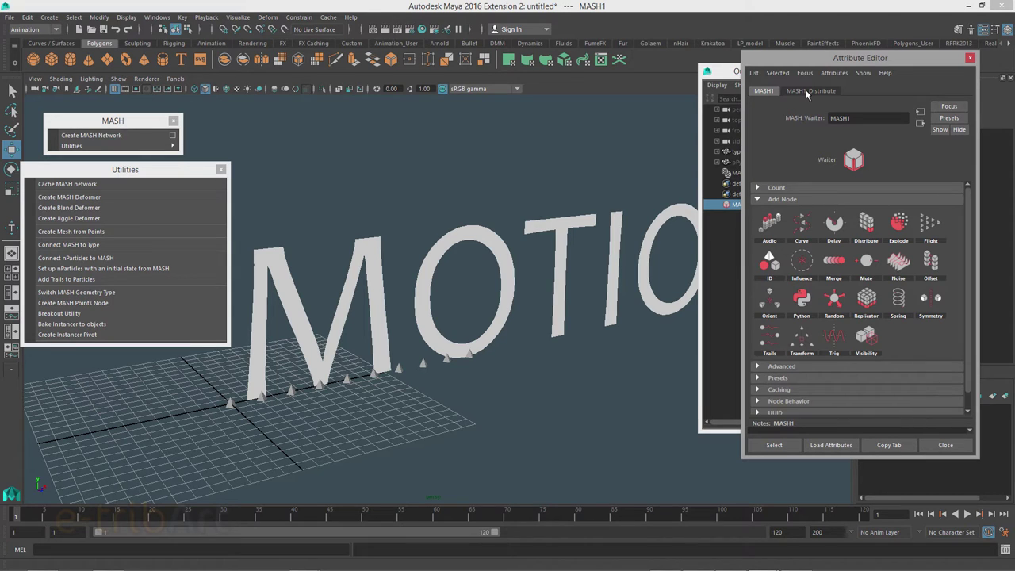
{"action": "left_click", "coordinate": [807, 93]}
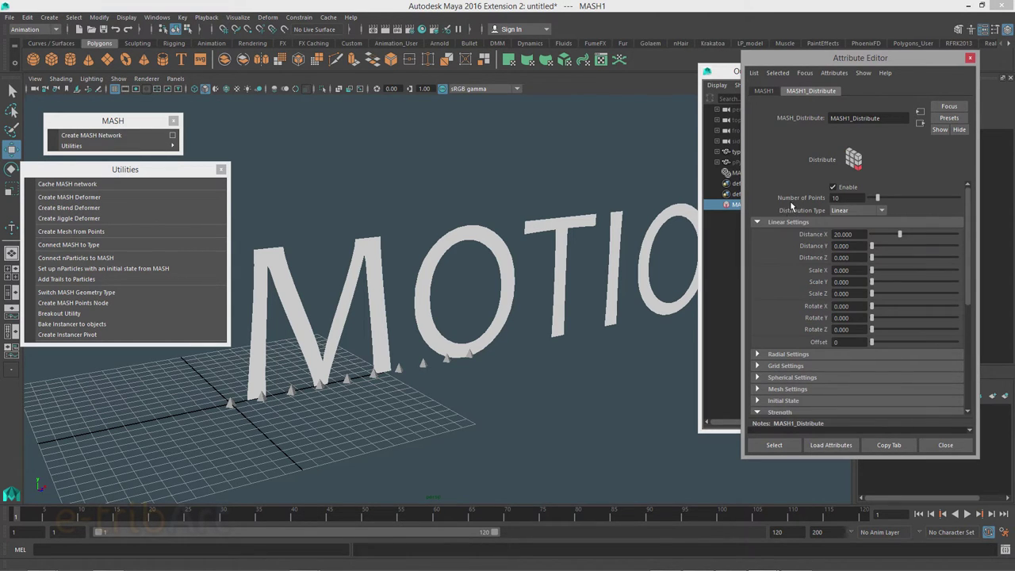
{"action": "left_click", "coordinate": [848, 198]}
{"action": "double_click", "coordinate": [839, 198]}
{"action": "left_click", "coordinate": [729, 75]}
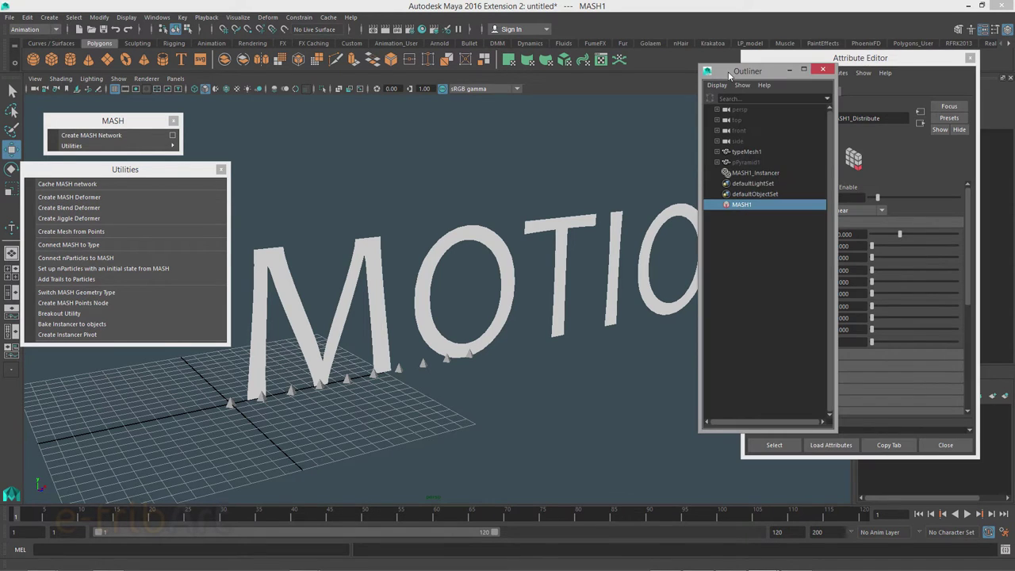
{"action": "left_click", "coordinate": [757, 174]}
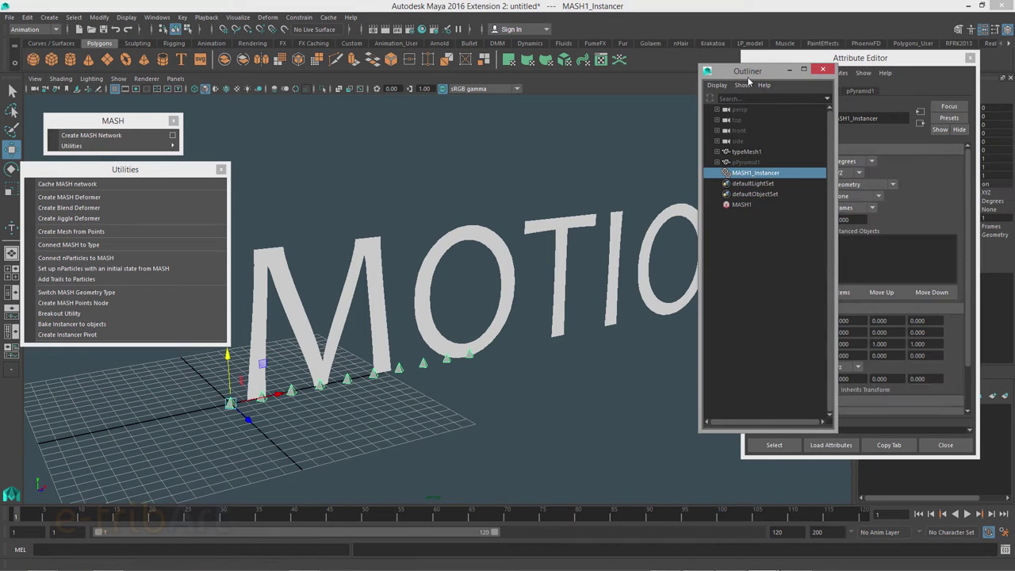
{"action": "left_click_drag", "start_coordinate": [747, 73], "coordinate": [644, 67]}
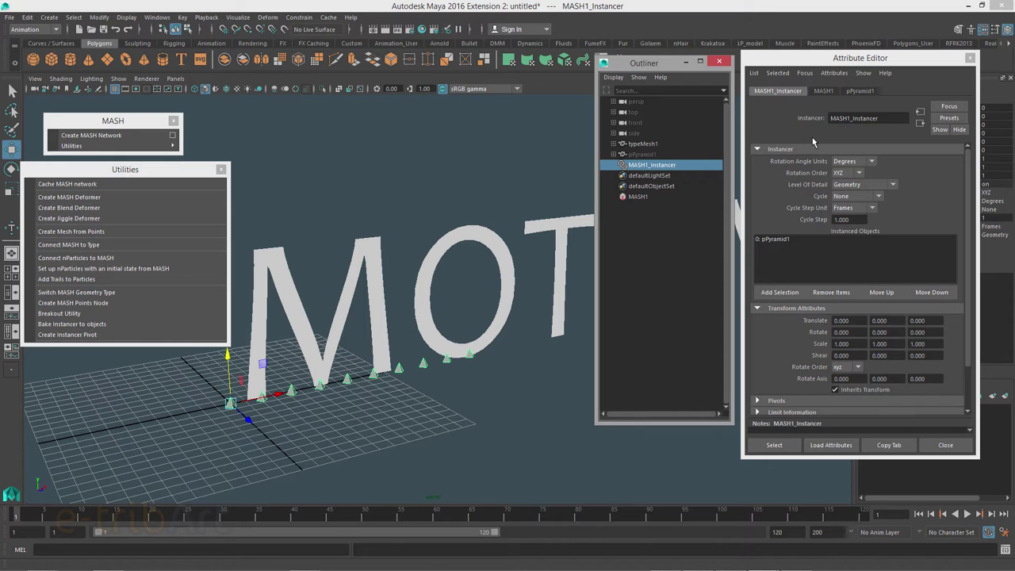
{"action": "left_click", "coordinate": [769, 240]}
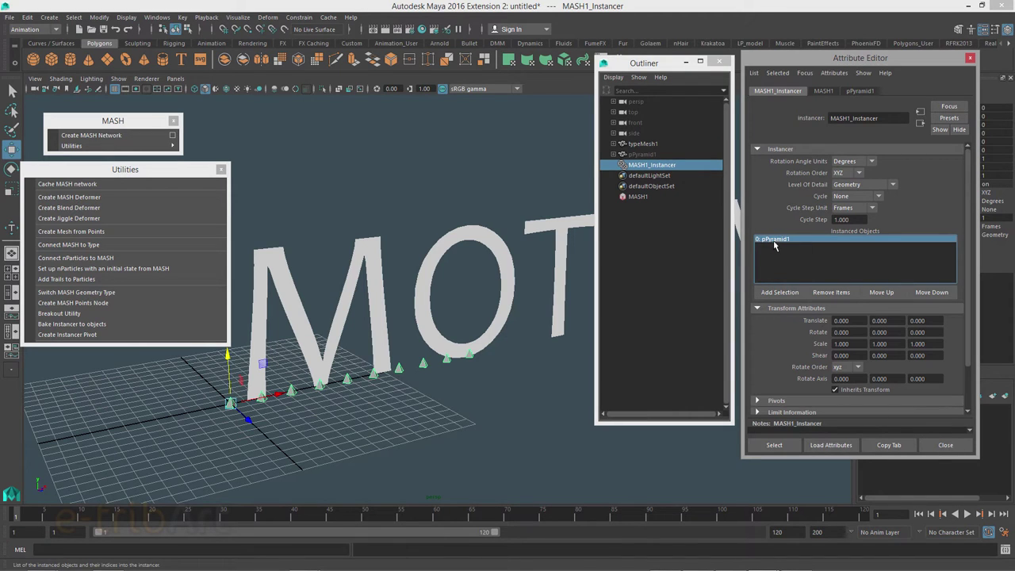
{"action": "left_click", "coordinate": [795, 293]}
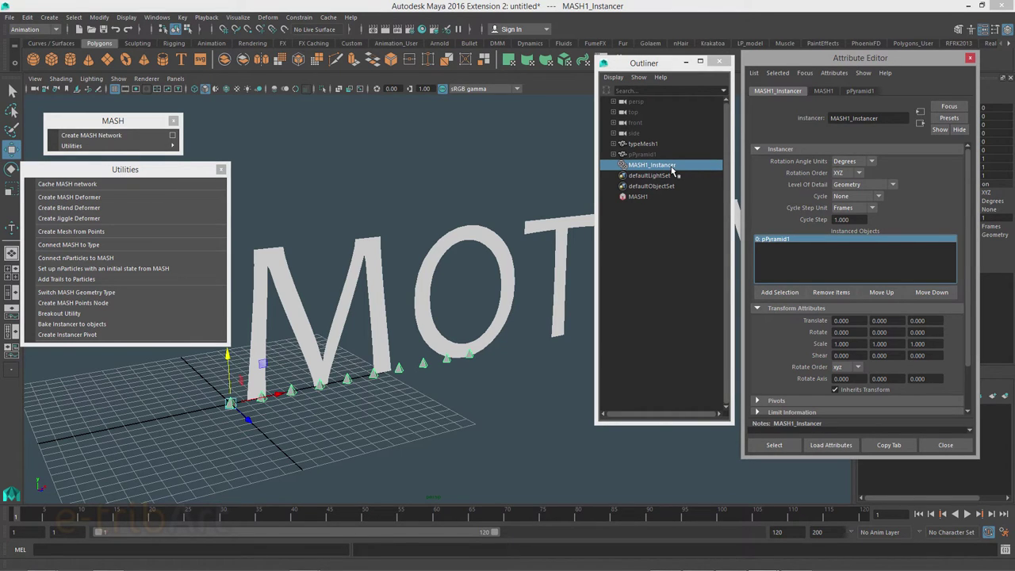
{"action": "left_click", "coordinate": [637, 197]}
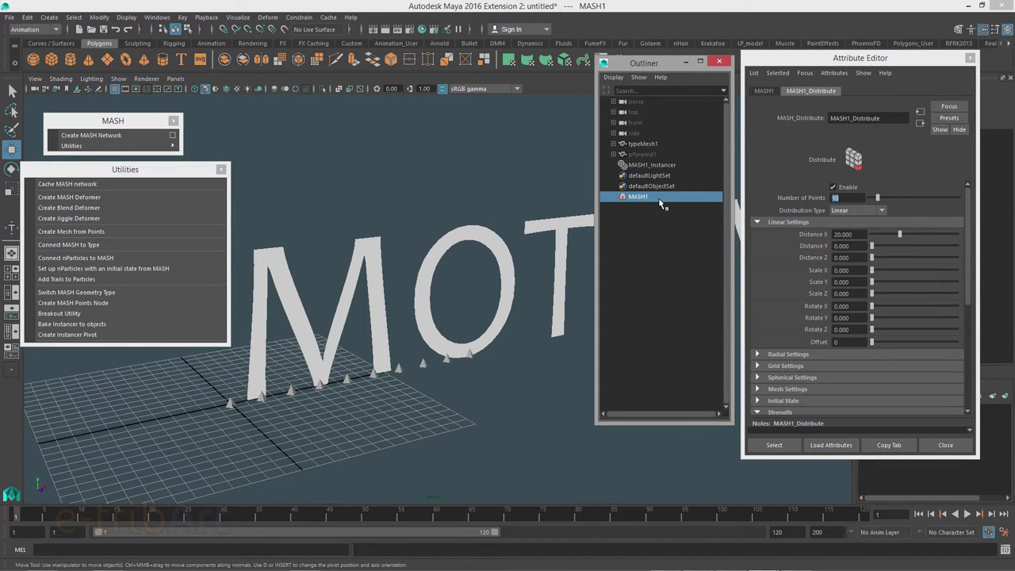
- Raise the MASH1_Distribute Number of Points from 10 to 16 in the Linear row
{"action": "left_click_drag", "start_coordinate": [807, 60], "coordinate": [814, 54]}
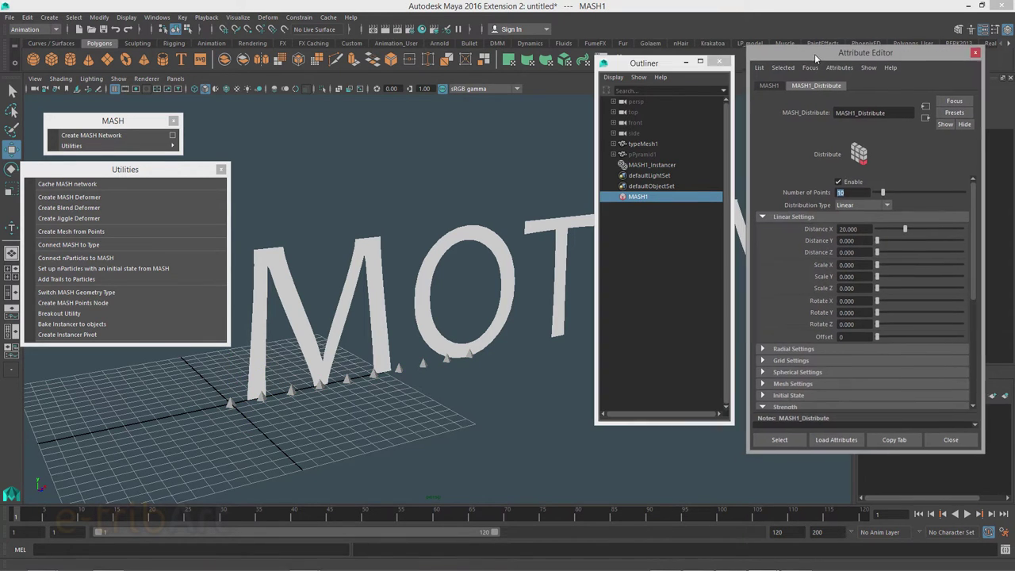
{"action": "left_click_drag", "start_coordinate": [672, 63], "coordinate": [681, 54]}
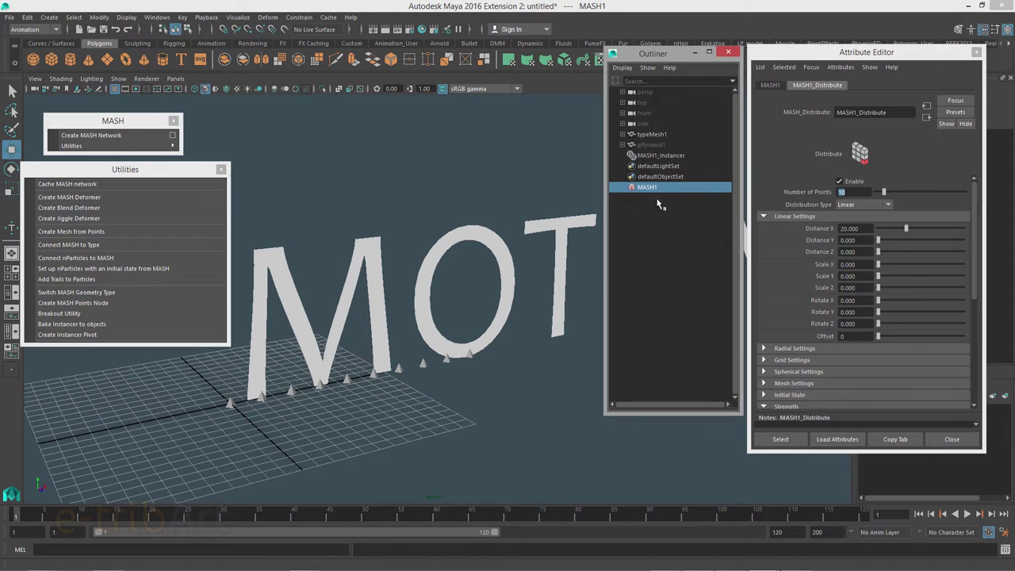
{"action": "left_click", "coordinate": [773, 85]}
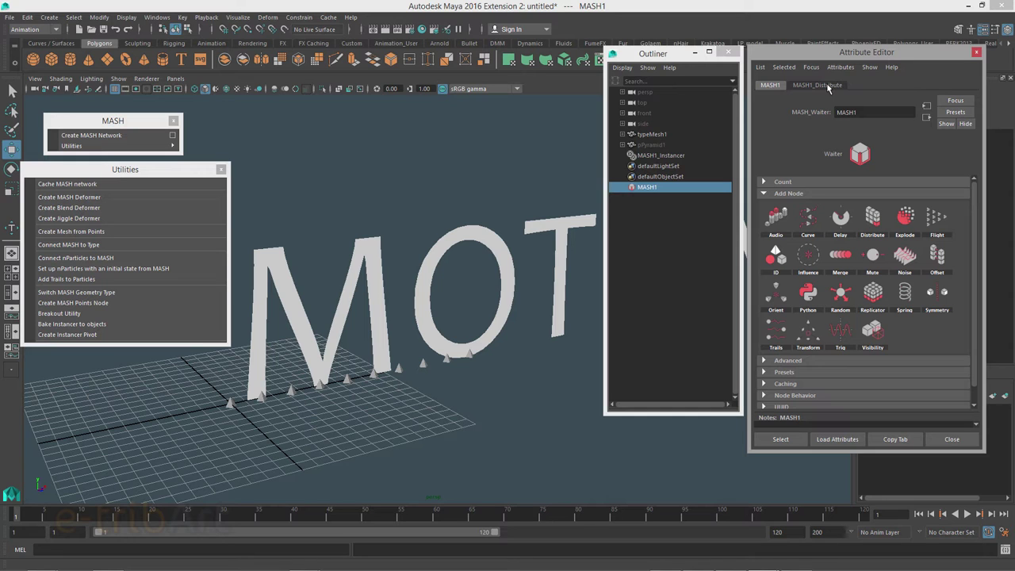
{"action": "left_click", "coordinate": [804, 88]}
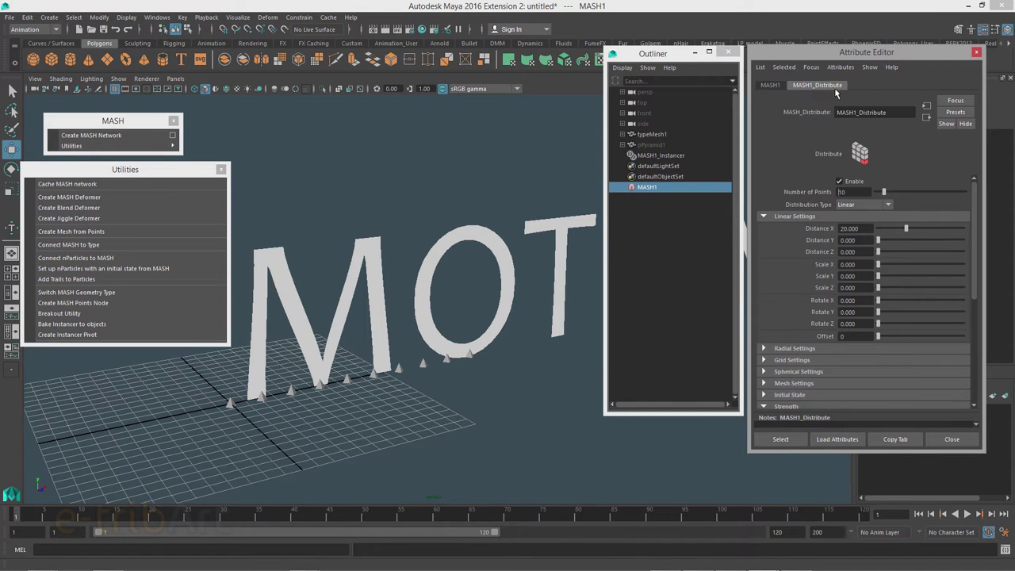
{"action": "mouse_move", "coordinate": [315, 383]}
{"action": "left_mouse_down", "text": "alt"}
{"action": "mouse_move", "coordinate": [347, 386]}
{"action": "mouse_move", "coordinate": [194, 415]}
{"action": "left_mouse_up", "text": "alt"}
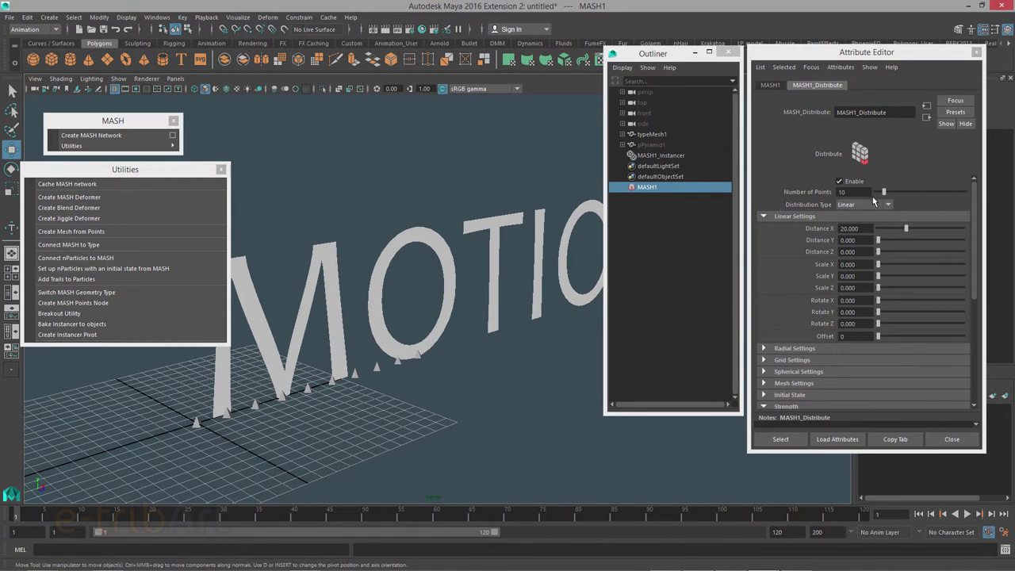
{"action": "left_click_drag", "start_coordinate": [884, 193], "coordinate": [888, 192]}
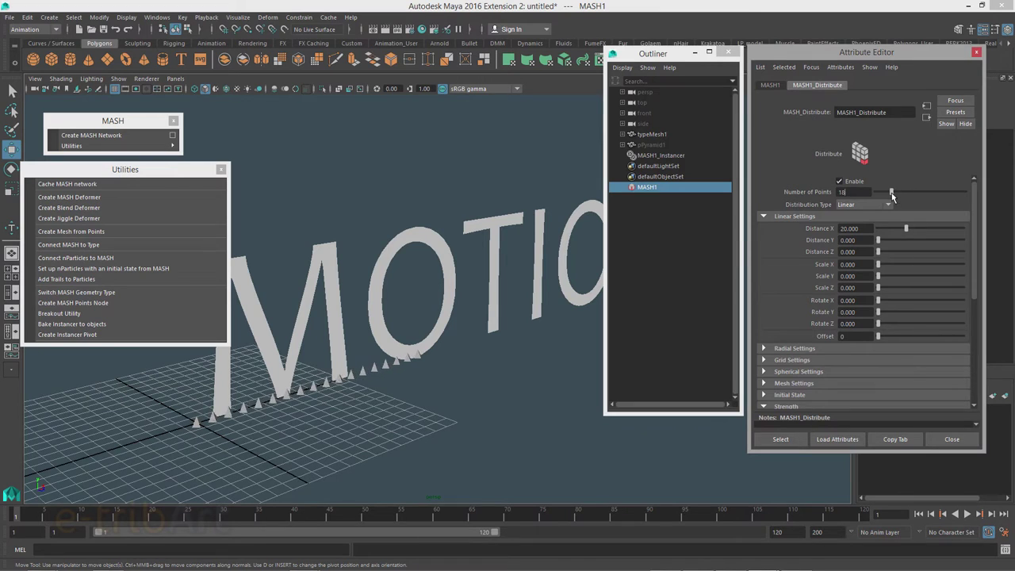
{"action": "left_click", "coordinate": [876, 205]}
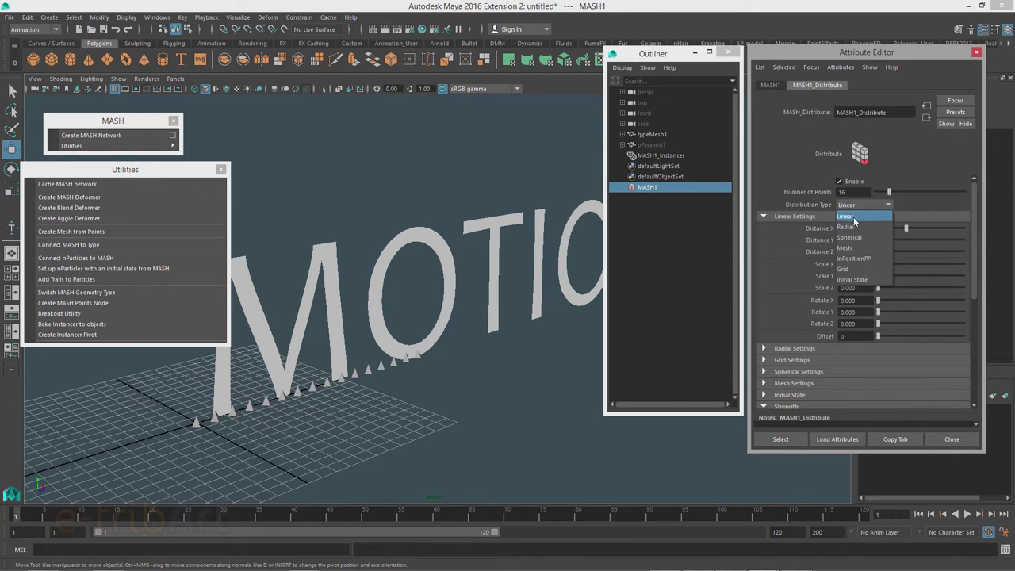
- Switch the distribution to Radial with 32 points, trying Distance Z before returning it to 0
{"action": "left_click", "coordinate": [854, 232]}
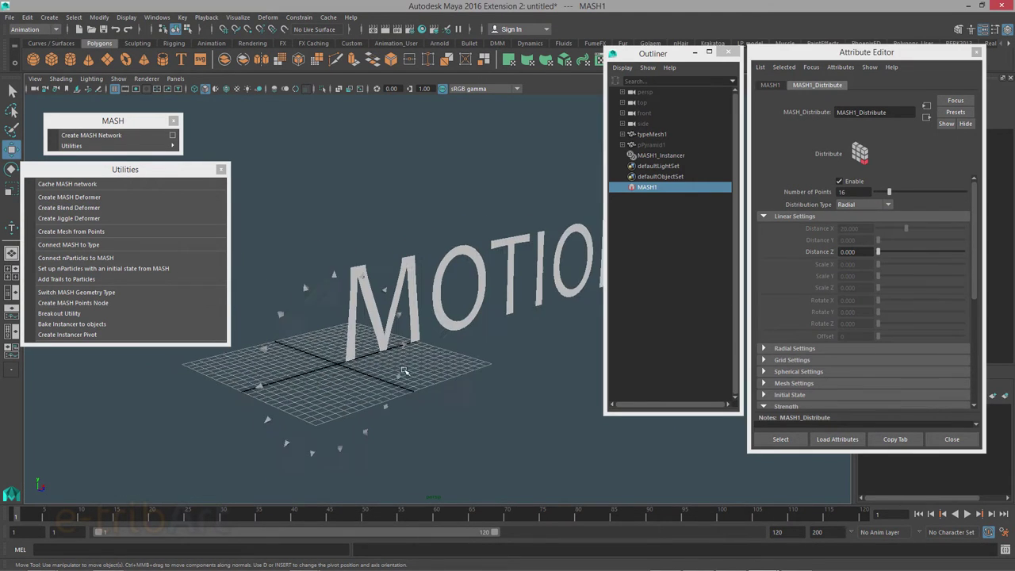
{"action": "mouse_move", "coordinate": [315, 385]}
{"action": "left_mouse_down", "text": "alt"}
{"action": "mouse_move", "coordinate": [427, 369]}
{"action": "mouse_move", "coordinate": [408, 363]}
{"action": "left_mouse_up", "text": "alt"}
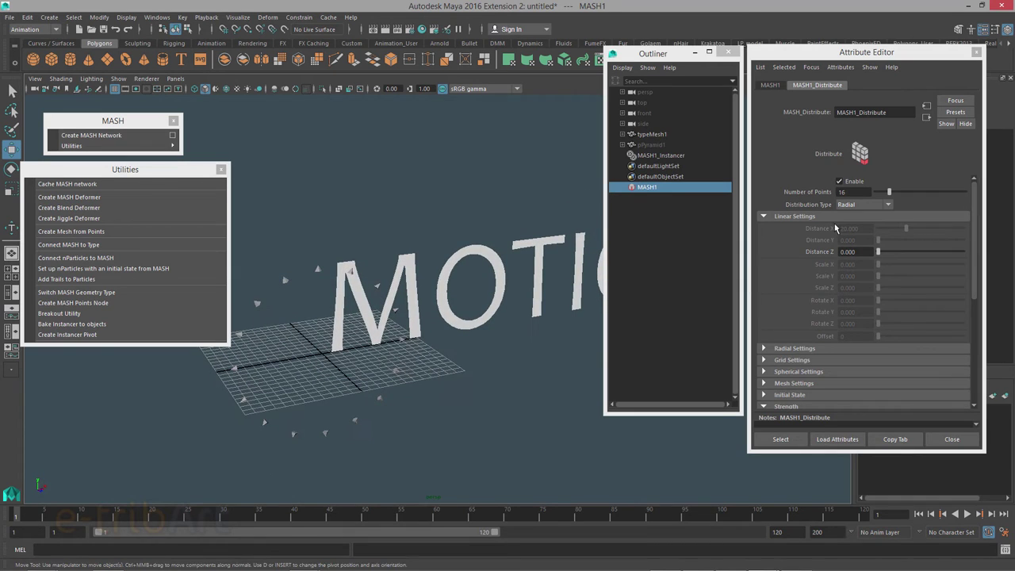
{"action": "left_click_drag", "start_coordinate": [891, 197], "coordinate": [903, 200]}
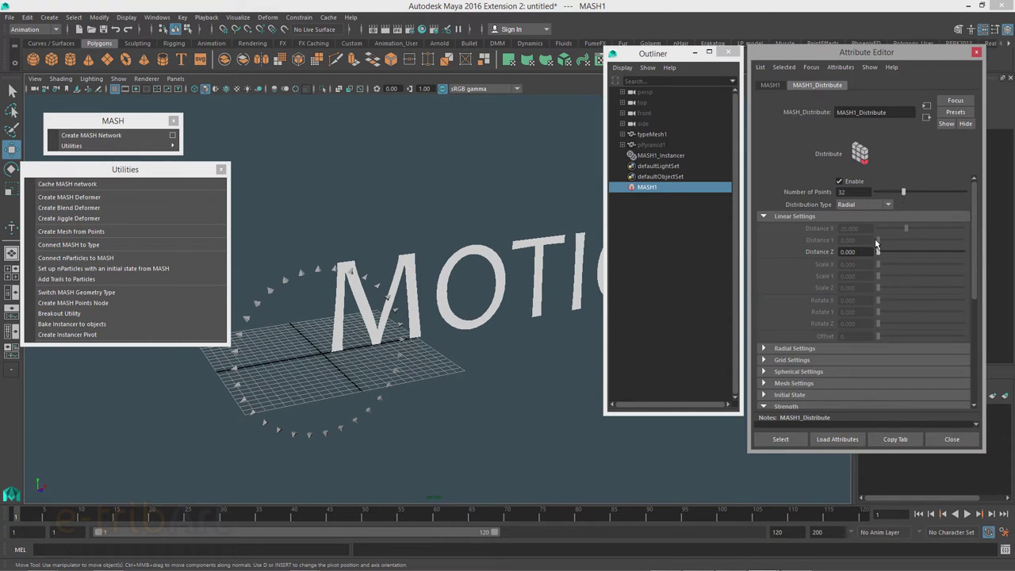
{"action": "left_click_drag", "start_coordinate": [878, 255], "coordinate": [904, 255]}
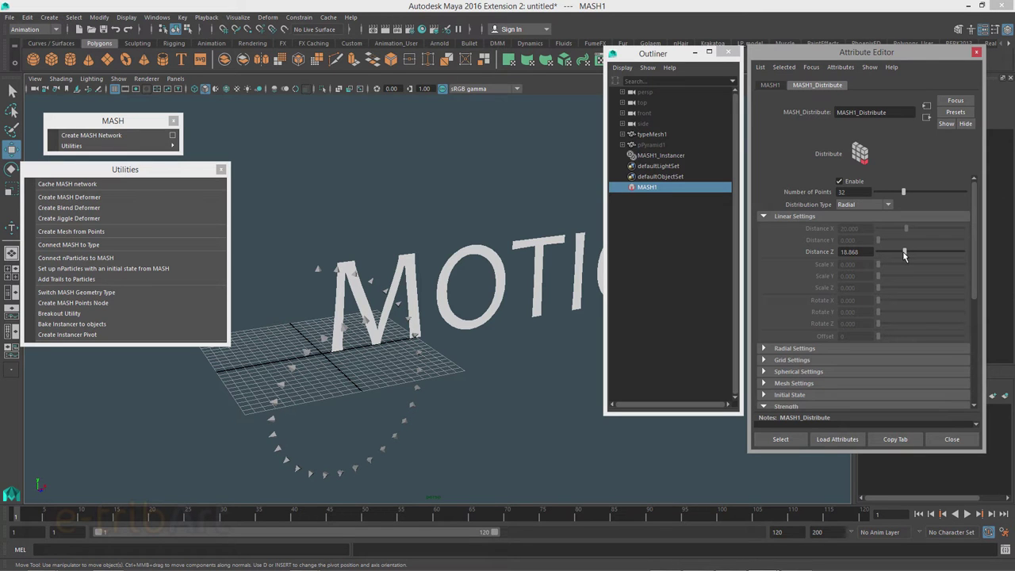
{"action": "left_click_drag", "start_coordinate": [904, 254], "coordinate": [878, 255]}
{"action": "mouse_move", "coordinate": [344, 338]}
{"action": "left_mouse_down", "text": "alt"}
{"action": "mouse_move", "coordinate": [430, 342]}
{"action": "mouse_move", "coordinate": [444, 332]}
{"action": "left_mouse_up", "text": "alt"}
{"action": "middle_click_drag", "start_coordinate": [444, 333], "coordinate": [489, 319], "text": "alt"}
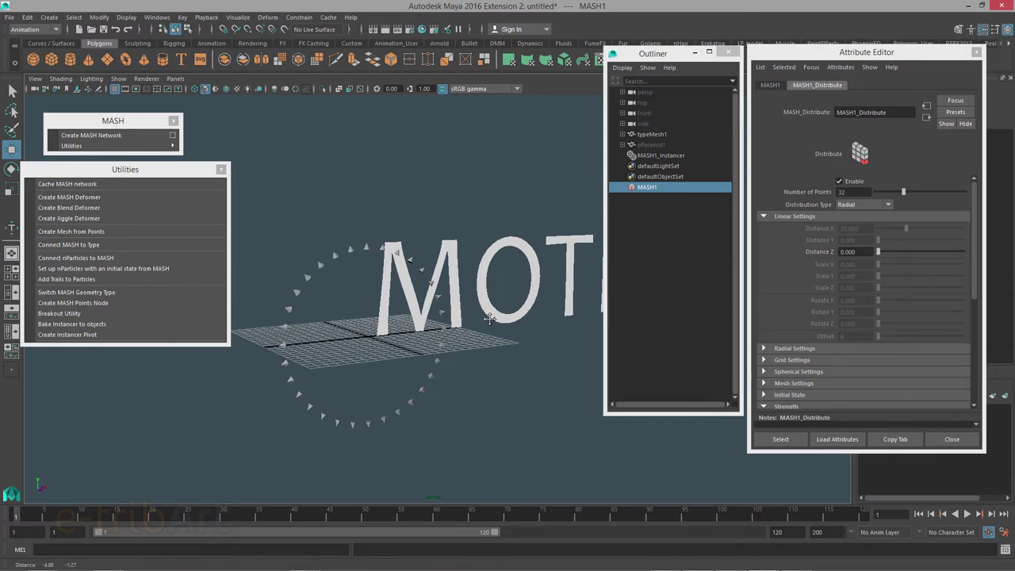
{"action": "left_click_drag", "start_coordinate": [489, 319], "coordinate": [499, 306], "text": "alt"}
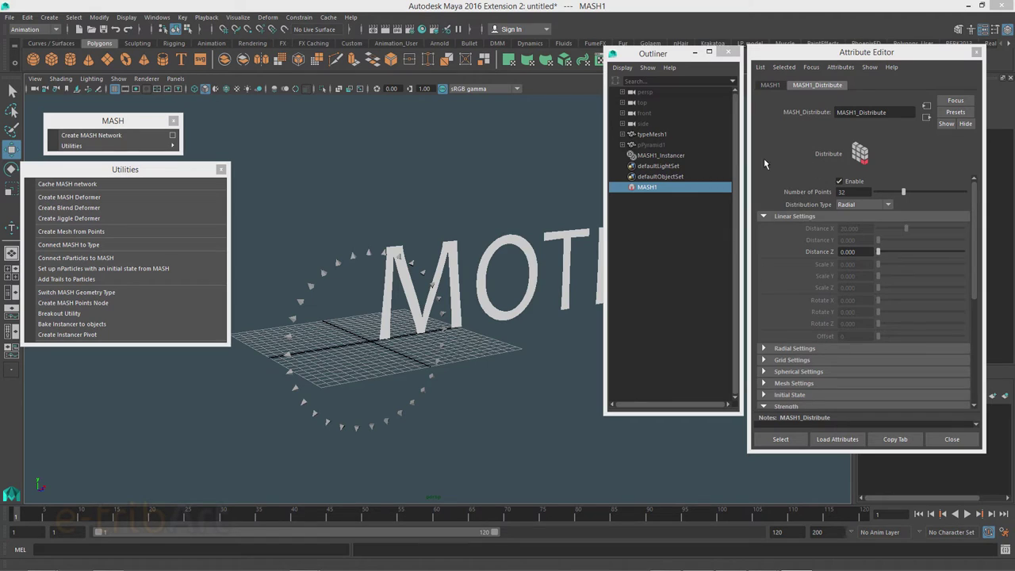
- Set the distribution type to Mesh with the Random Vertex method
{"action": "left_click", "coordinate": [874, 206]}
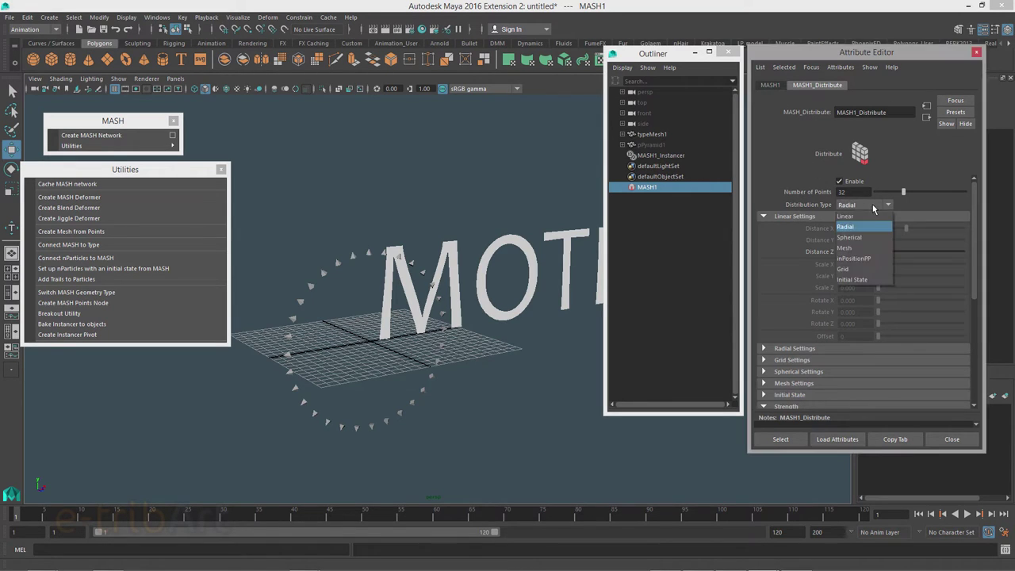
{"action": "left_click", "coordinate": [865, 249]}
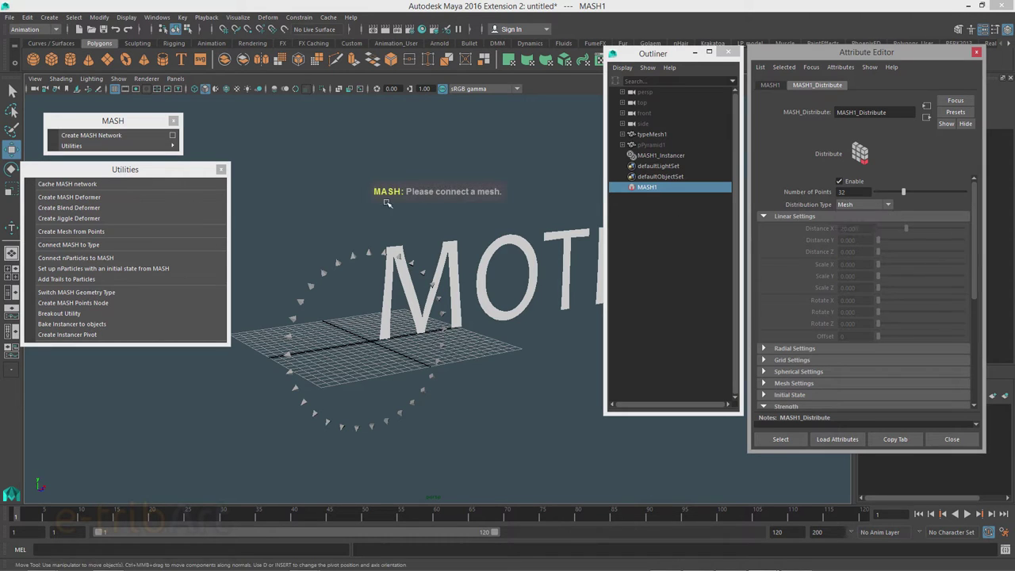
{"action": "left_click", "coordinate": [789, 385]}
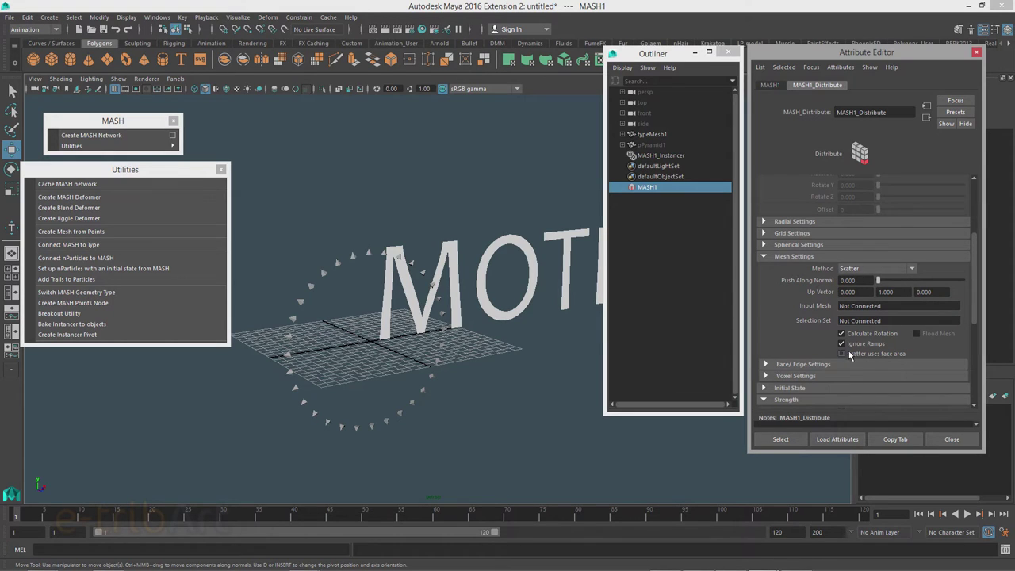
{"action": "left_click", "coordinate": [846, 269]}
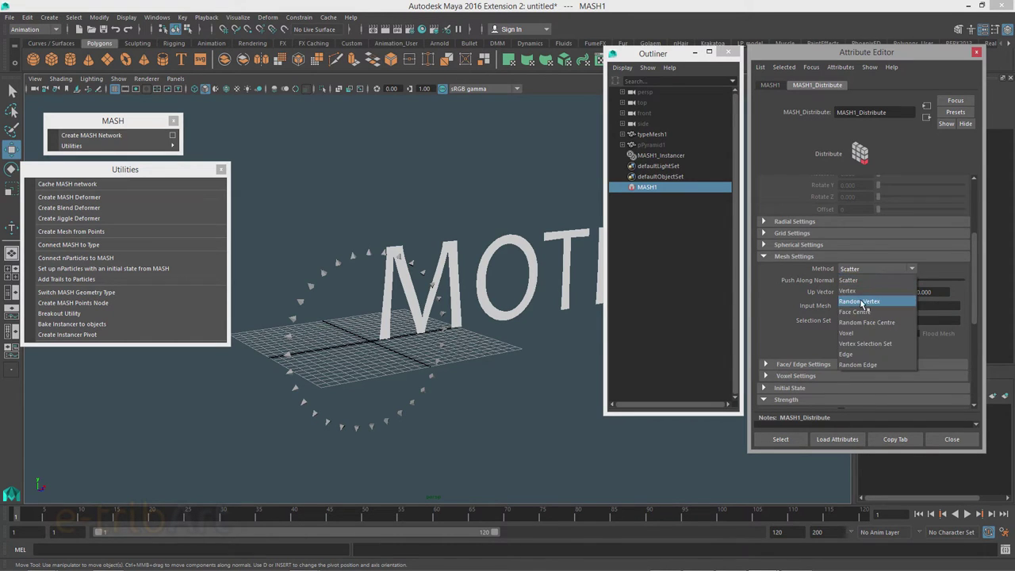
{"action": "left_click", "coordinate": [862, 302]}
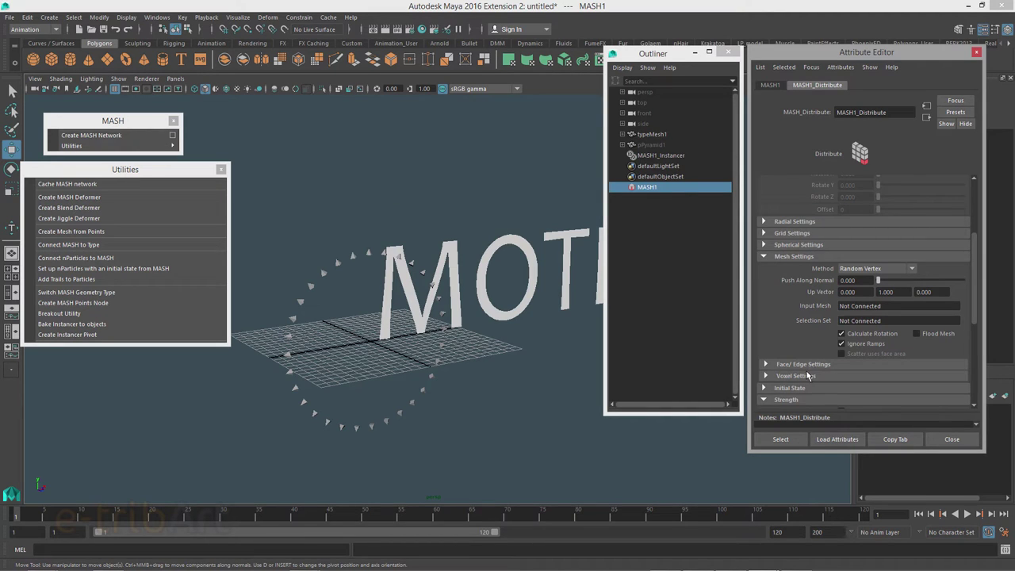
{"action": "scroll", "coordinate": [808, 371], "scroll_direction": "down", "scroll_amount": 1}
{"action": "scroll", "coordinate": [806, 369], "scroll_direction": "up", "scroll_amount": 1}
- Connect typeMesh1 as MASH1's Input Mesh so pyramids scatter over the MOTION letters
{"action": "left_click", "coordinate": [646, 136]}
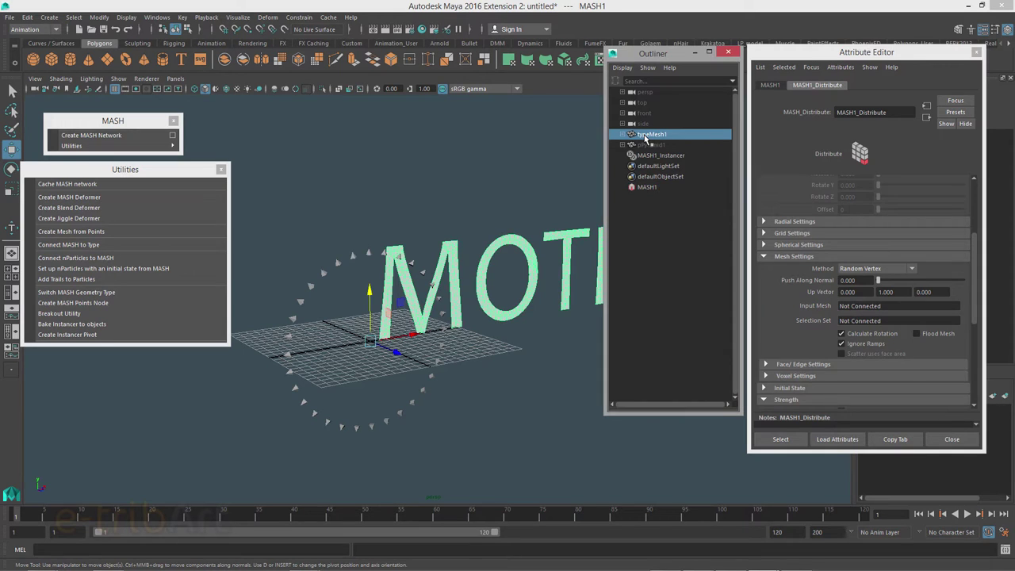
{"action": "left_click", "coordinate": [647, 188], "text": "ctrl"}
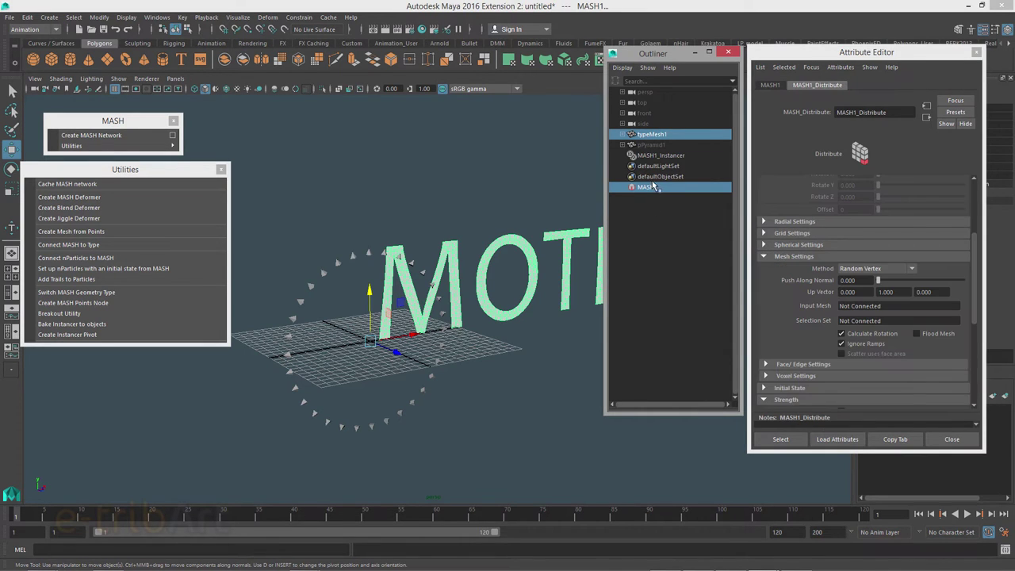
{"action": "right_click", "coordinate": [888, 309]}
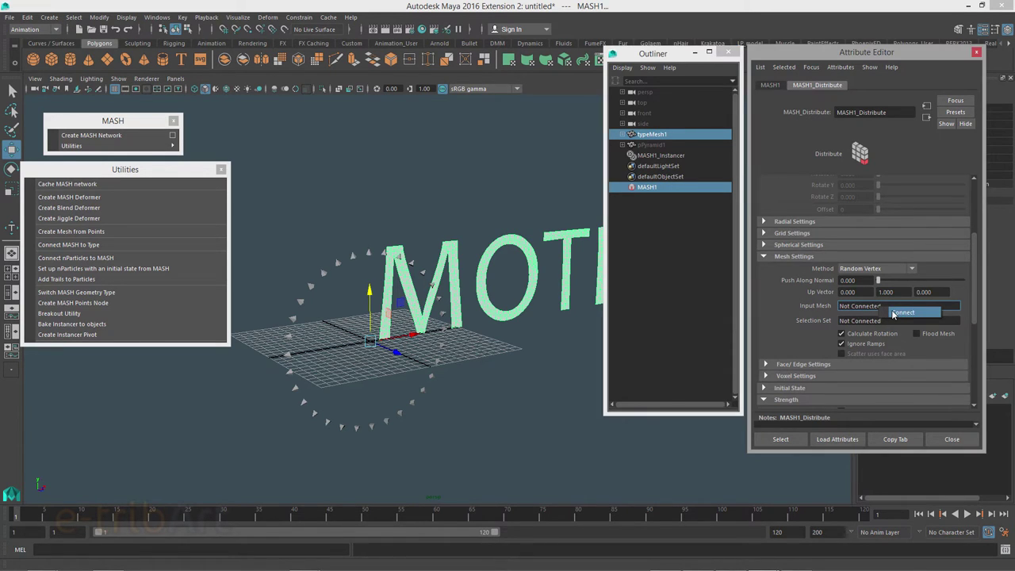
{"action": "left_click", "coordinate": [902, 312]}
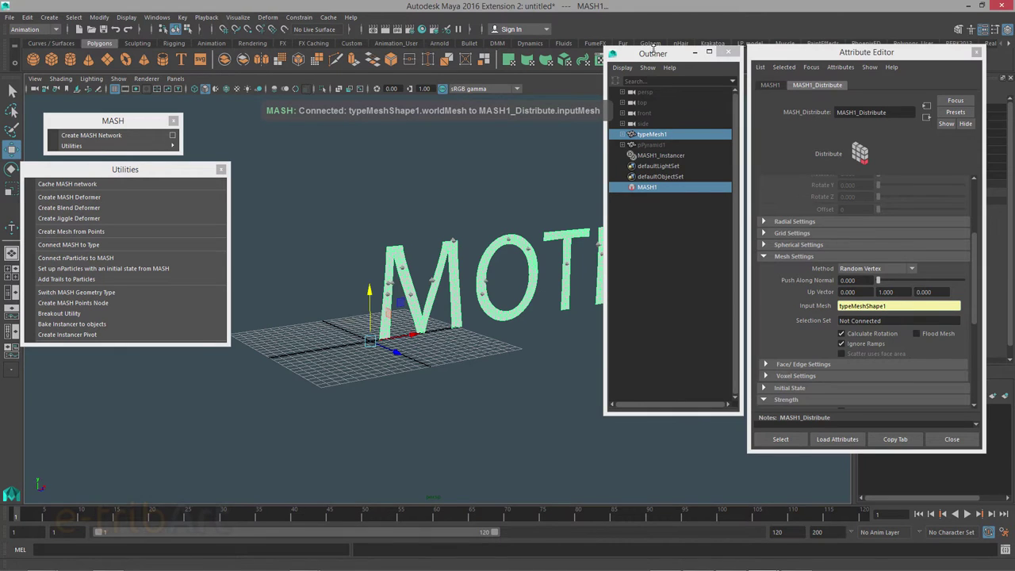
- Close the Outliner and orbit around the MOTION text to view it front-on
{"action": "left_click", "coordinate": [728, 51]}
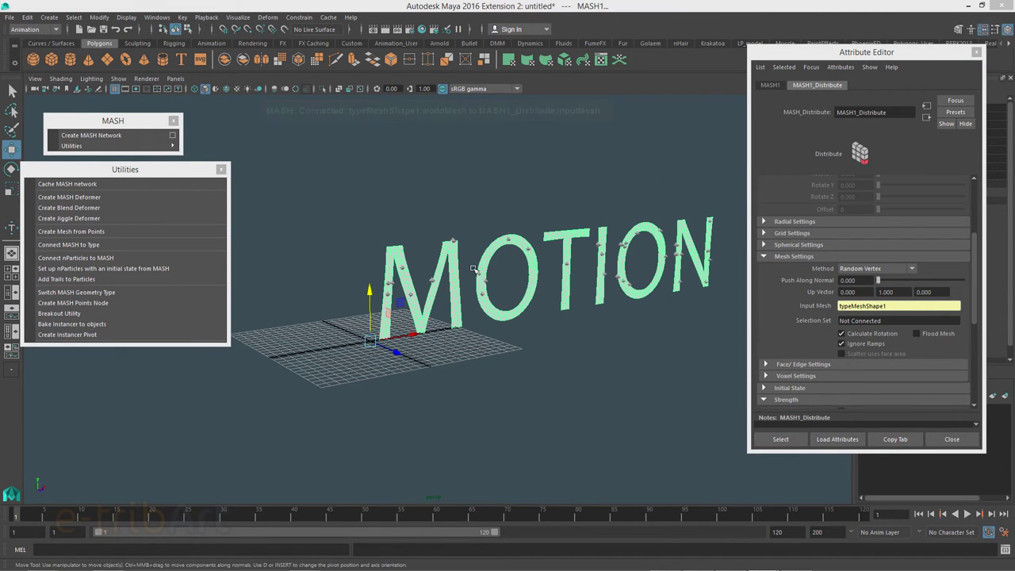
{"action": "scroll", "coordinate": [473, 271], "scroll_direction": "up", "scroll_amount": 2}
{"action": "scroll", "coordinate": [473, 271], "scroll_direction": "up", "scroll_amount": 1}
{"action": "scroll", "coordinate": [473, 271], "scroll_direction": "up", "scroll_amount": 1}
{"action": "scroll", "coordinate": [473, 270], "scroll_direction": "up", "scroll_amount": 1}
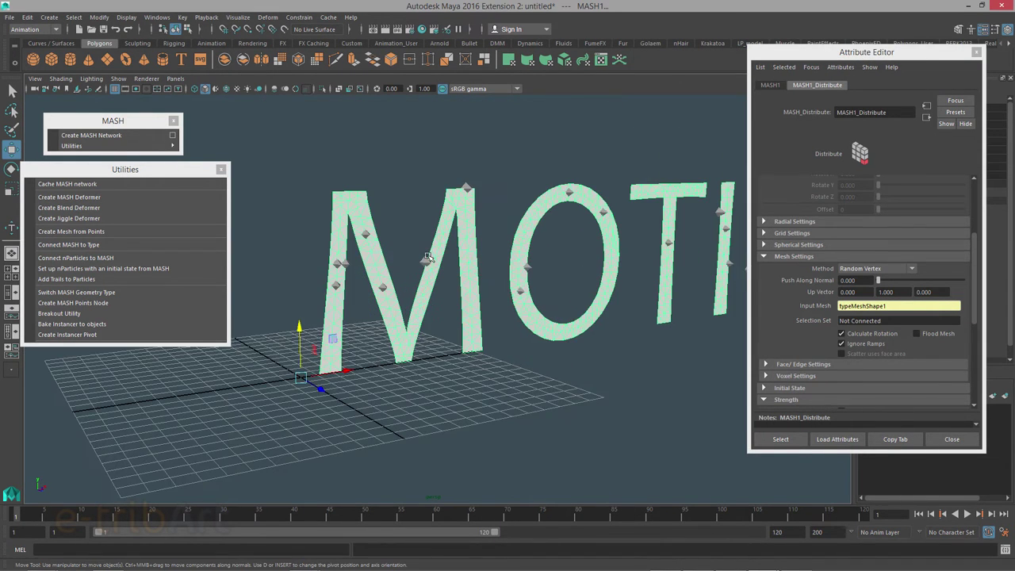
{"action": "mouse_move", "coordinate": [426, 257]}
{"action": "left_mouse_down", "text": "alt"}
{"action": "mouse_move", "coordinate": [488, 297]}
{"action": "mouse_move", "coordinate": [387, 312]}
{"action": "mouse_move", "coordinate": [359, 293]}
{"action": "left_mouse_up", "text": "alt"}
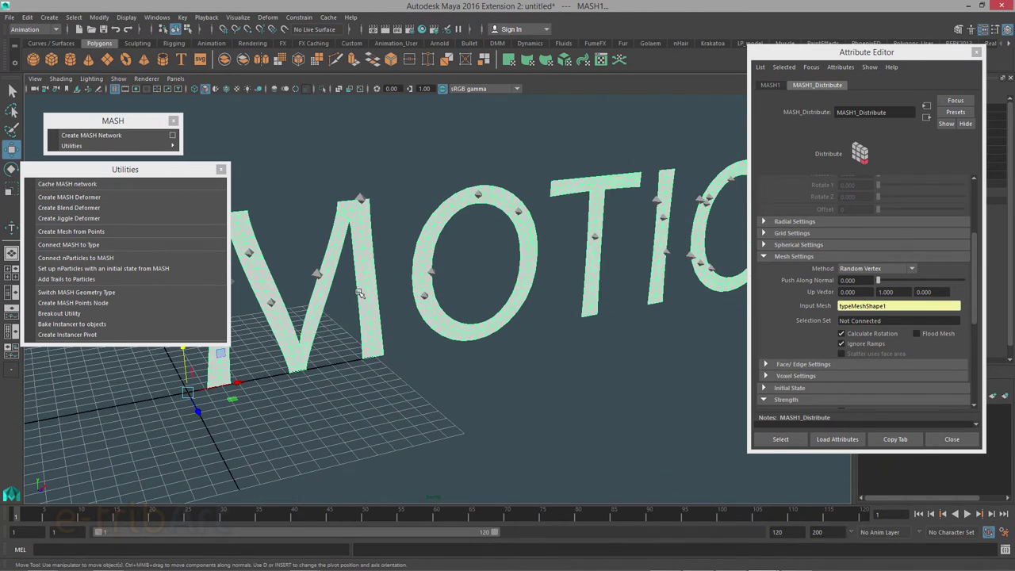
{"action": "mouse_move", "coordinate": [472, 293]}
{"action": "left_mouse_down", "text": "alt"}
{"action": "mouse_move", "coordinate": [578, 264]}
{"action": "mouse_move", "coordinate": [532, 272]}
{"action": "mouse_move", "coordinate": [547, 276]}
{"action": "left_mouse_up", "text": "alt"}
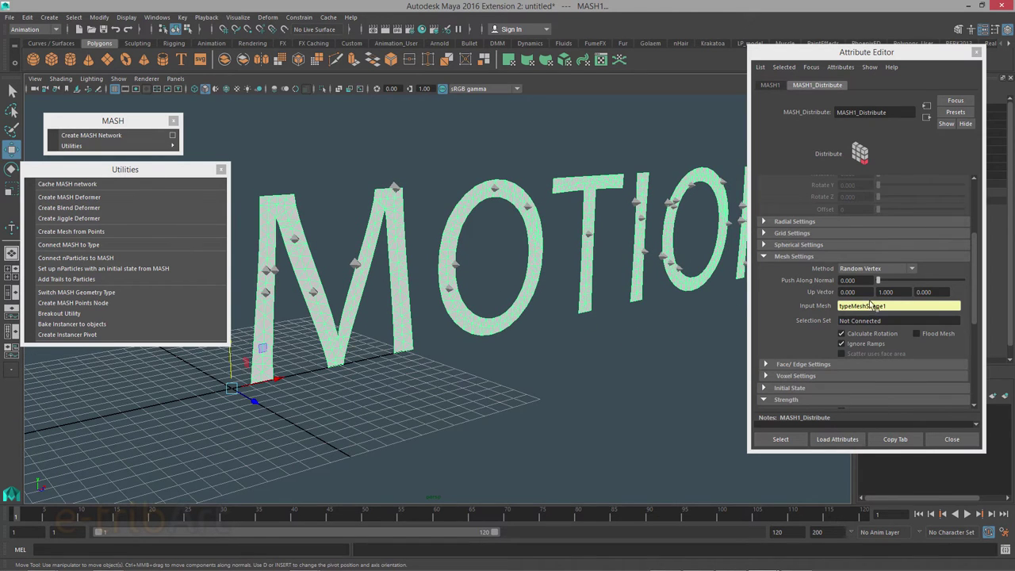
- Set MASH1_Distribute Number of Points to 2500 to densely coat the MOTION letters
{"action": "scroll", "coordinate": [977, 191], "scroll_direction": "up", "scroll_amount": 5}
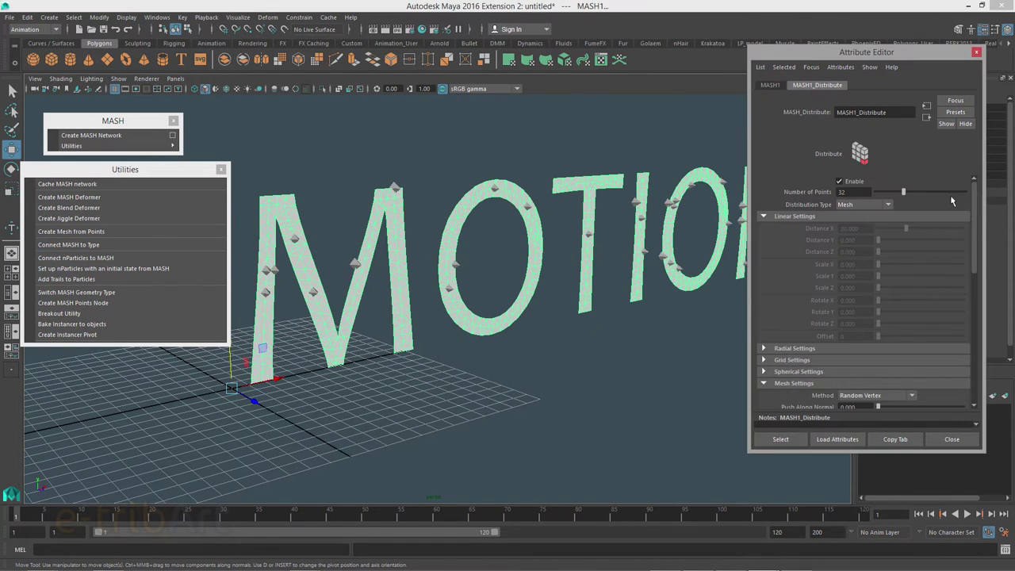
{"action": "left_click_drag", "start_coordinate": [887, 192], "coordinate": [989, 200]}
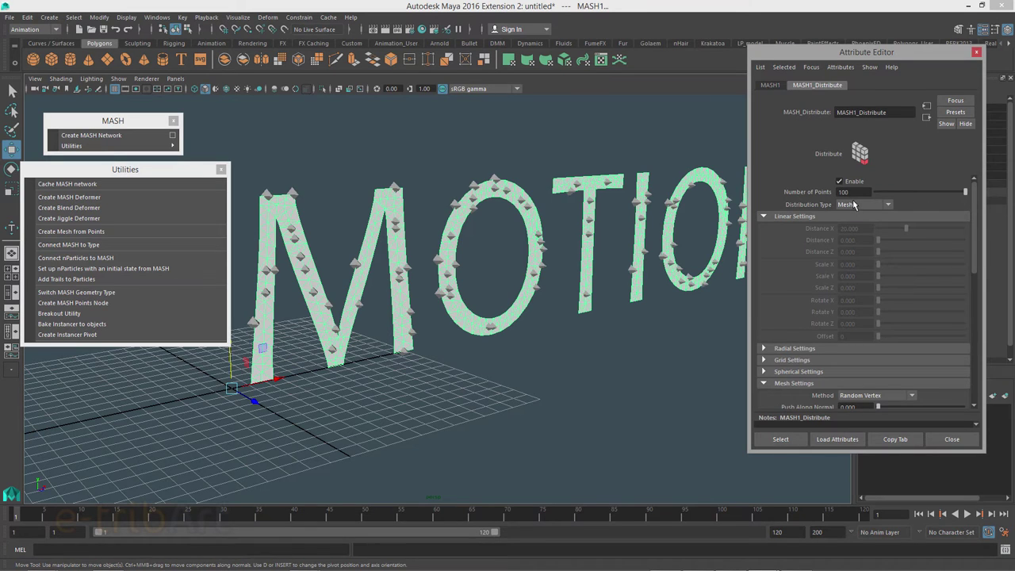
{"action": "type", "text": "25"}
{"action": "type", "text": "00"}
{"action": "key", "text": "Return"}
{"action": "mouse_move", "coordinate": [374, 315]}
{"action": "left_mouse_down", "text": "alt"}
{"action": "mouse_move", "coordinate": [447, 262]}
{"action": "mouse_move", "coordinate": [467, 228]}
{"action": "mouse_move", "coordinate": [523, 228]}
{"action": "left_mouse_up", "text": "alt"}
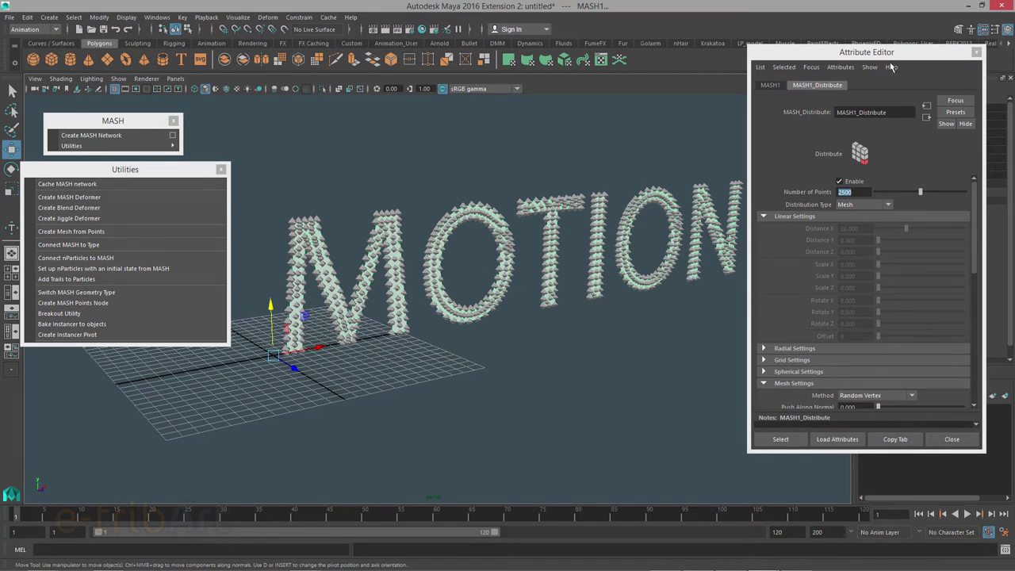
{"action": "left_click_drag", "start_coordinate": [877, 59], "coordinate": [641, 64]}
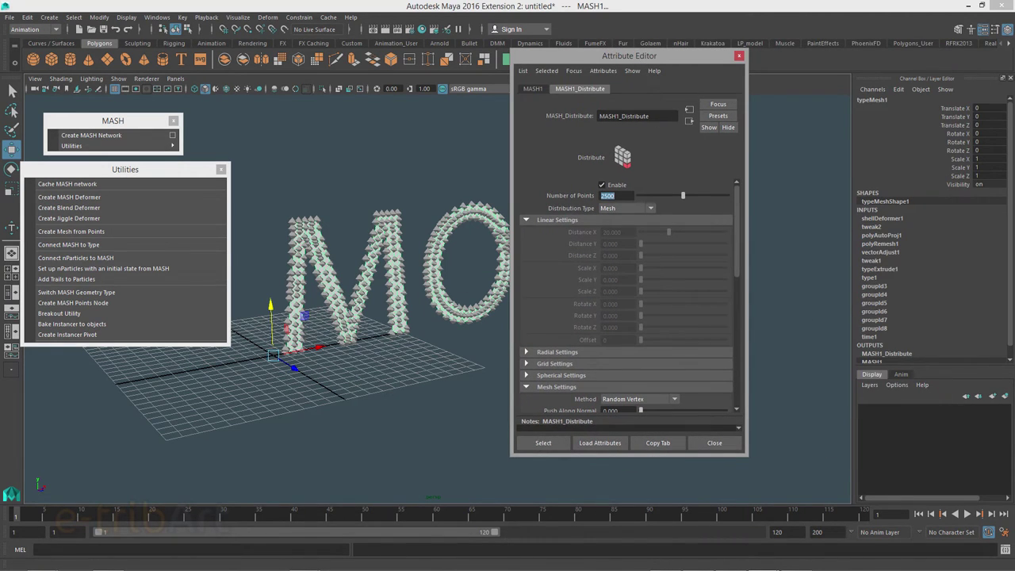
- Put the MOTION text mesh on a new layer, layer1, and hide it
{"action": "left_click", "coordinate": [349, 270]}
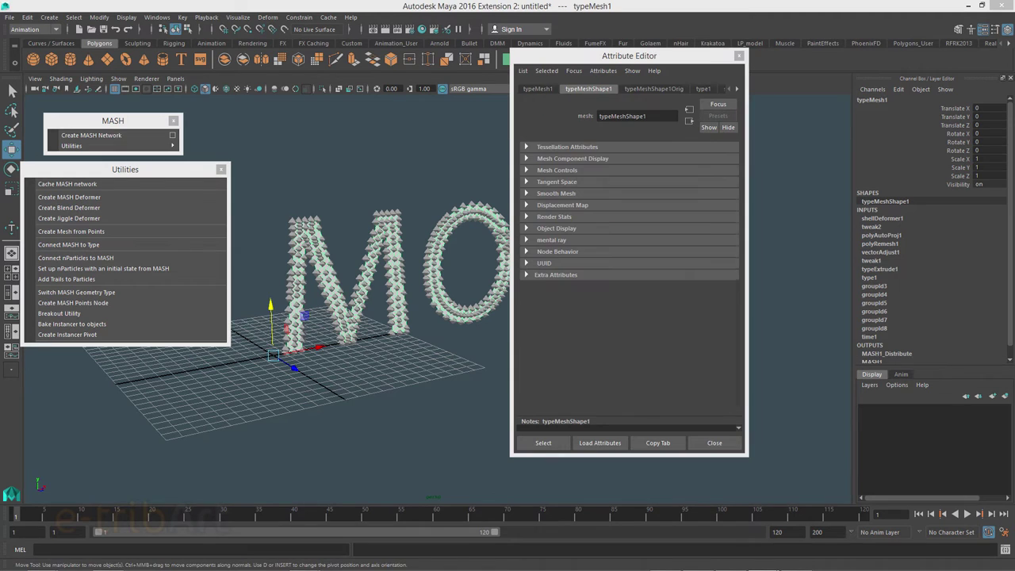
{"action": "right_click", "coordinate": [874, 403]}
{"action": "left_click", "coordinate": [879, 406]}
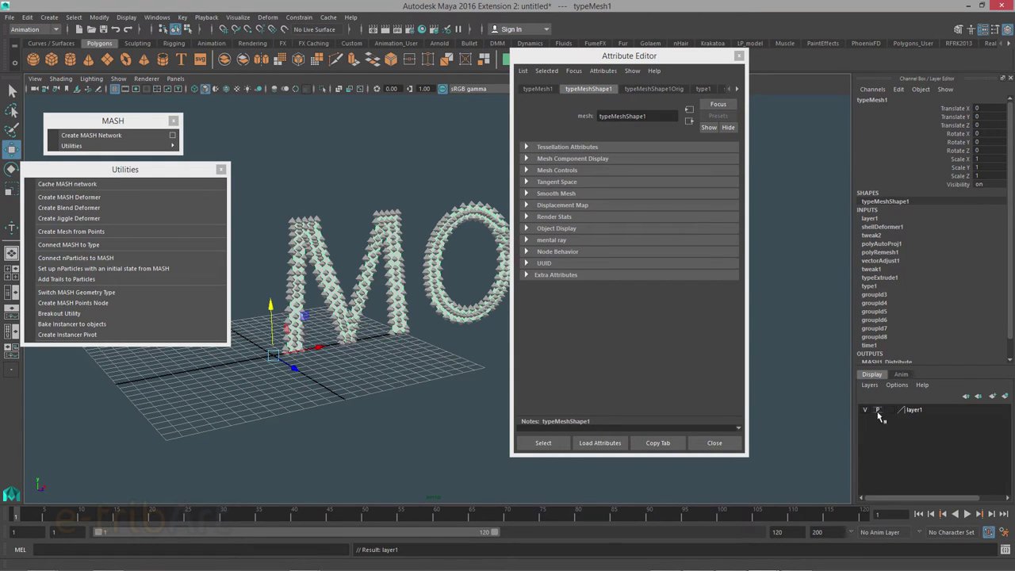
{"action": "left_click", "coordinate": [864, 410]}
- Check the MOTION text's type settings, then reselect the MASH network
{"action": "left_click_drag", "start_coordinate": [609, 55], "coordinate": [850, 63]}
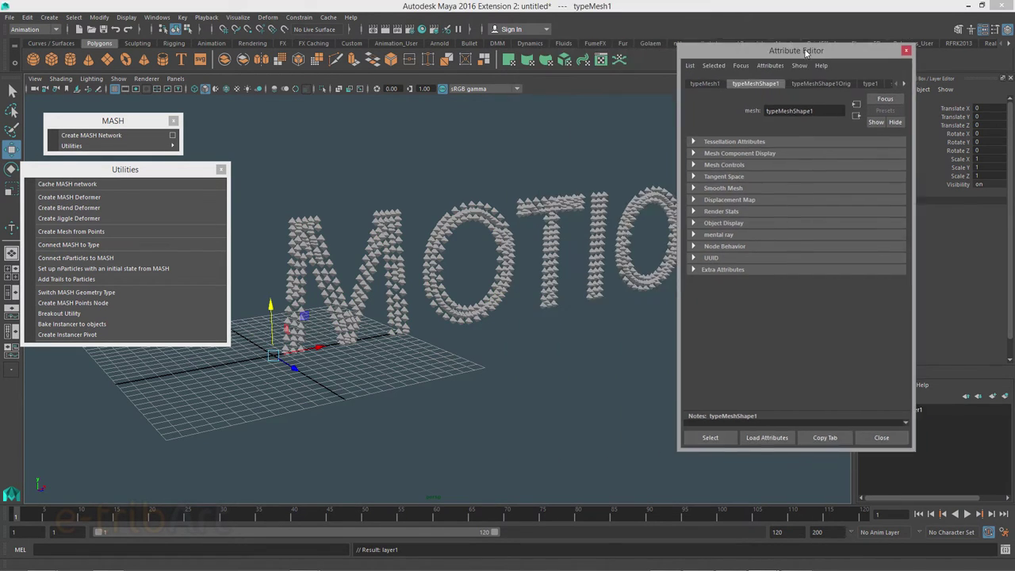
{"action": "left_click_drag", "start_coordinate": [465, 226], "coordinate": [511, 215], "text": "alt"}
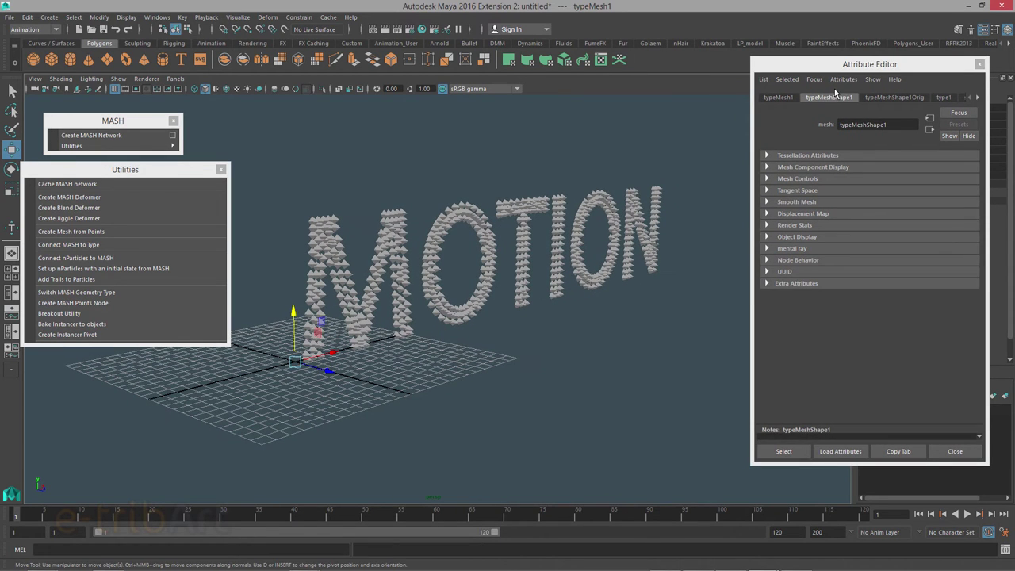
{"action": "left_click", "coordinate": [943, 98]}
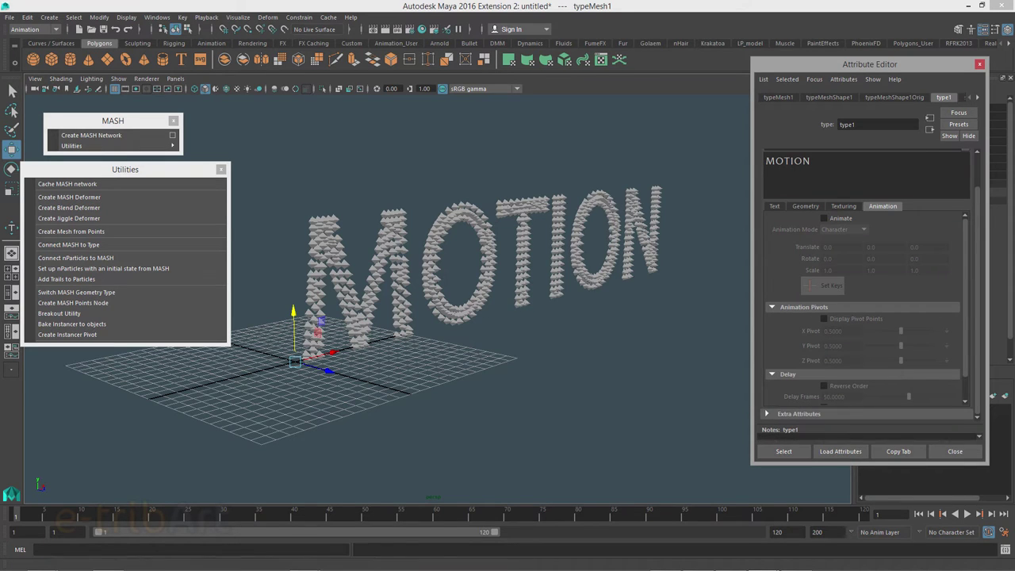
{"action": "left_click", "coordinate": [91, 135]}
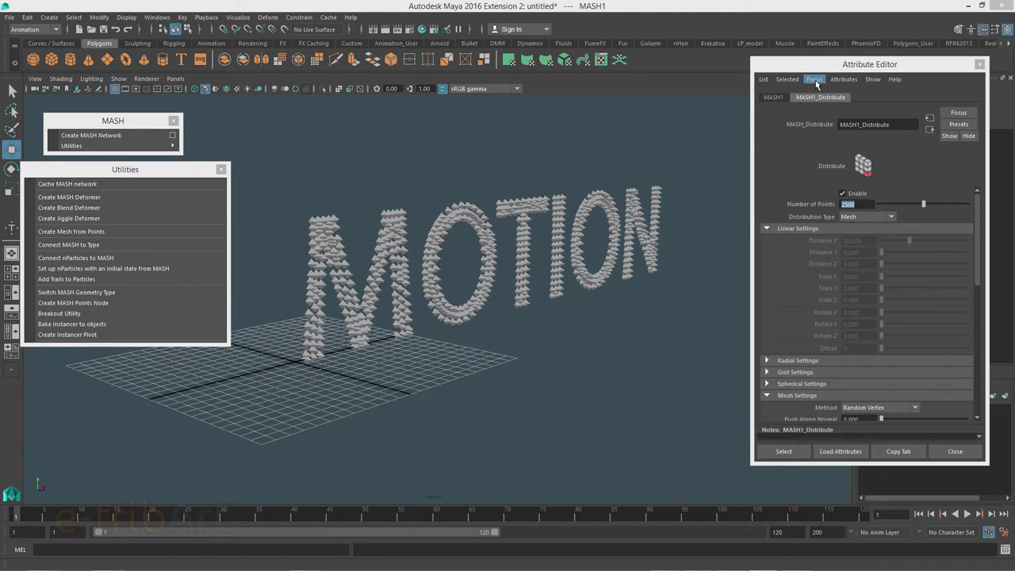
- Turn on Flood Mesh in MASH1_Distribute so pyramids cover every MOTION vertex, viewed close up
{"action": "left_click_drag", "start_coordinate": [800, 62], "coordinate": [744, 56]}
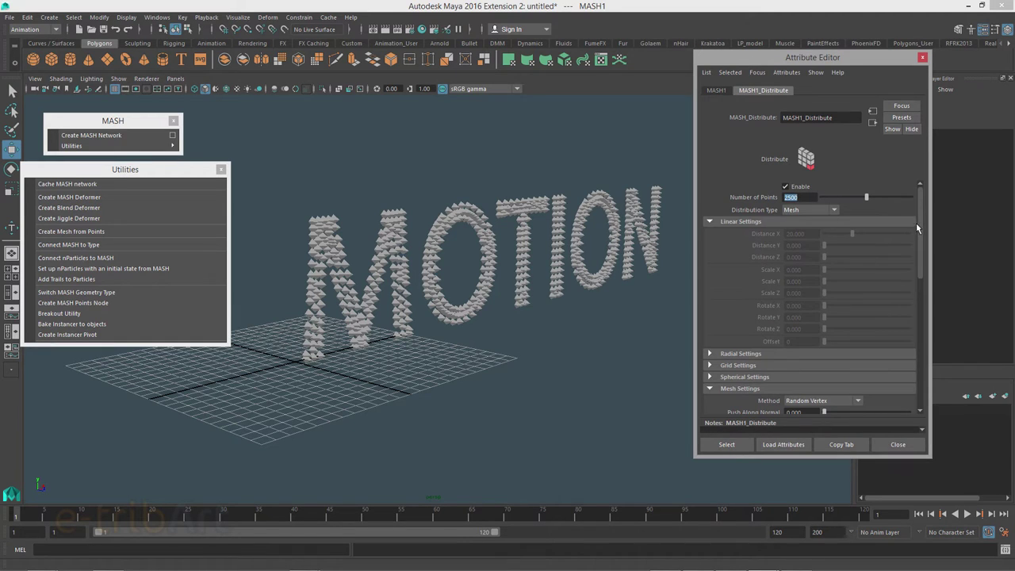
{"action": "left_click_drag", "start_coordinate": [916, 223], "coordinate": [896, 279]}
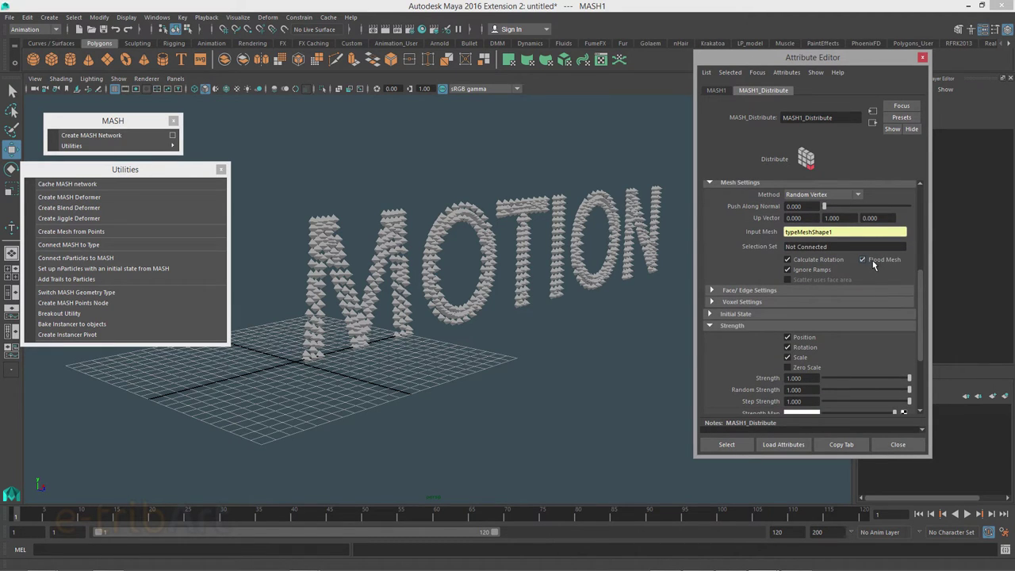
{"action": "left_click_drag", "start_coordinate": [923, 290], "coordinate": [921, 169]}
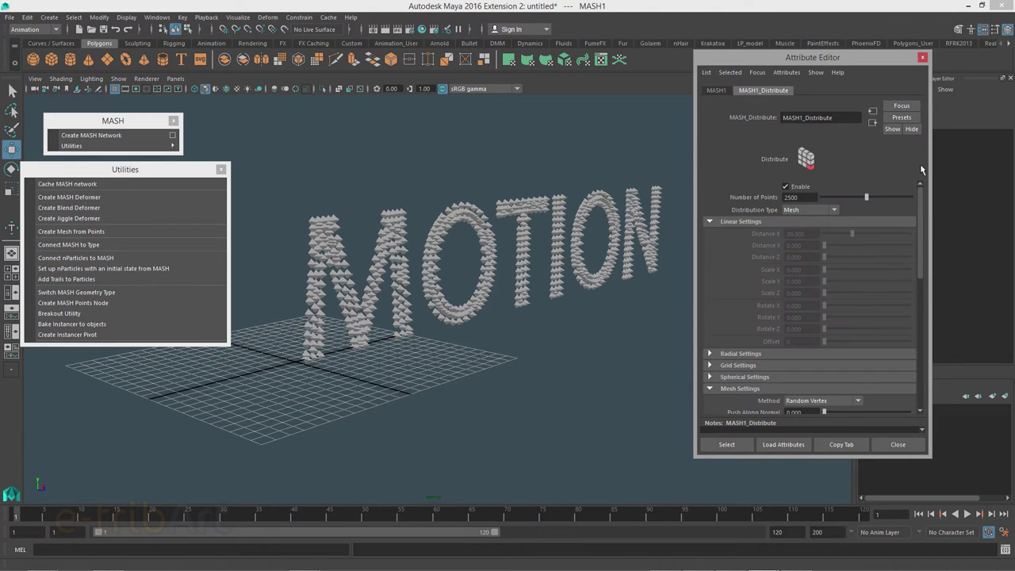
{"action": "left_click_drag", "start_coordinate": [851, 197], "coordinate": [827, 199]}
{"action": "left_click_drag", "start_coordinate": [915, 228], "coordinate": [938, 312]}
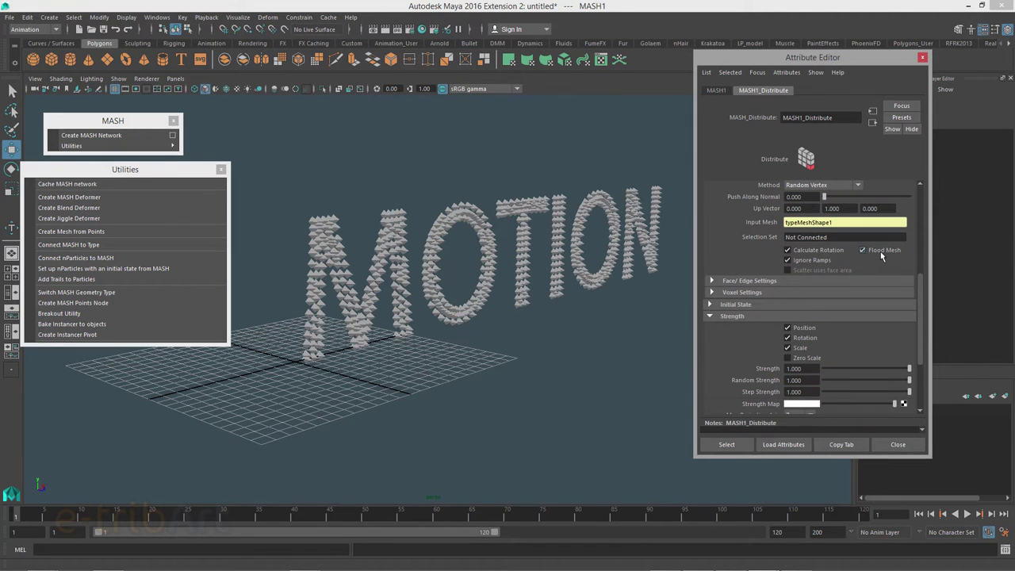
{"action": "left_click_drag", "start_coordinate": [920, 327], "coordinate": [919, 308]}
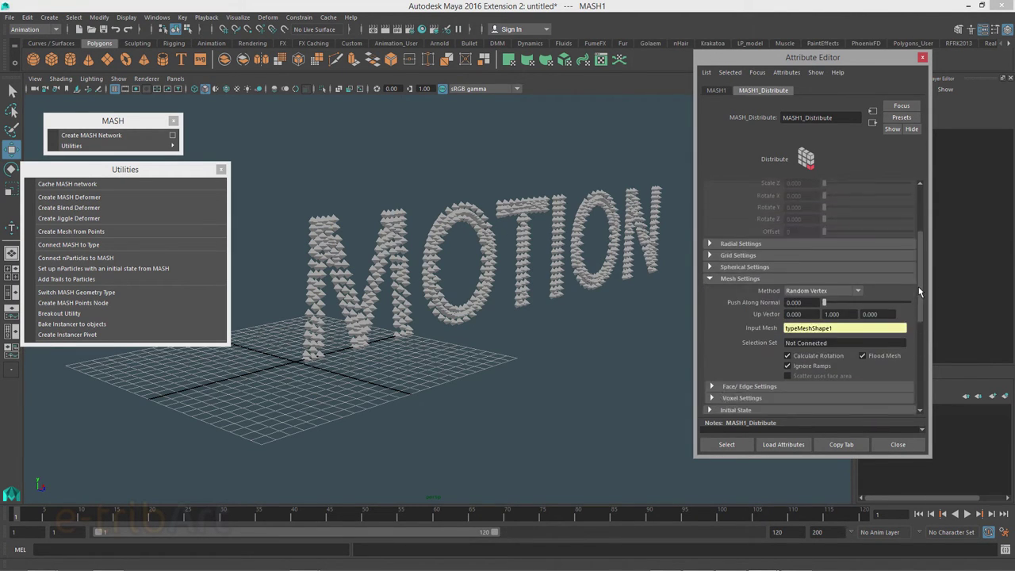
{"action": "left_click_drag", "start_coordinate": [549, 315], "coordinate": [539, 324], "text": "alt"}
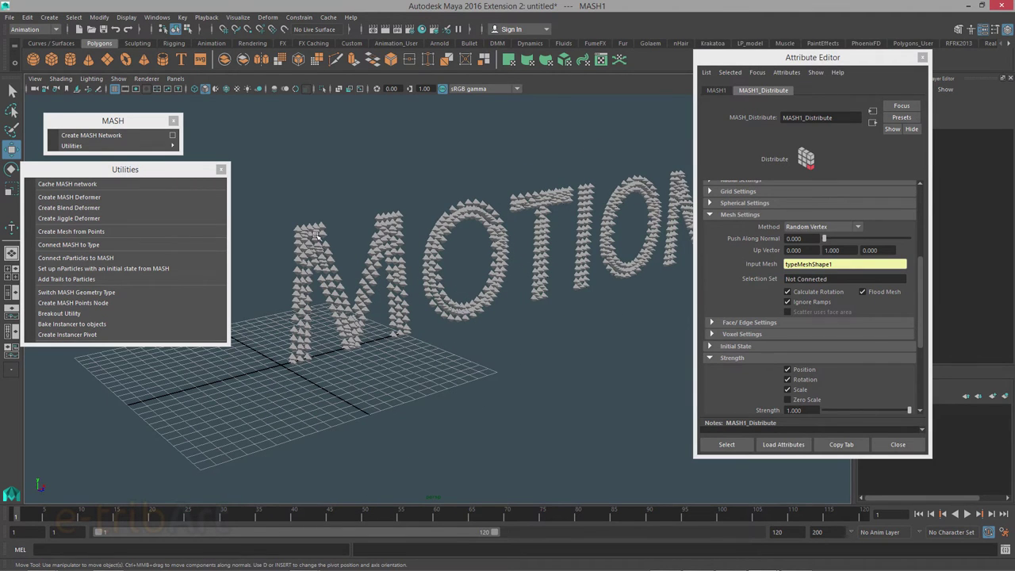
{"action": "mouse_move", "coordinate": [386, 275]}
{"action": "left_mouse_down", "text": "alt"}
{"action": "mouse_move", "coordinate": [450, 305]}
{"action": "mouse_move", "coordinate": [402, 292]}
{"action": "left_mouse_up", "text": "alt"}
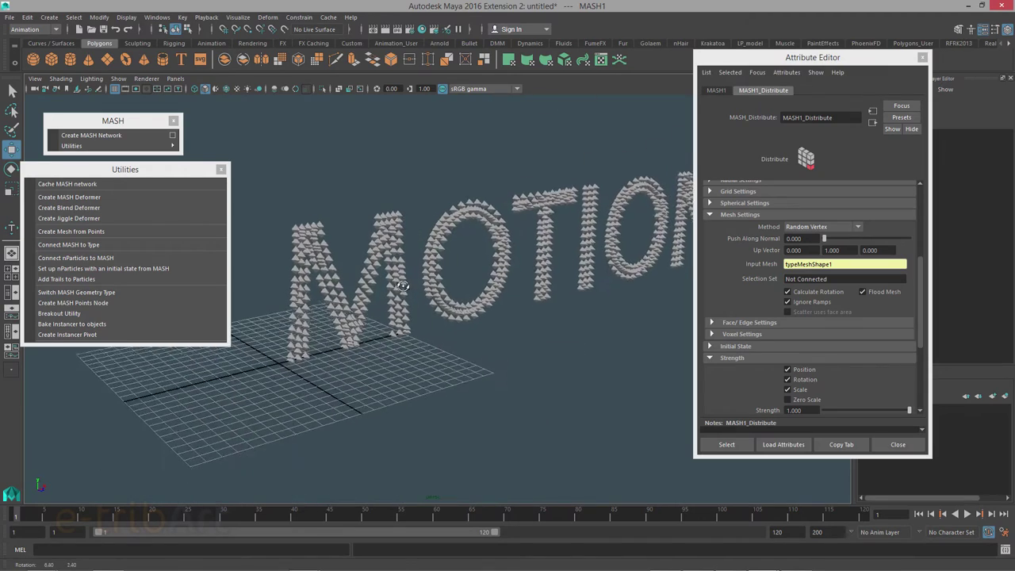
{"action": "right_click_drag", "start_coordinate": [406, 292], "coordinate": [516, 300], "text": "alt"}
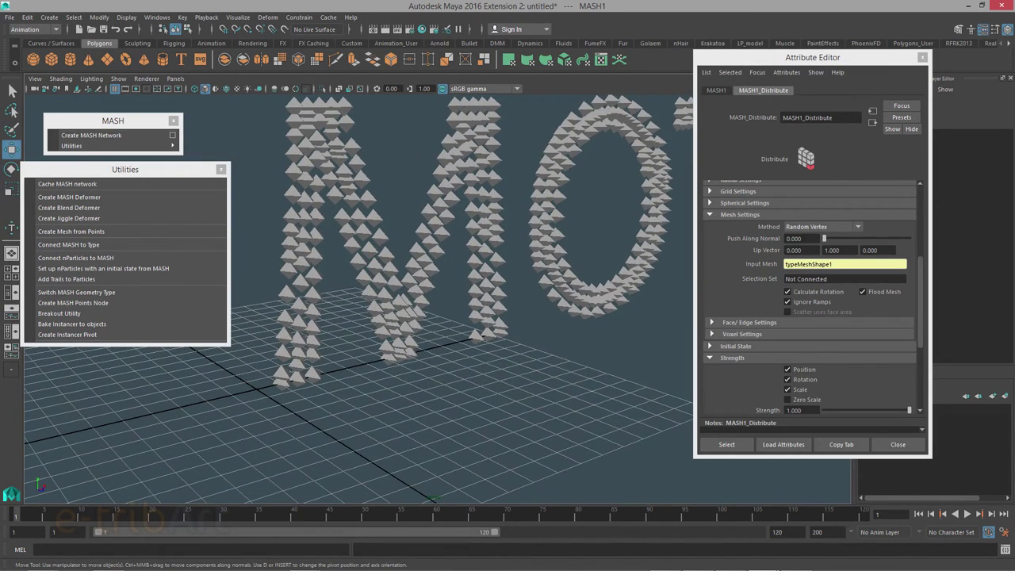
- Make the source pyramid visible again and scale it down to about 0.235
{"action": "left_click", "coordinate": [284, 373]}
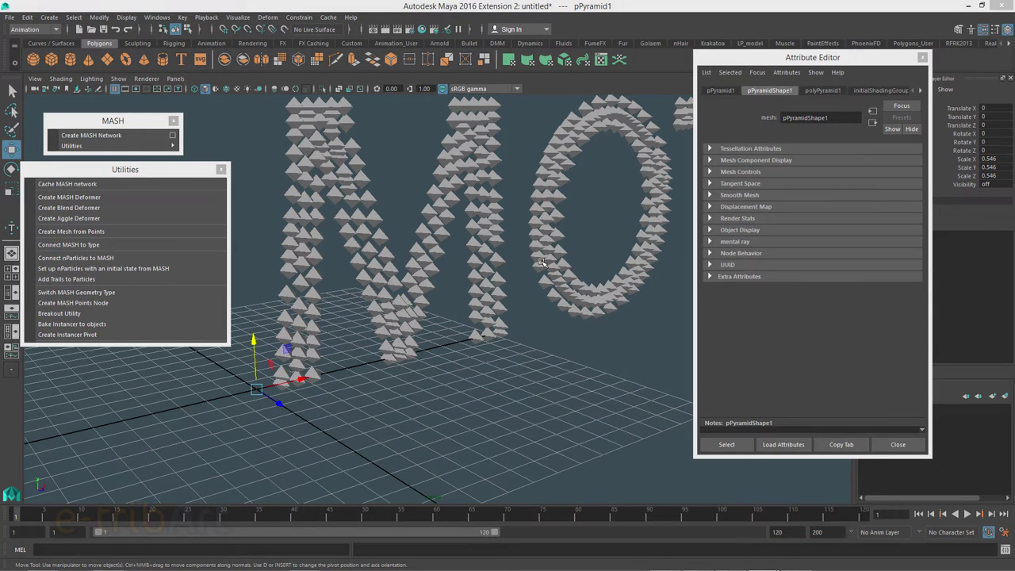
{"action": "left_click_drag", "start_coordinate": [757, 63], "coordinate": [682, 79]}
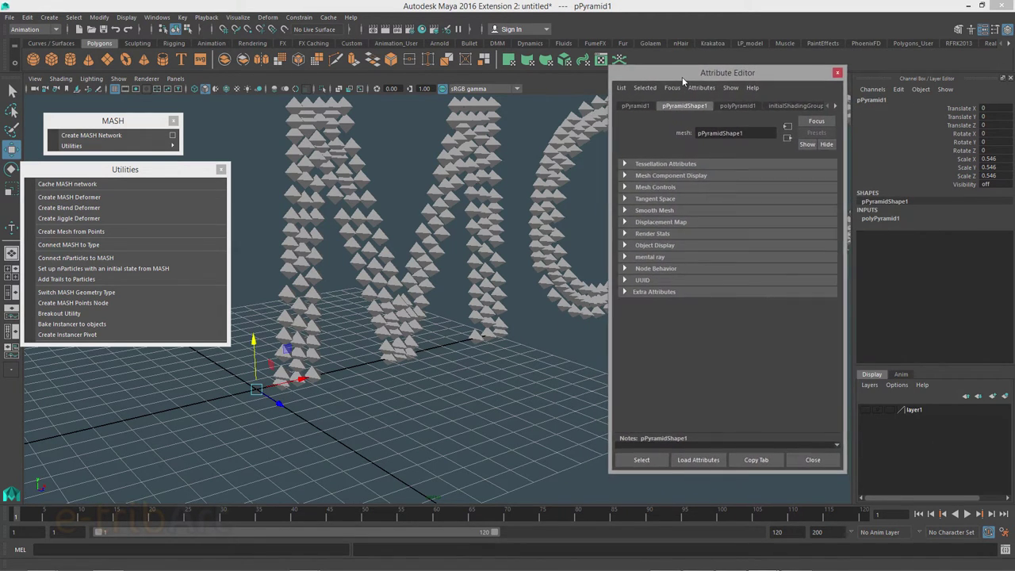
{"action": "left_click", "coordinate": [642, 105]}
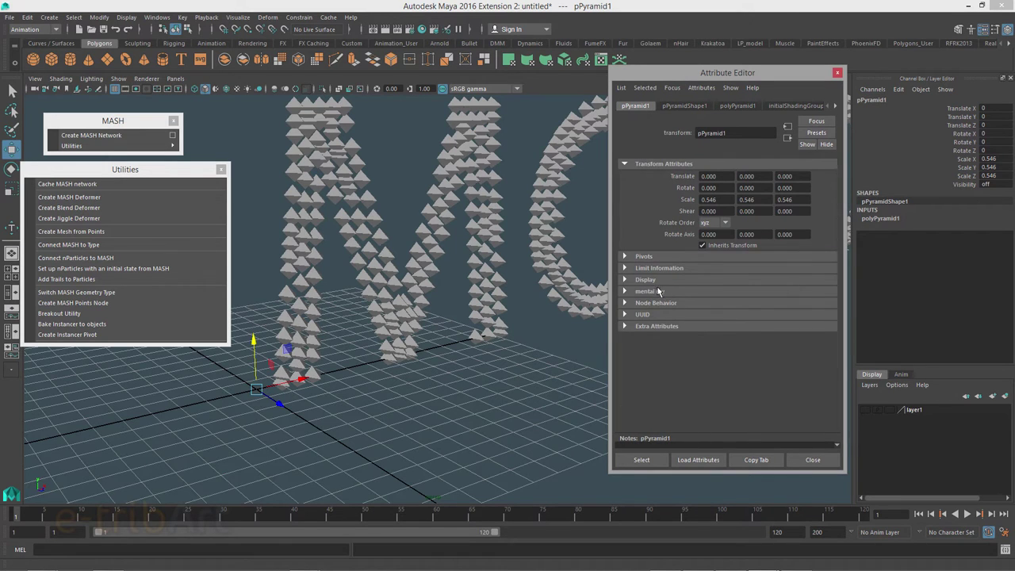
{"action": "left_click", "coordinate": [645, 279]}
{"action": "left_click", "coordinate": [701, 347]}
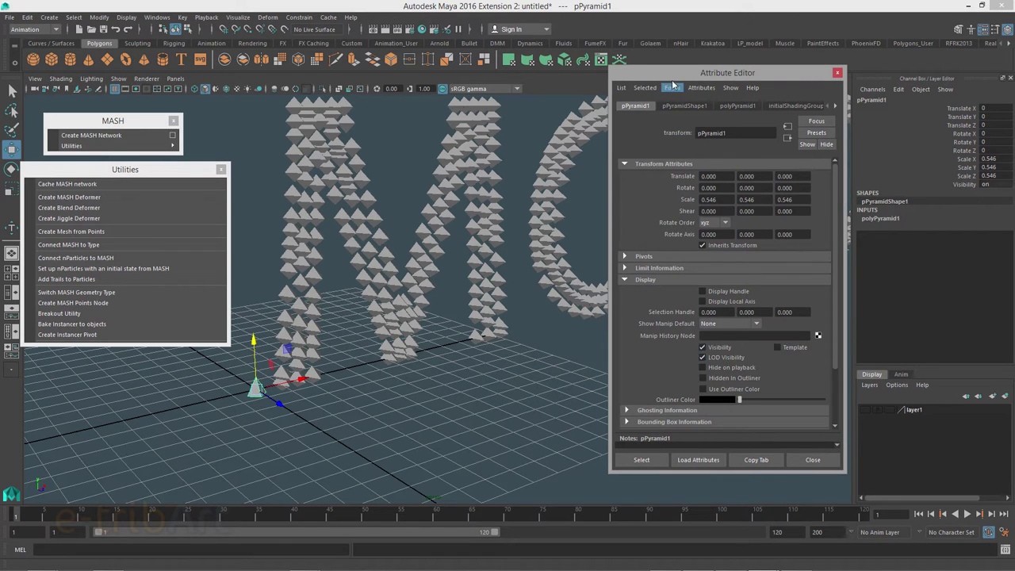
{"action": "left_click_drag", "start_coordinate": [672, 74], "coordinate": [750, 64]}
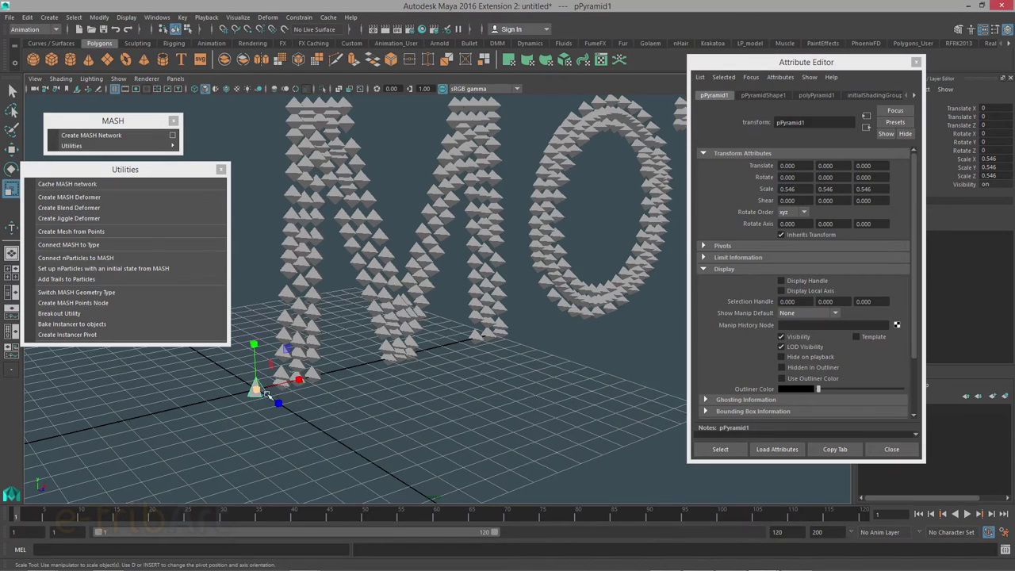
{"action": "mouse_move", "coordinate": [255, 388]}
{"action": "left_mouse_down"}
{"action": "mouse_move", "coordinate": [242, 401]}
{"action": "mouse_move", "coordinate": [255, 394]}
{"action": "left_mouse_up"}
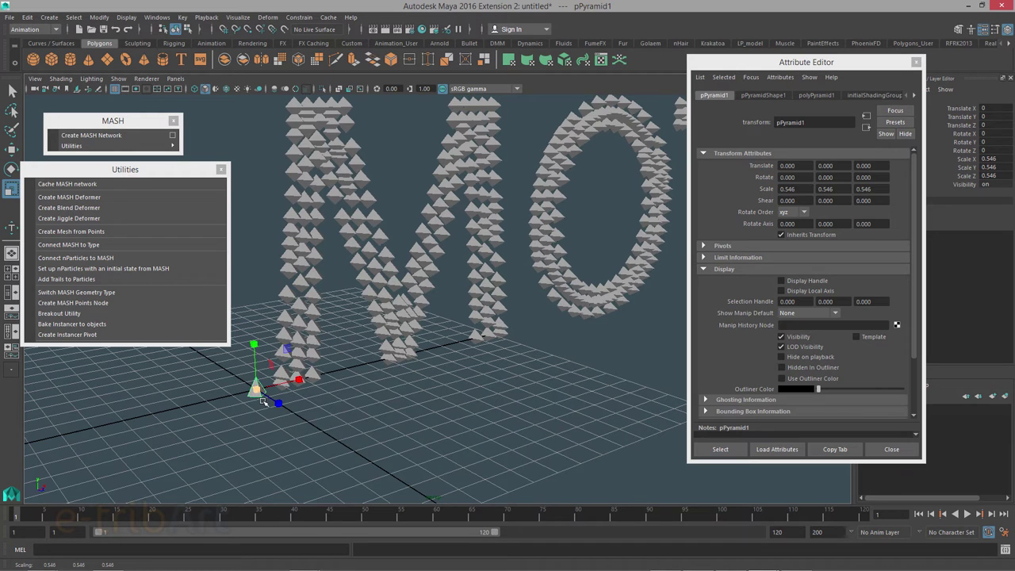
- Move the pyramid's base vertices to make every instance pointier, then return to object mode
{"action": "right_click_drag", "start_coordinate": [265, 402], "coordinate": [545, 295], "text": "alt"}
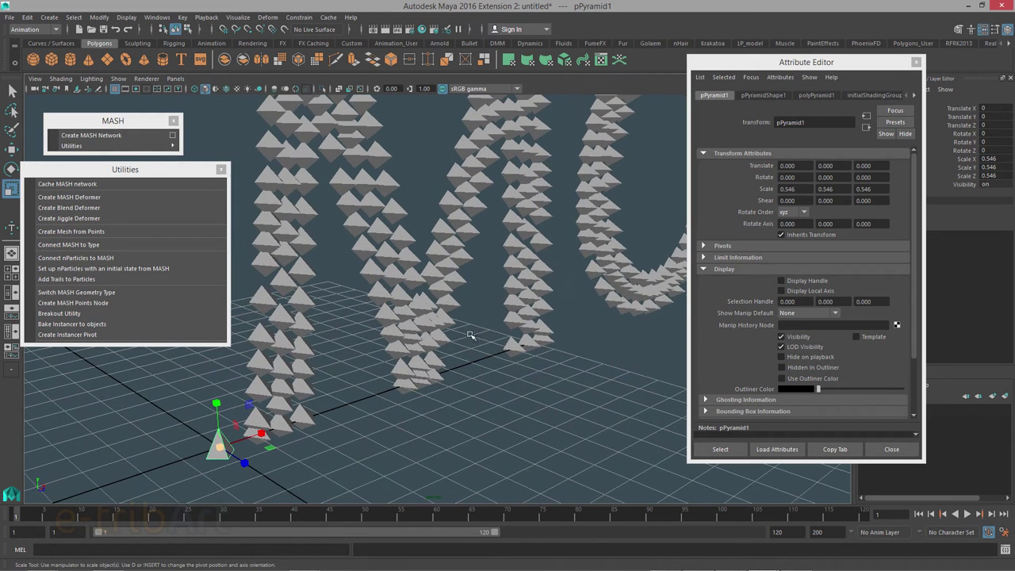
{"action": "middle_click_drag", "start_coordinate": [545, 296], "coordinate": [554, 292], "text": "alt"}
{"action": "middle_click_drag", "start_coordinate": [361, 352], "coordinate": [509, 301], "text": "alt"}
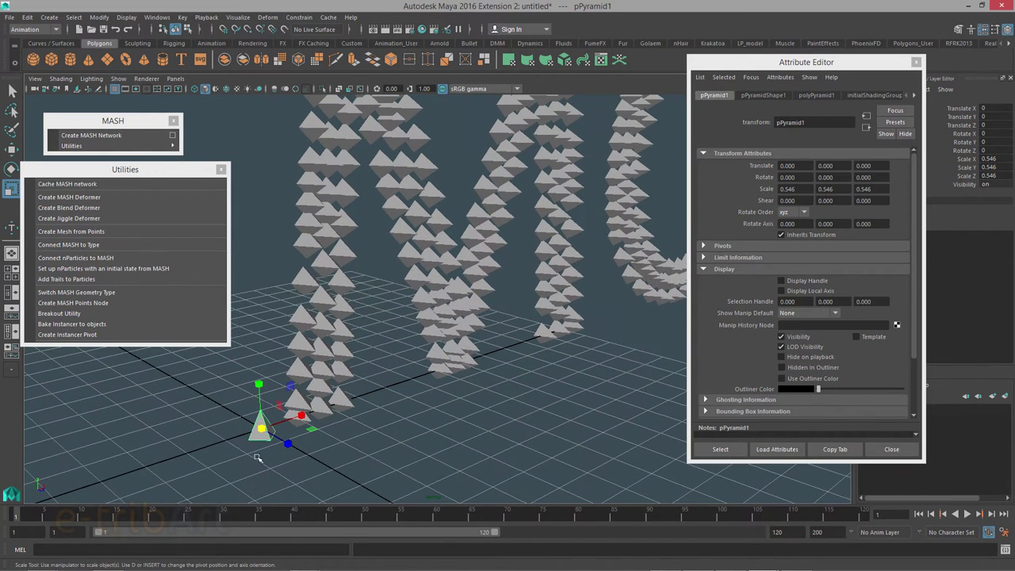
{"action": "right_click_drag", "start_coordinate": [260, 440], "coordinate": [270, 353]}
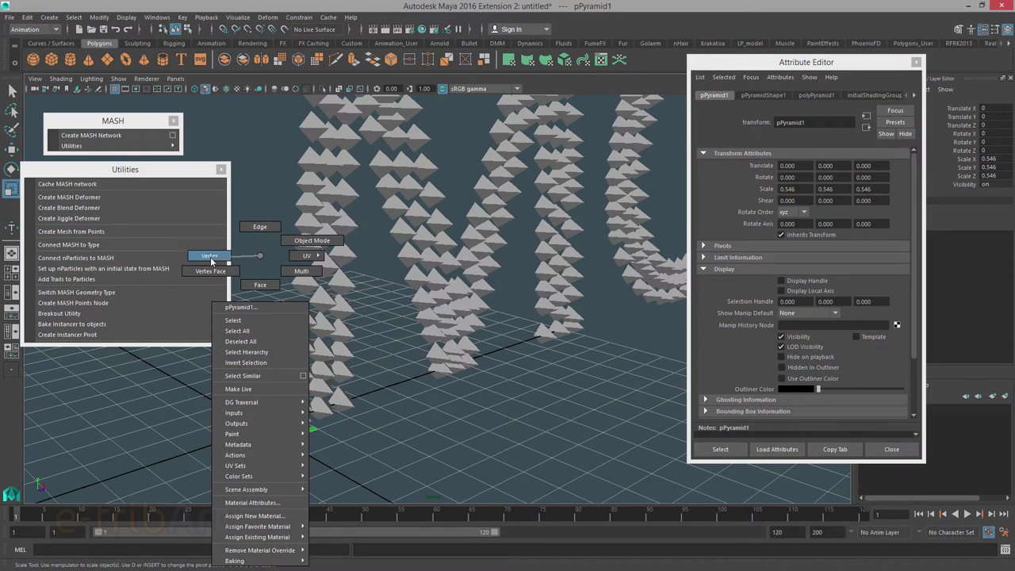
{"action": "left_click", "coordinate": [271, 440]}
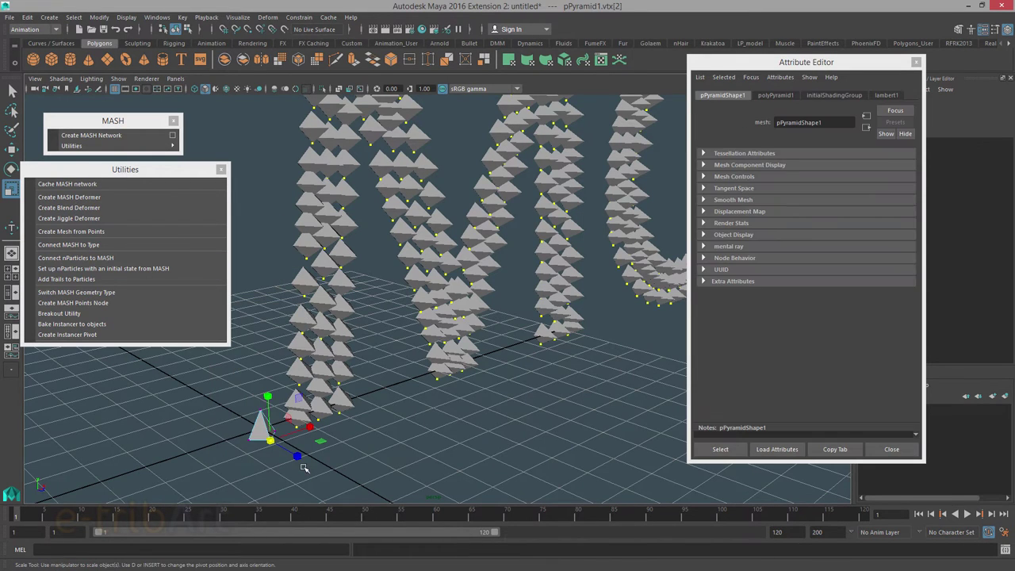
{"action": "key", "text": "w"}
{"action": "mouse_move", "coordinate": [295, 454]}
{"action": "left_mouse_down"}
{"action": "mouse_move", "coordinate": [311, 462]}
{"action": "mouse_move", "coordinate": [297, 458]}
{"action": "left_mouse_up"}
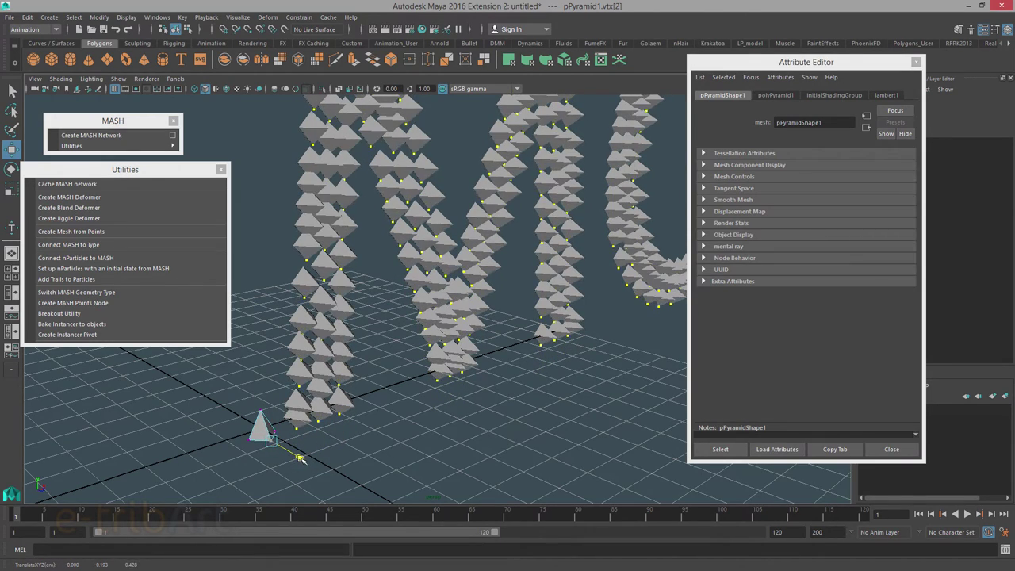
{"action": "left_click_drag", "start_coordinate": [298, 457], "coordinate": [296, 458]}
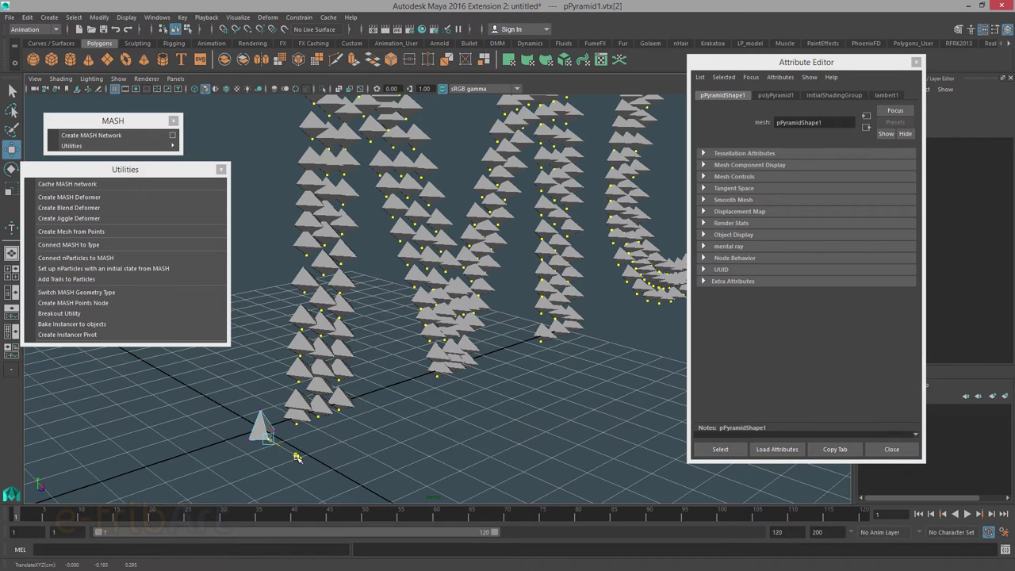
{"action": "left_click", "coordinate": [244, 441]}
{"action": "left_click_drag", "start_coordinate": [261, 435], "coordinate": [298, 429]}
{"action": "mouse_move", "coordinate": [390, 441]}
{"action": "left_mouse_down", "text": "alt"}
{"action": "mouse_move", "coordinate": [381, 446]}
{"action": "mouse_move", "coordinate": [409, 458]}
{"action": "mouse_move", "coordinate": [464, 406]}
{"action": "mouse_move", "coordinate": [405, 435]}
{"action": "mouse_move", "coordinate": [394, 367]}
{"action": "mouse_move", "coordinate": [340, 436]}
{"action": "mouse_move", "coordinate": [376, 433]}
{"action": "left_mouse_up", "text": "alt"}
{"action": "key", "text": "F8"}
{"action": "key", "text": "F8"}
- Go to the MASH1 node's Add Node section and bring up the Noise node's add choices
{"action": "scroll", "coordinate": [375, 433], "scroll_direction": "down", "scroll_amount": 3}
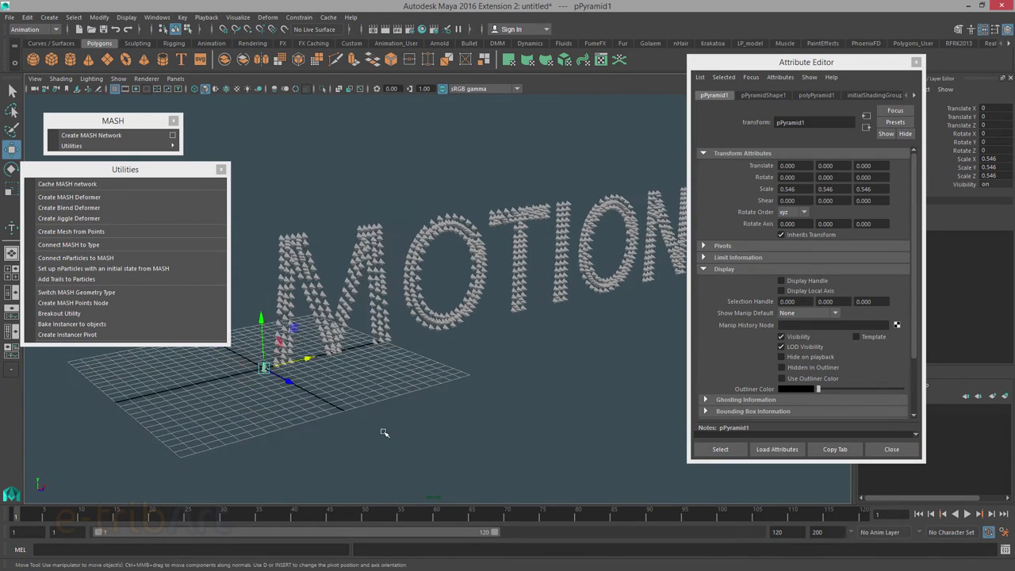
{"action": "scroll", "coordinate": [382, 432], "scroll_direction": "down", "scroll_amount": 2}
{"action": "scroll", "coordinate": [382, 432], "scroll_direction": "down", "scroll_amount": 1}
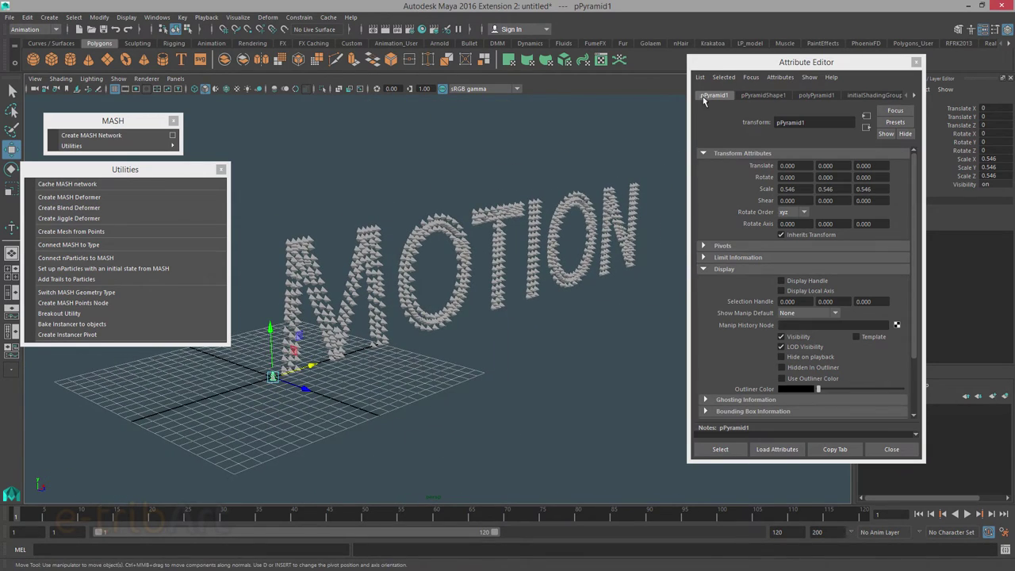
{"action": "left_click_drag", "start_coordinate": [775, 67], "coordinate": [769, 75]}
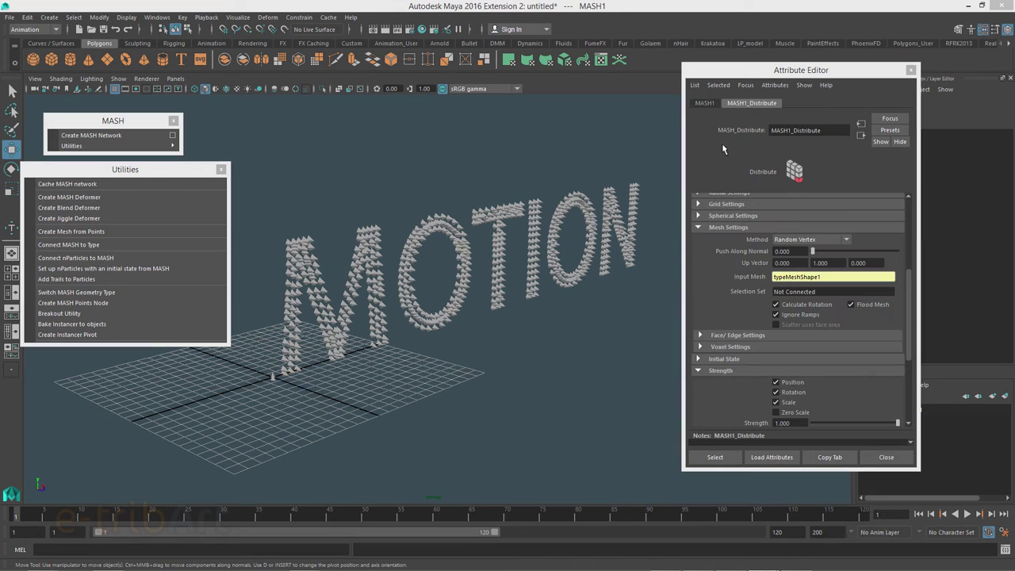
{"action": "left_click", "coordinate": [711, 104]}
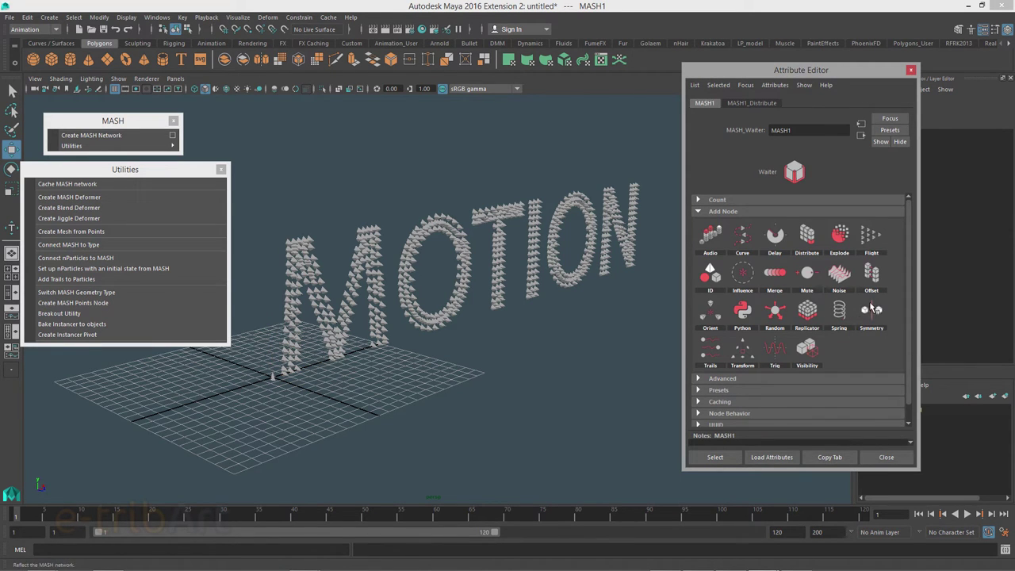
{"action": "left_click", "coordinate": [838, 275]}
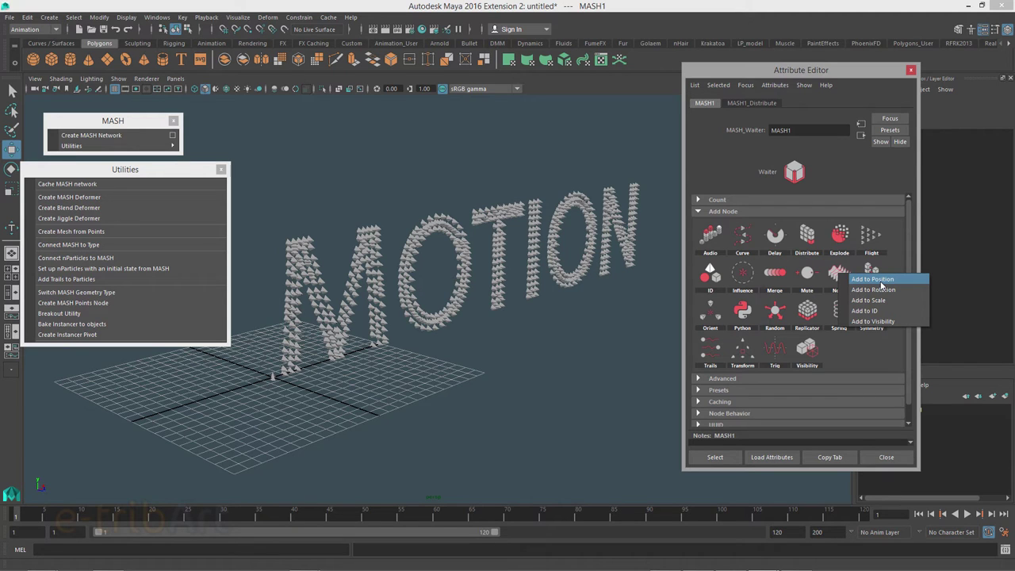
- Add a position Noise node and set its X, Y and Z amplitudes to 20
{"action": "left_click", "coordinate": [880, 281]}
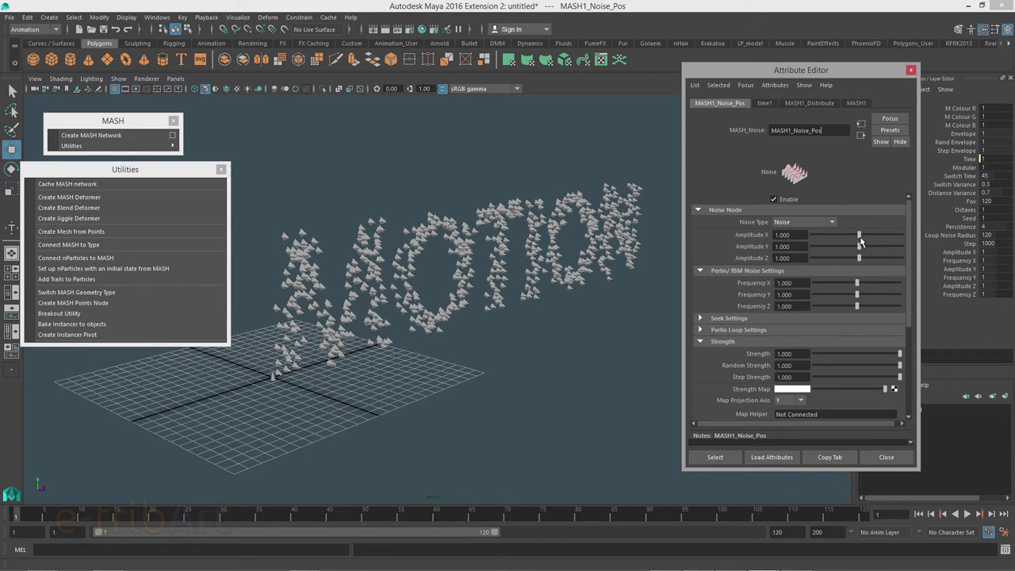
{"action": "left_click_drag", "start_coordinate": [859, 236], "coordinate": [926, 238]}
{"action": "left_click_drag", "start_coordinate": [856, 251], "coordinate": [939, 251]}
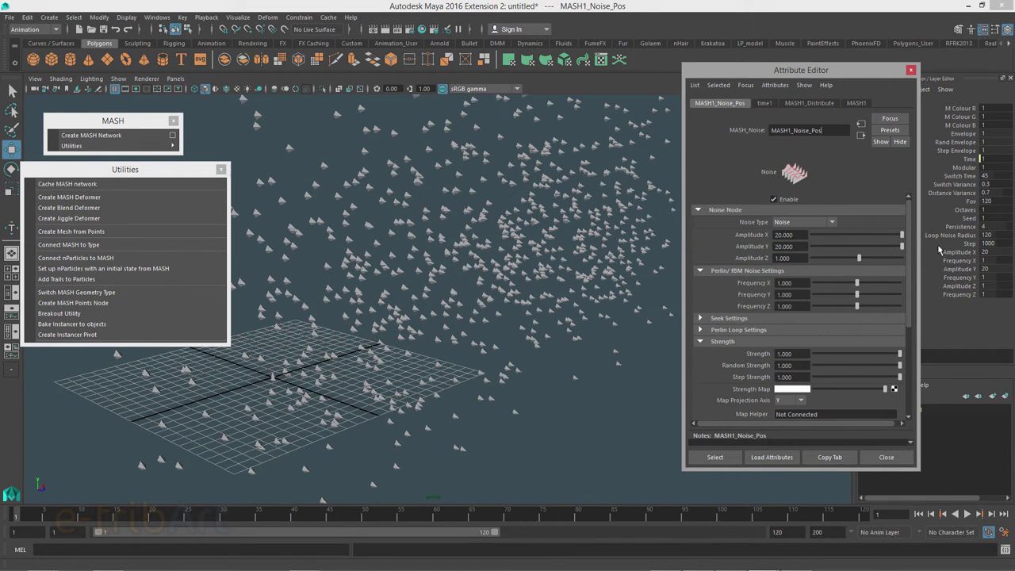
{"action": "mouse_move", "coordinate": [858, 258]}
{"action": "left_mouse_down"}
{"action": "mouse_move", "coordinate": [919, 259]}
{"action": "mouse_move", "coordinate": [876, 252]}
{"action": "left_mouse_up"}
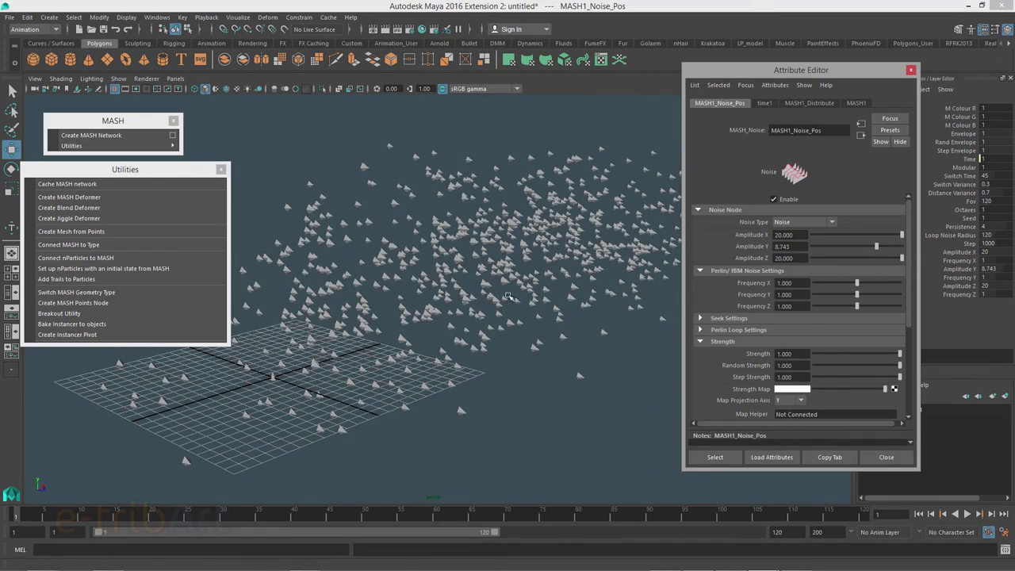
{"action": "mouse_move", "coordinate": [507, 297]}
{"action": "left_mouse_down", "text": "alt"}
{"action": "mouse_move", "coordinate": [446, 306]}
{"action": "mouse_move", "coordinate": [492, 301]}
{"action": "left_mouse_up", "text": "alt"}
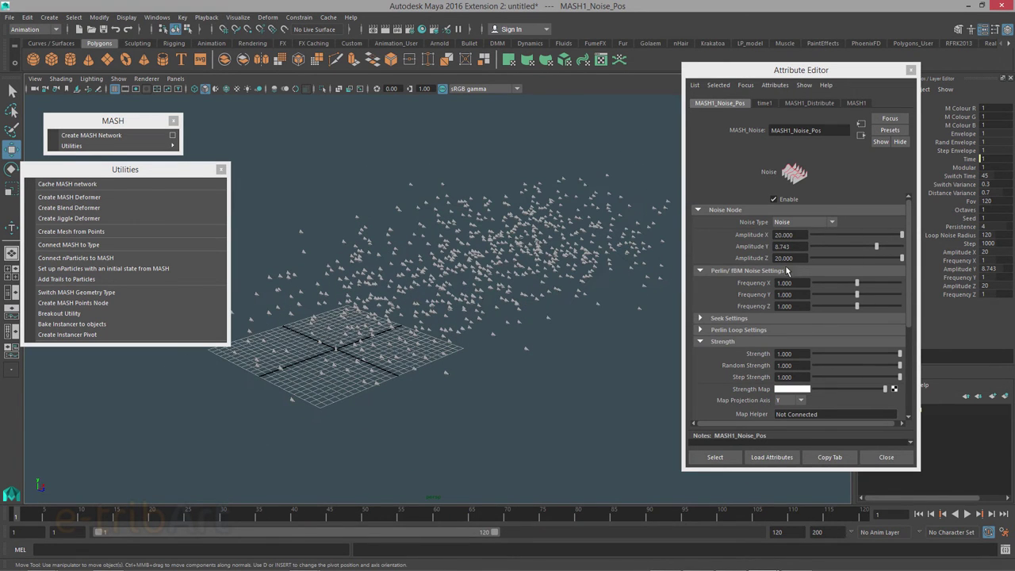
- Lower the noise strength to the final 8.743 Y amplitude and scroll toward Falloff settings
{"action": "left_click", "coordinate": [901, 353]}
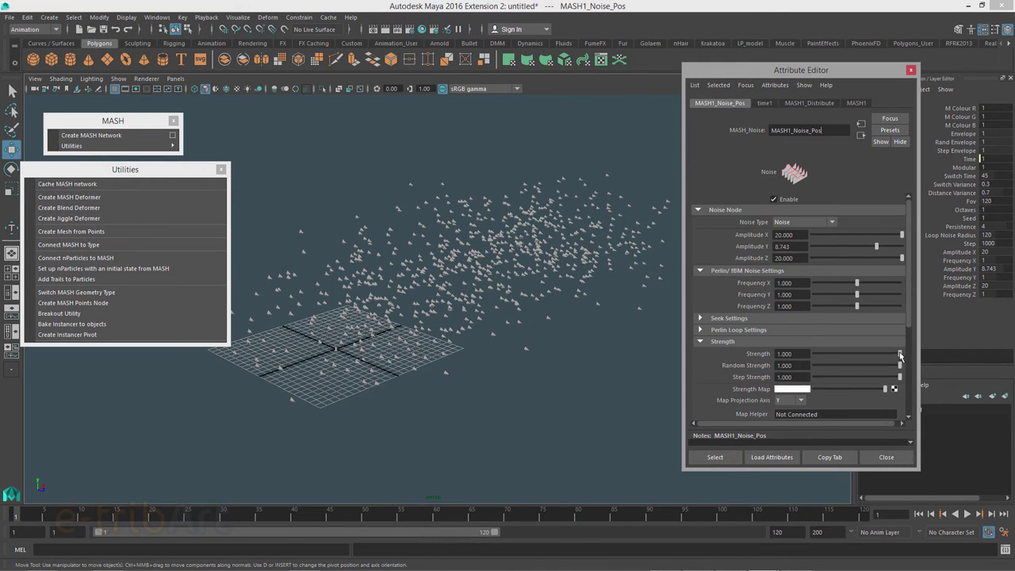
{"action": "mouse_move", "coordinate": [898, 355]}
{"action": "left_mouse_down"}
{"action": "mouse_move", "coordinate": [778, 363]}
{"action": "mouse_move", "coordinate": [909, 356]}
{"action": "left_mouse_up"}
{"action": "mouse_move", "coordinate": [426, 326]}
{"action": "left_mouse_down", "text": "alt"}
{"action": "mouse_move", "coordinate": [423, 310]}
{"action": "mouse_move", "coordinate": [478, 338]}
{"action": "left_mouse_up", "text": "alt"}
{"action": "scroll", "coordinate": [909, 330], "scroll_direction": "down", "scroll_amount": 1}
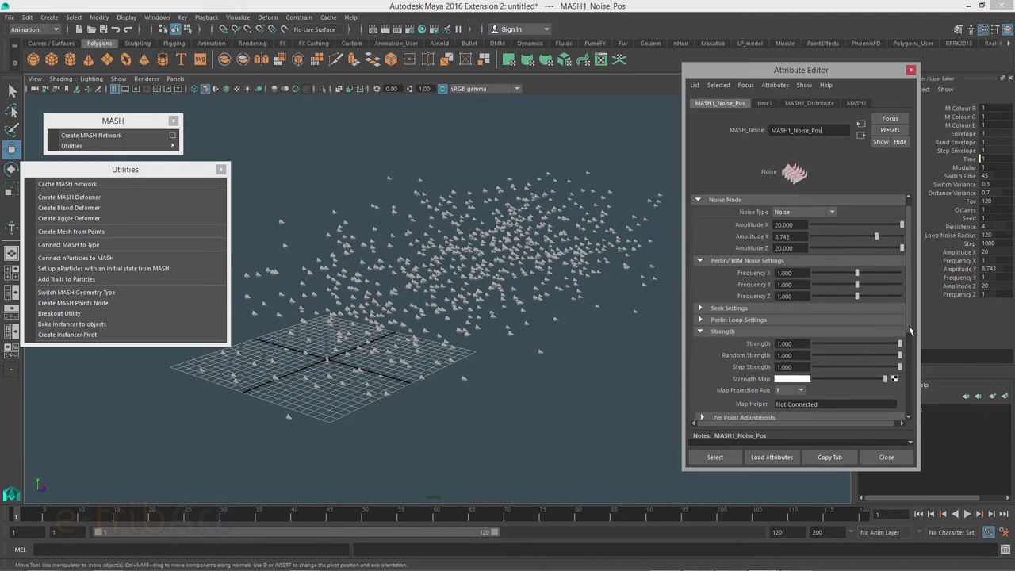
{"action": "left_click_drag", "start_coordinate": [909, 331], "coordinate": [917, 394]}
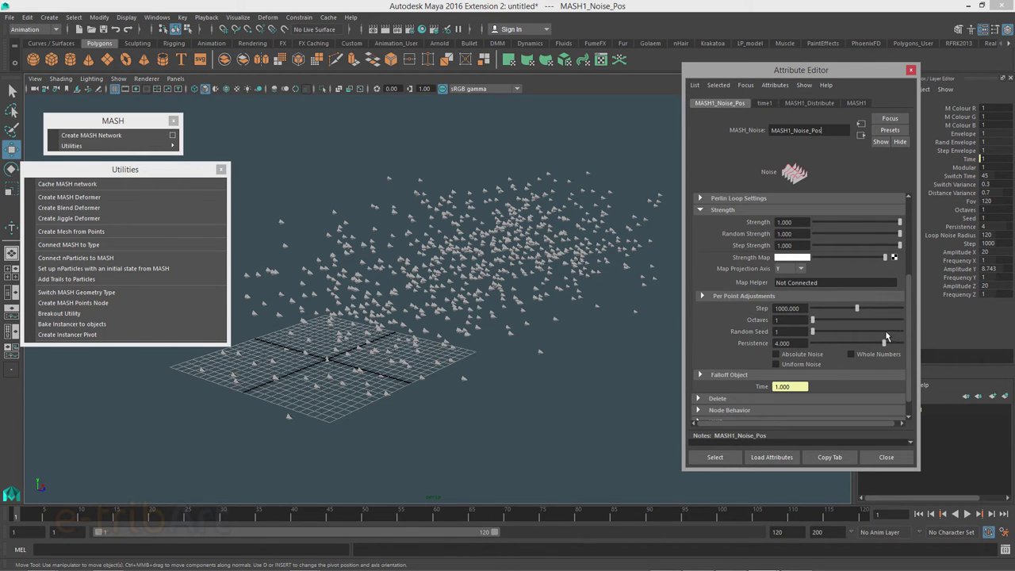
- Create a new falloff object, Falloff_MASH1_Noise_Pos, for the position noise
{"action": "left_click", "coordinate": [700, 374]}
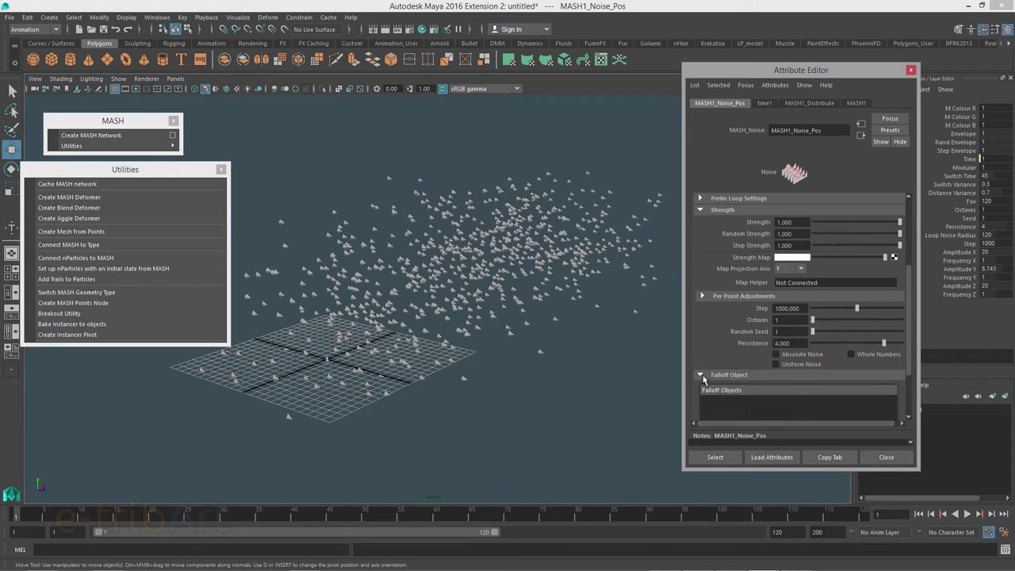
{"action": "scroll", "coordinate": [864, 389], "scroll_direction": "down", "scroll_amount": 2}
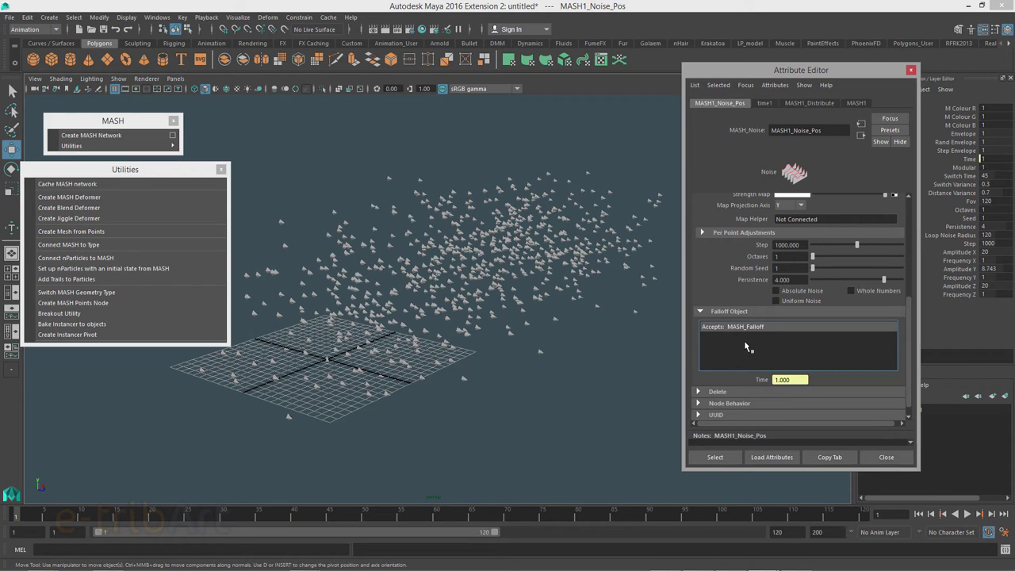
{"action": "right_click", "coordinate": [741, 342]}
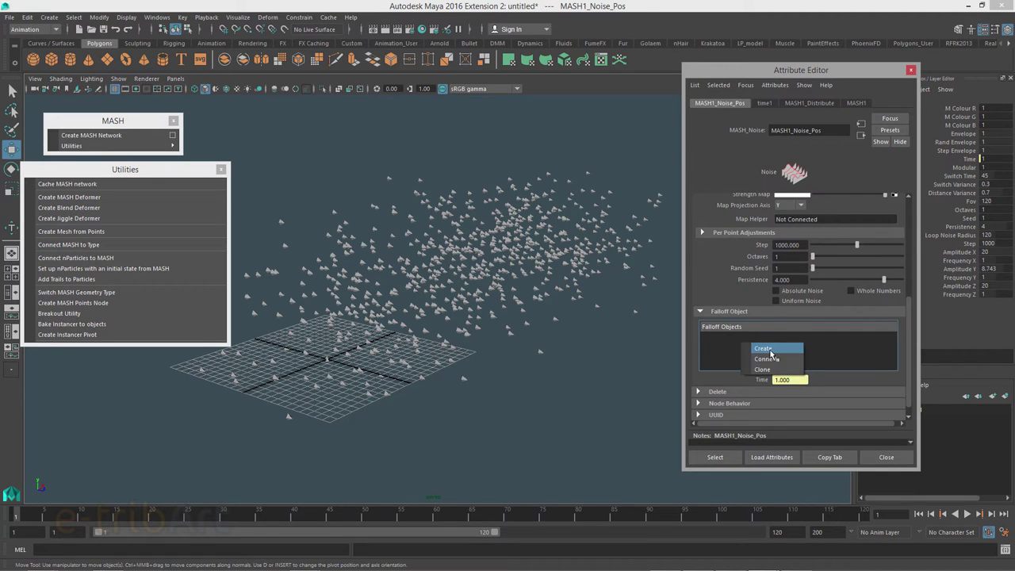
{"action": "left_click", "coordinate": [763, 349]}
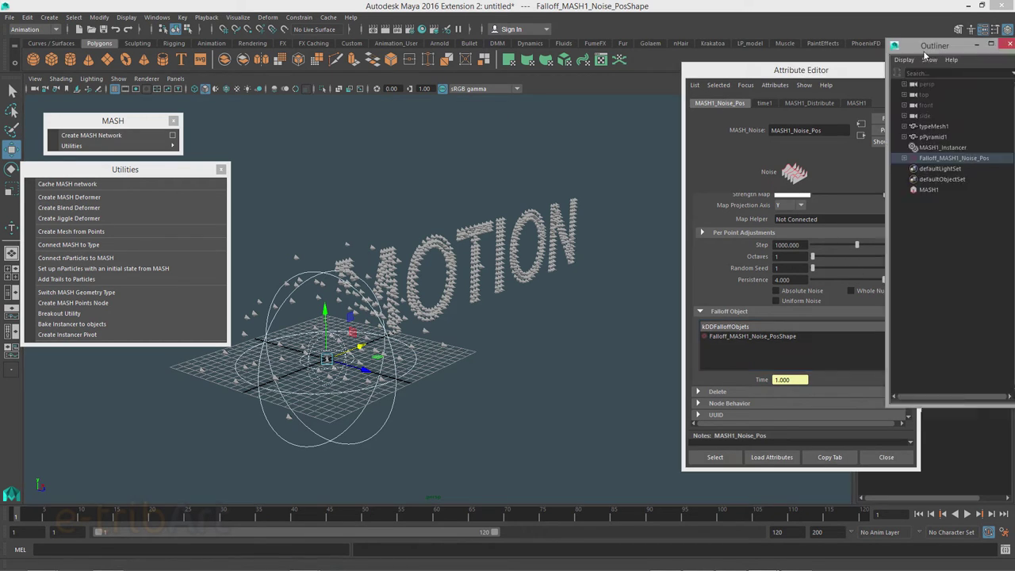
- Move the falloff sphere along X and select its transform node
{"action": "left_click_drag", "start_coordinate": [975, 64], "coordinate": [713, 60]}
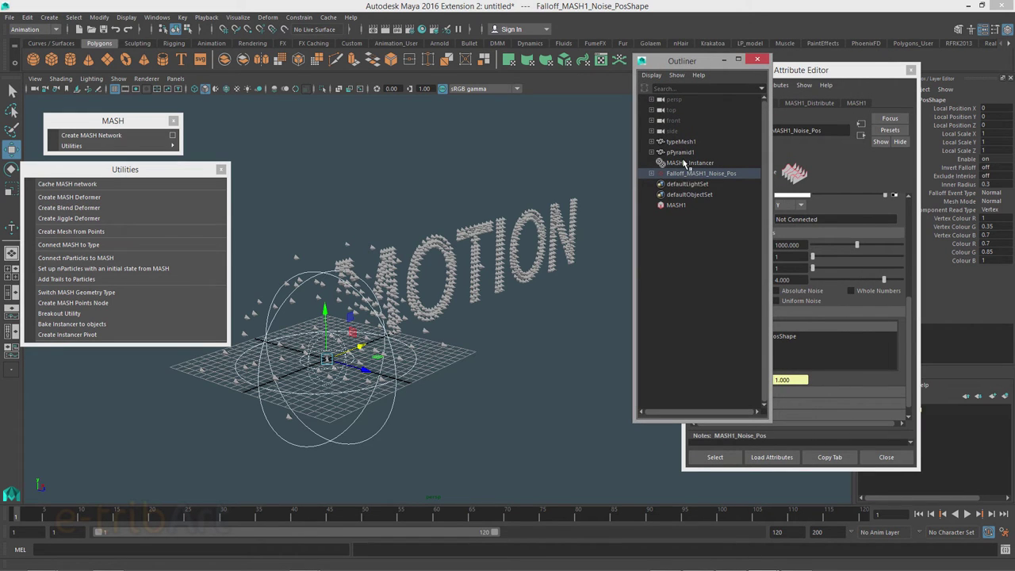
{"action": "left_click_drag", "start_coordinate": [684, 62], "coordinate": [739, 61]}
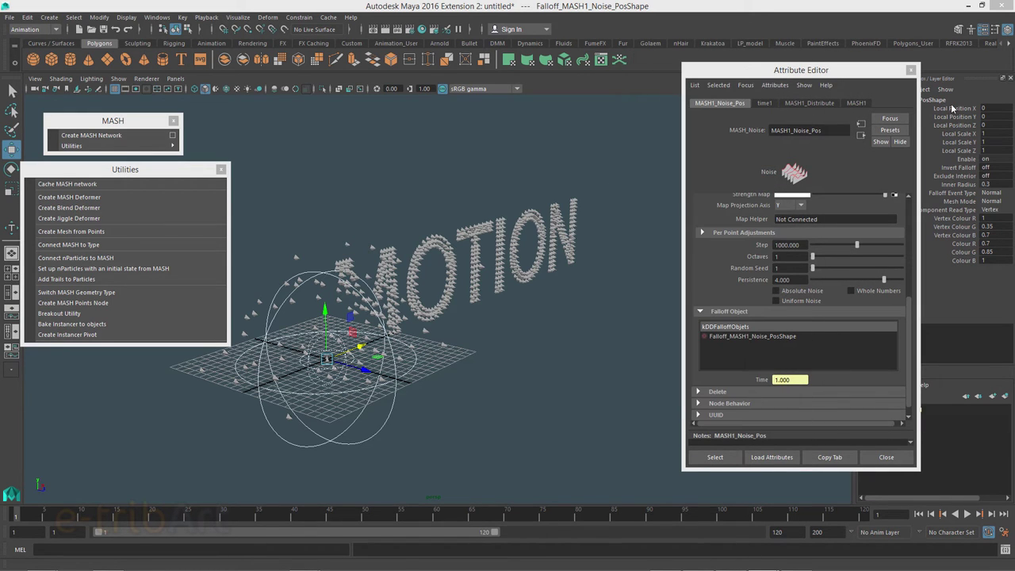
{"action": "left_click_drag", "start_coordinate": [373, 318], "coordinate": [302, 327], "text": "alt"}
{"action": "mouse_move", "coordinate": [363, 333]}
{"action": "left_mouse_down"}
{"action": "mouse_move", "coordinate": [642, 322]}
{"action": "mouse_move", "coordinate": [551, 325]}
{"action": "mouse_move", "coordinate": [523, 321]}
{"action": "mouse_move", "coordinate": [616, 319]}
{"action": "mouse_move", "coordinate": [371, 304]}
{"action": "mouse_move", "coordinate": [485, 349]}
{"action": "left_mouse_up"}
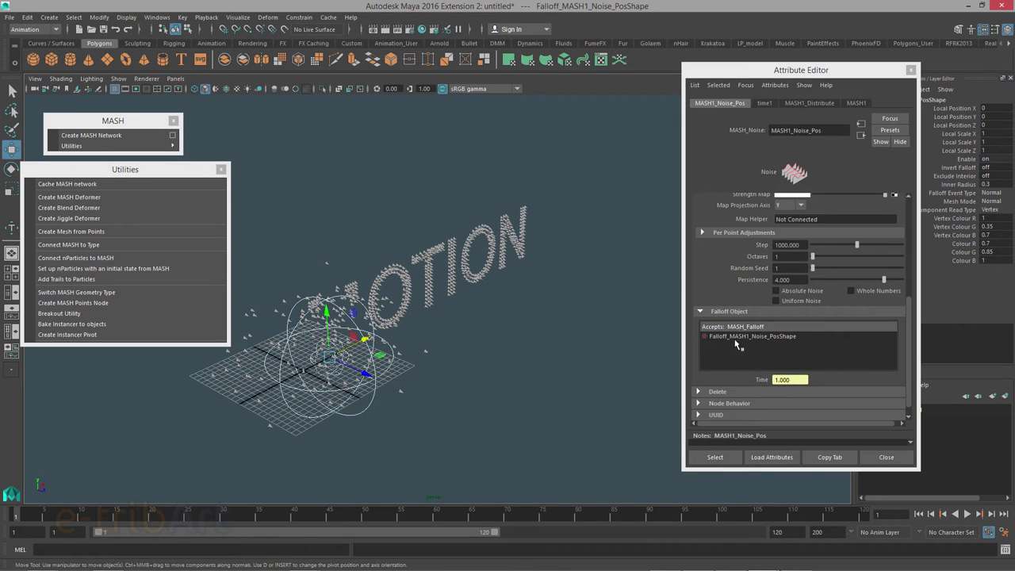
{"action": "left_click", "coordinate": [908, 238]}
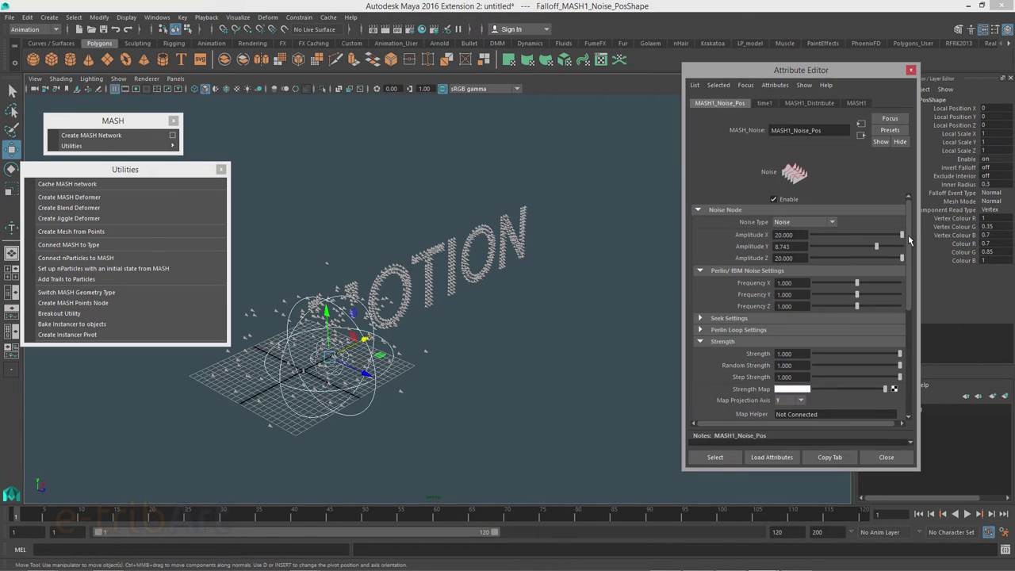
{"action": "left_click_drag", "start_coordinate": [909, 240], "coordinate": [909, 245]}
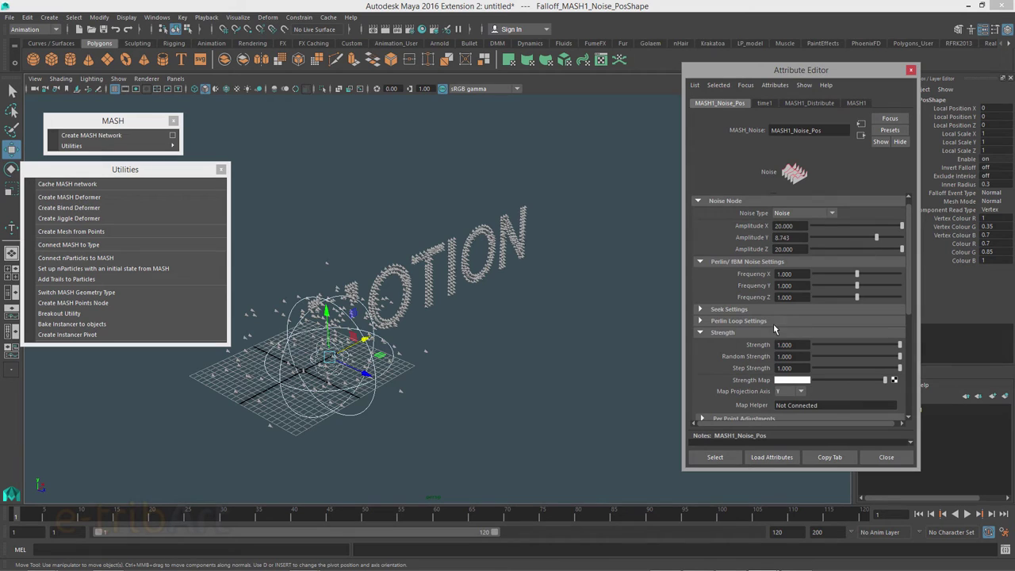
{"action": "scroll", "coordinate": [757, 339], "scroll_direction": "down", "scroll_amount": 3}
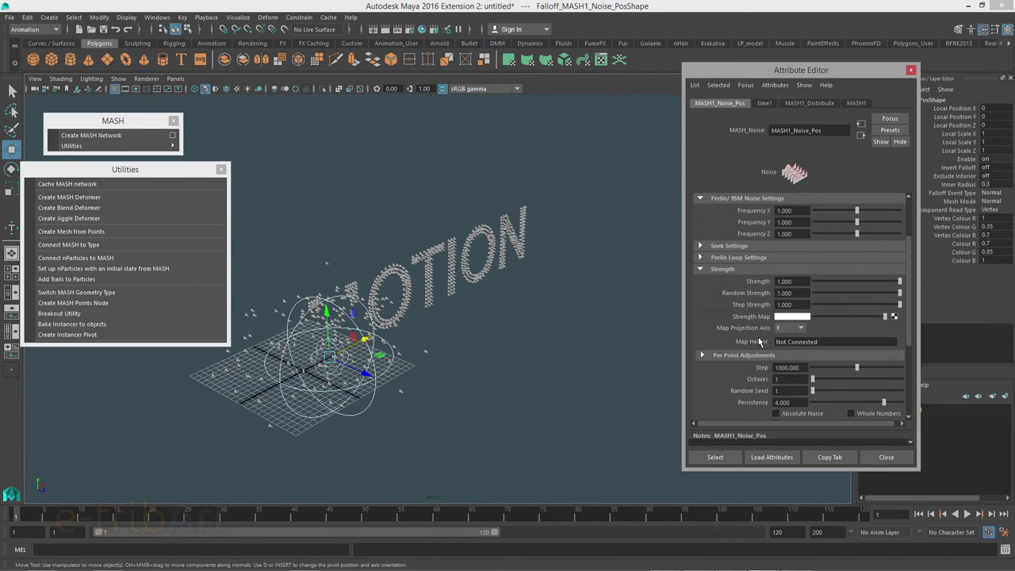
{"action": "scroll", "coordinate": [758, 339], "scroll_direction": "up", "scroll_amount": 3}
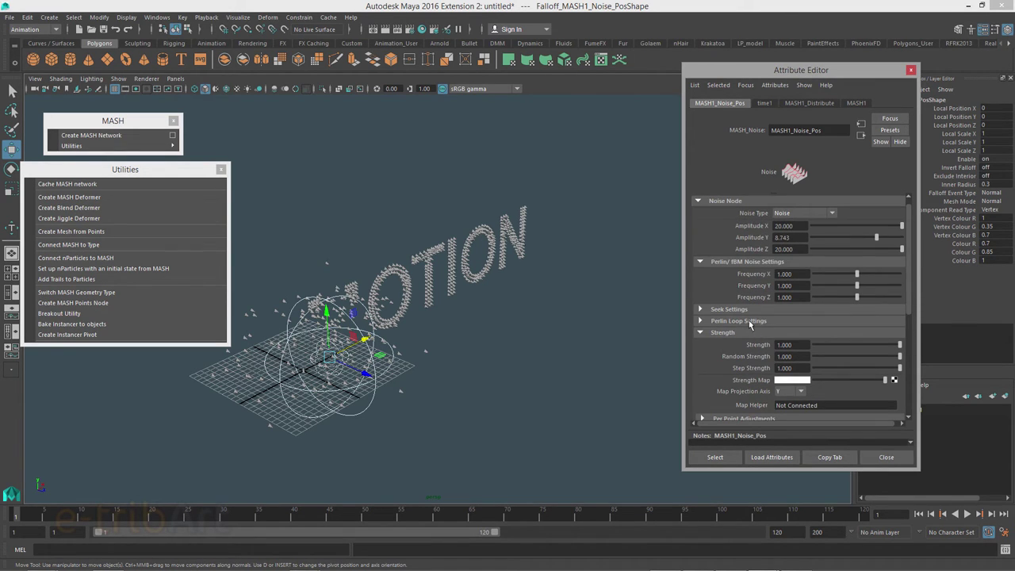
{"action": "key", "text": "Up"}
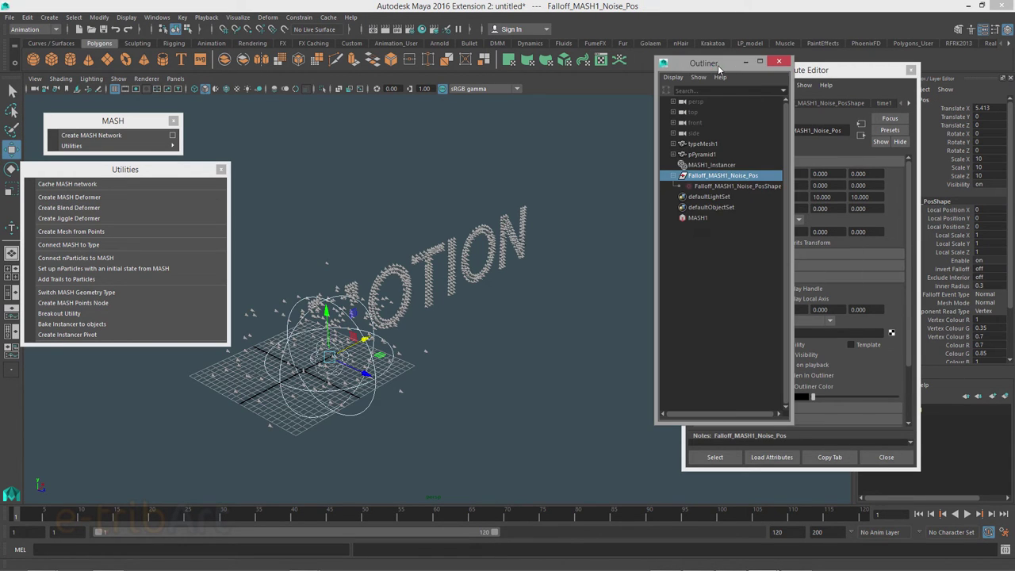
- Select Falloff_MASH1_Noise_PosShape and change its Falloff Shape to Cube
{"action": "left_click", "coordinate": [673, 175]}
{"action": "left_click", "coordinate": [707, 187]}
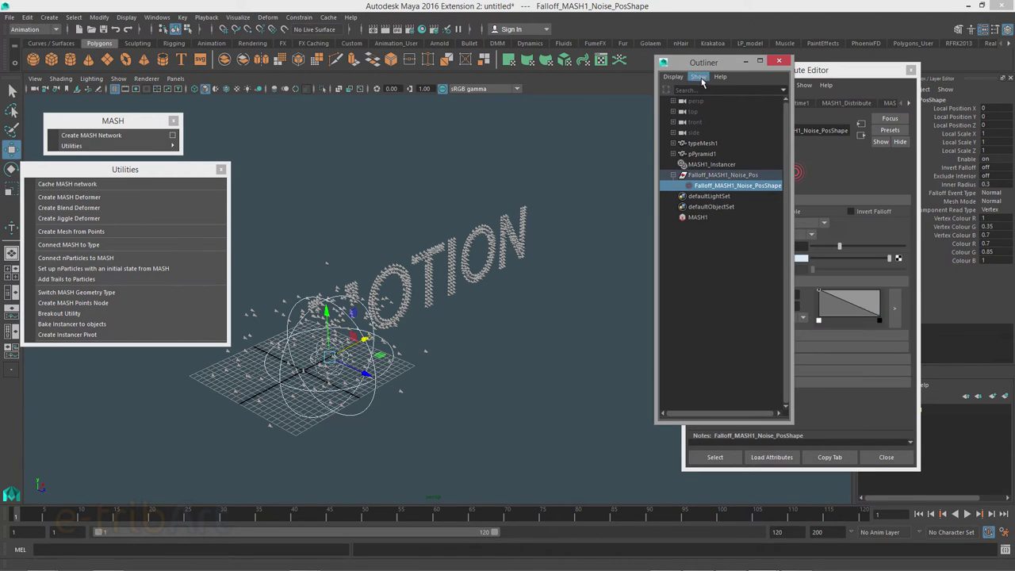
{"action": "left_click_drag", "start_coordinate": [702, 65], "coordinate": [578, 55]}
{"action": "left_click", "coordinate": [795, 225]}
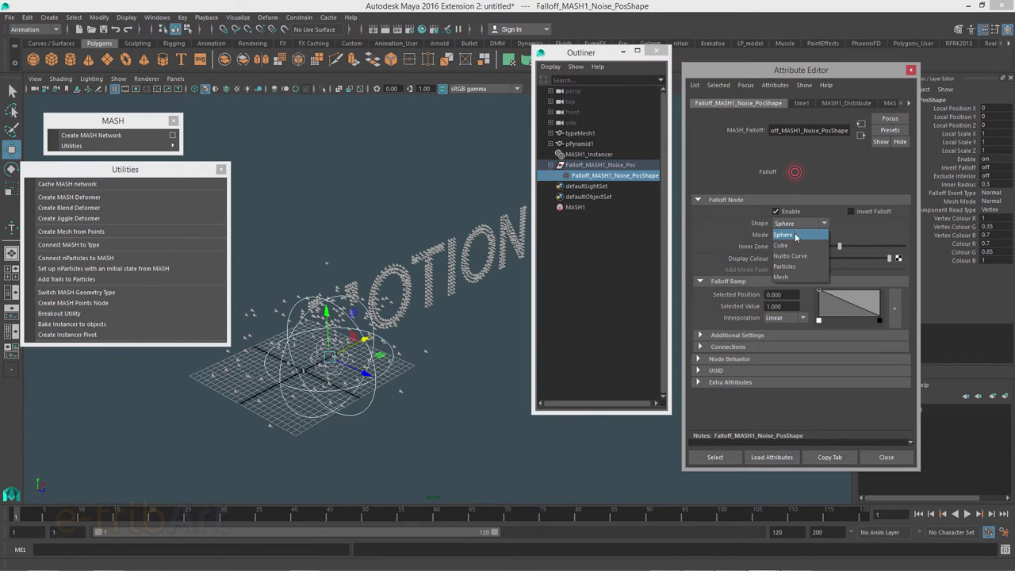
{"action": "left_click", "coordinate": [790, 246]}
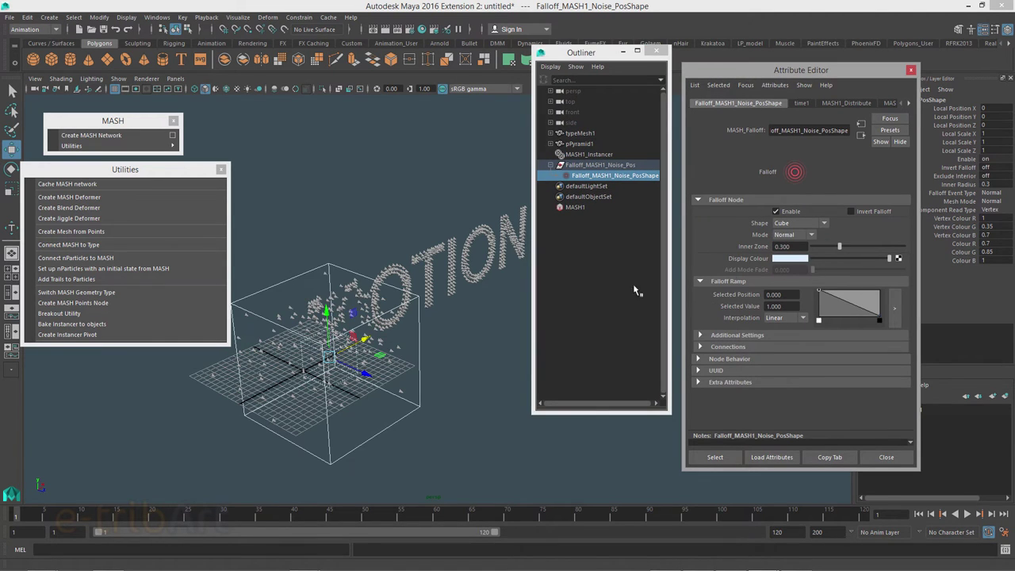
- Stretch the falloff cube into a long, taller box and raise it upward
{"action": "left_click_drag", "start_coordinate": [409, 349], "coordinate": [315, 379], "text": "alt"}
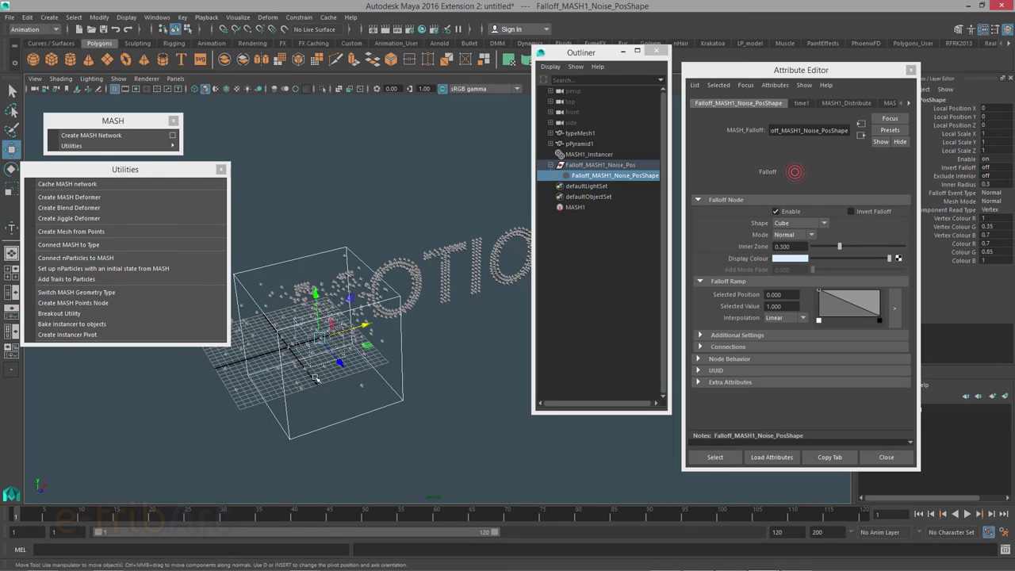
{"action": "key", "text": "r"}
{"action": "left_click_drag", "start_coordinate": [363, 326], "coordinate": [519, 281]}
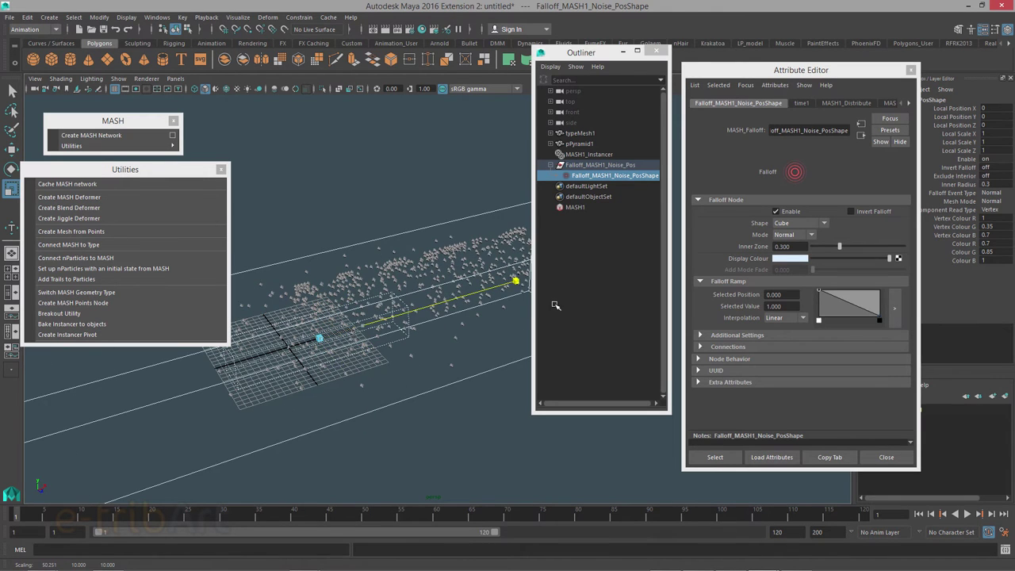
{"action": "left_click_drag", "start_coordinate": [587, 52], "coordinate": [881, 159]}
{"action": "key", "text": "w"}
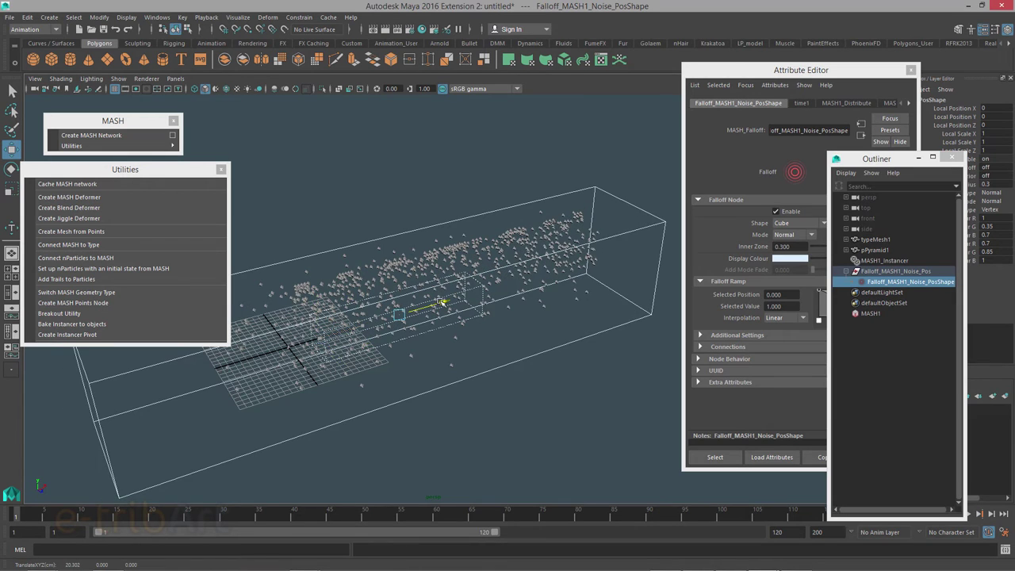
{"action": "mouse_move", "coordinate": [443, 305]}
{"action": "left_mouse_down", "text": "alt"}
{"action": "mouse_move", "coordinate": [503, 385]}
{"action": "mouse_move", "coordinate": [453, 392]}
{"action": "left_mouse_up", "text": "alt"}
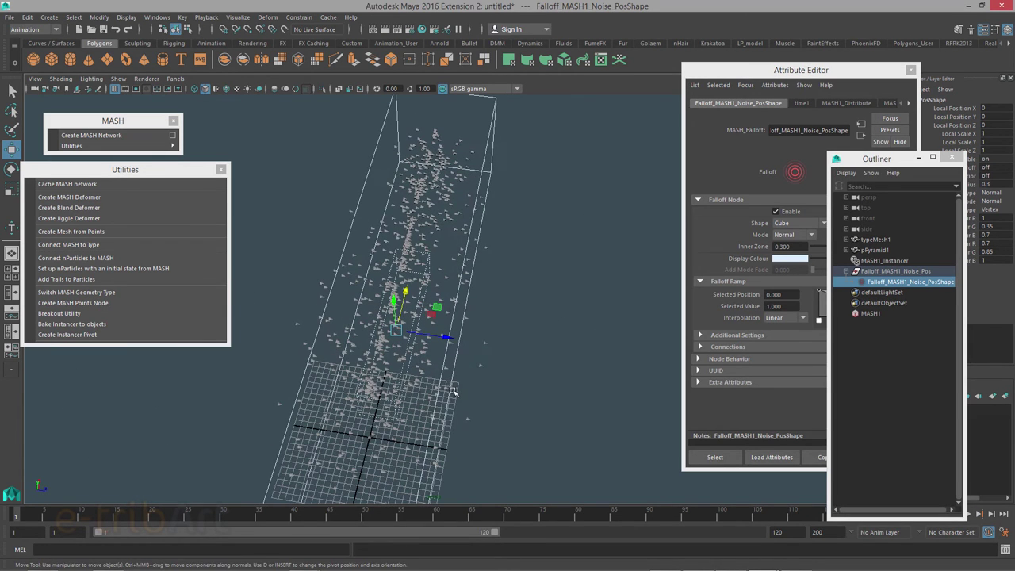
{"action": "key", "text": "r"}
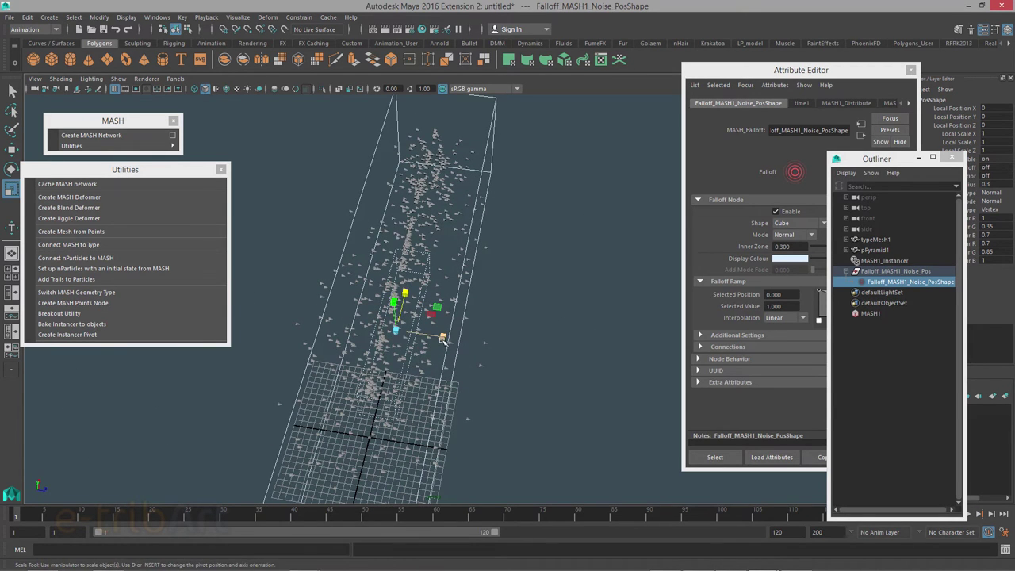
{"action": "left_click_drag", "start_coordinate": [442, 338], "coordinate": [367, 333], "text": "alt"}
{"action": "left_click_drag", "start_coordinate": [420, 276], "coordinate": [424, 356]}
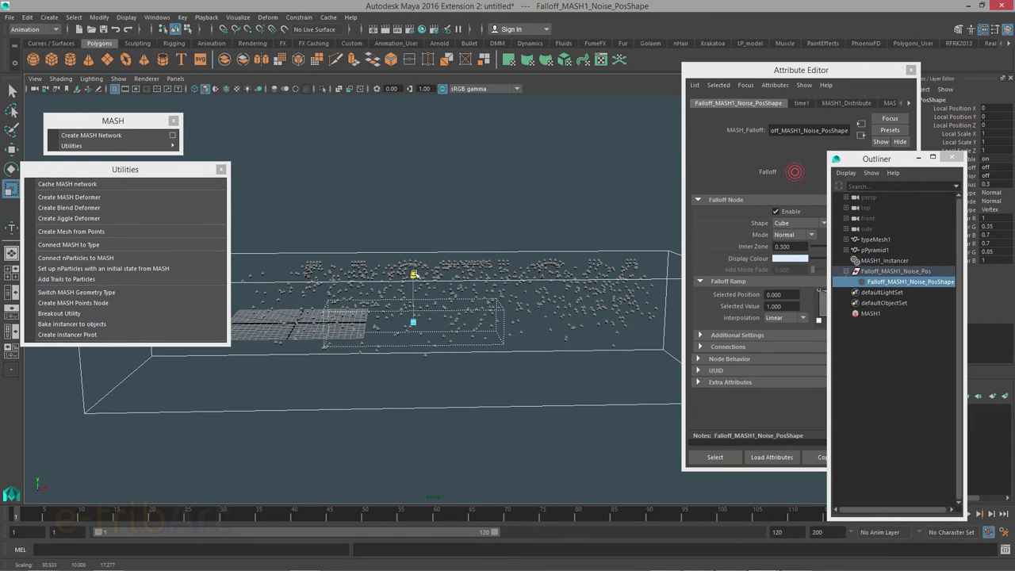
{"action": "key", "text": "w"}
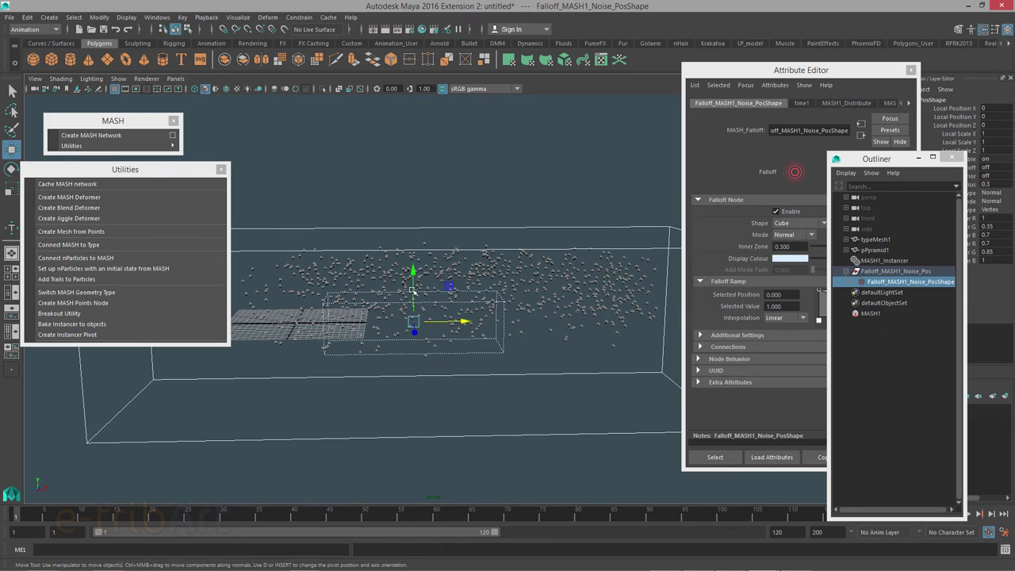
{"action": "mouse_move", "coordinate": [413, 272]}
{"action": "left_mouse_down"}
{"action": "mouse_move", "coordinate": [413, 235]}
{"action": "mouse_move", "coordinate": [434, 349]}
{"action": "mouse_move", "coordinate": [465, 364]}
{"action": "left_mouse_up"}
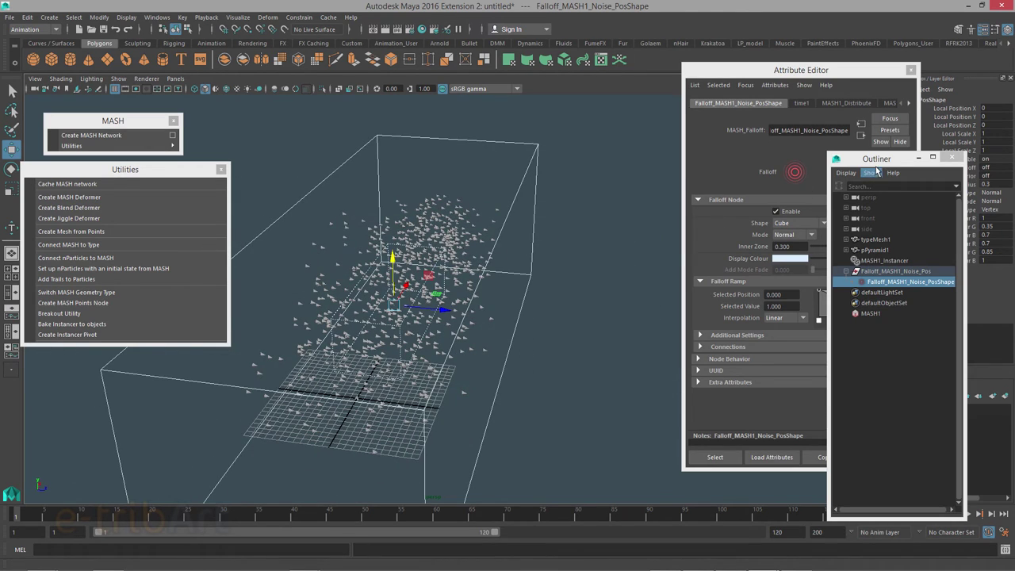
- Widen the falloff's Inner Zone to about 0.474
{"action": "mouse_move", "coordinate": [878, 161]}
{"action": "left_mouse_down"}
{"action": "mouse_move", "coordinate": [579, 69]}
{"action": "mouse_move", "coordinate": [585, 62]}
{"action": "left_mouse_up"}
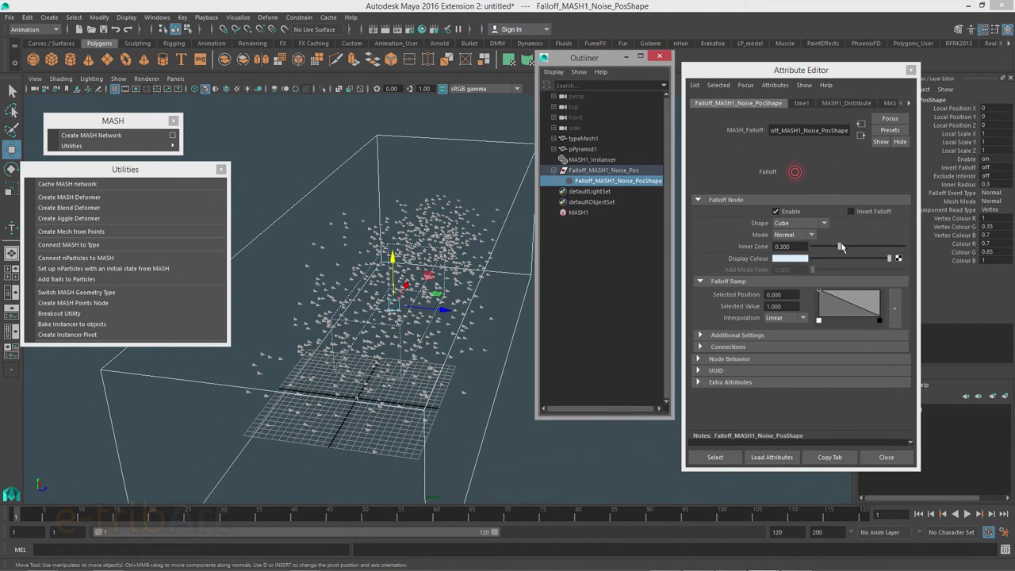
{"action": "left_click_drag", "start_coordinate": [840, 247], "coordinate": [856, 245]}
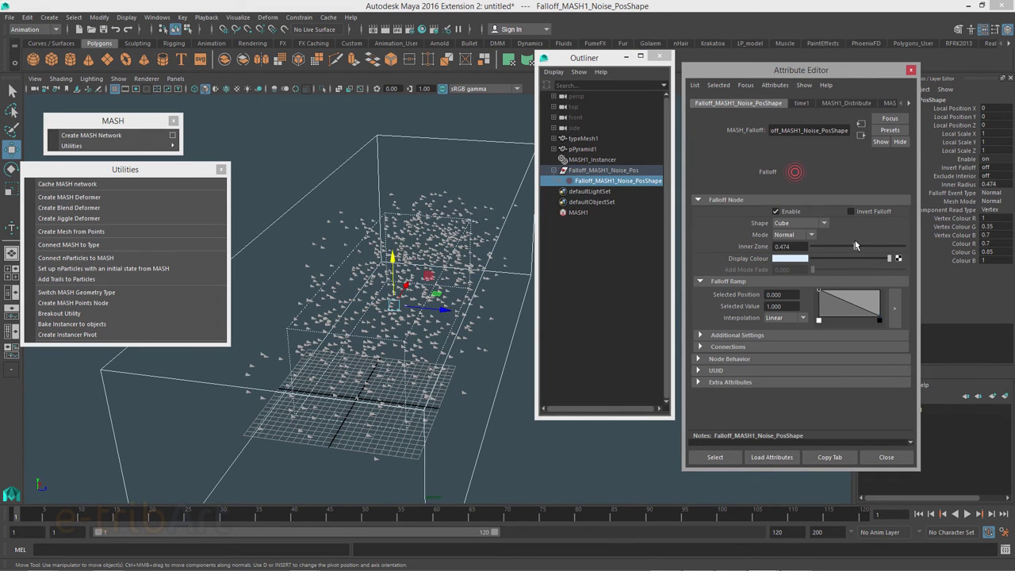
{"action": "left_click_drag", "start_coordinate": [571, 57], "coordinate": [705, 75]}
{"action": "left_click_drag", "start_coordinate": [412, 262], "coordinate": [360, 268], "text": "alt"}
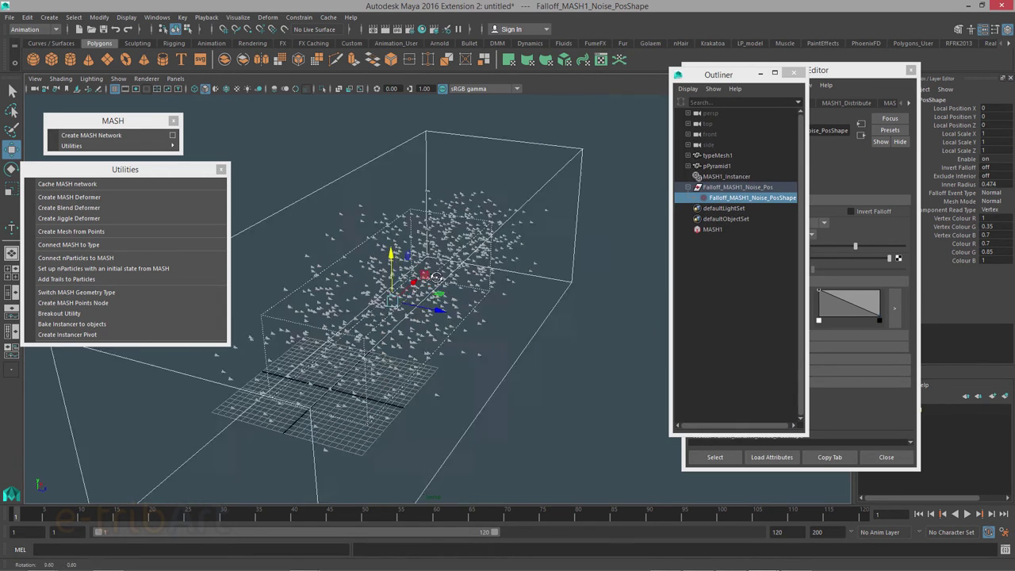
- Try flattening the falloff box around the MOTION points, then undo the size changes
{"action": "key", "text": "r"}
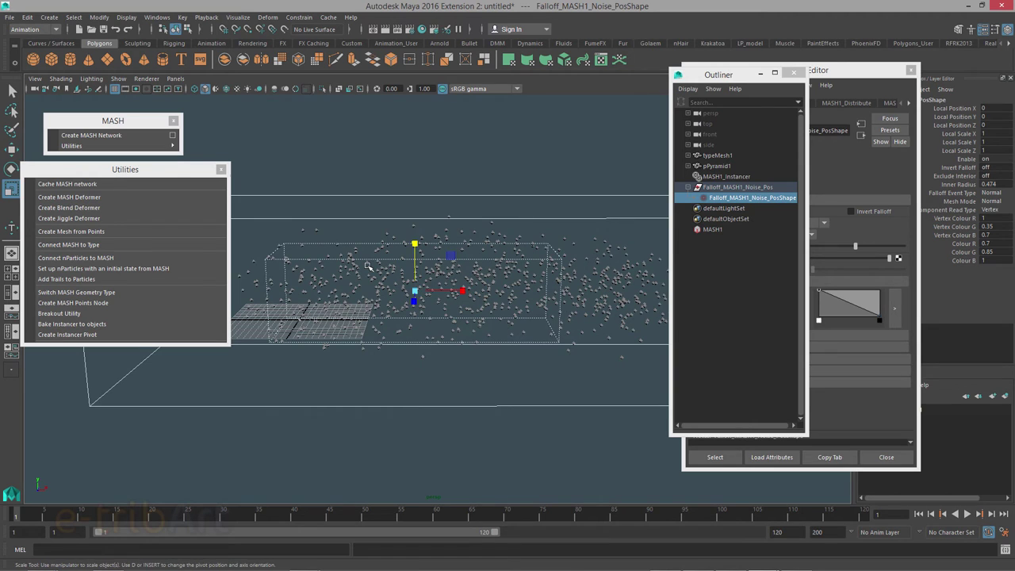
{"action": "left_click_drag", "start_coordinate": [394, 261], "coordinate": [442, 303], "text": "alt"}
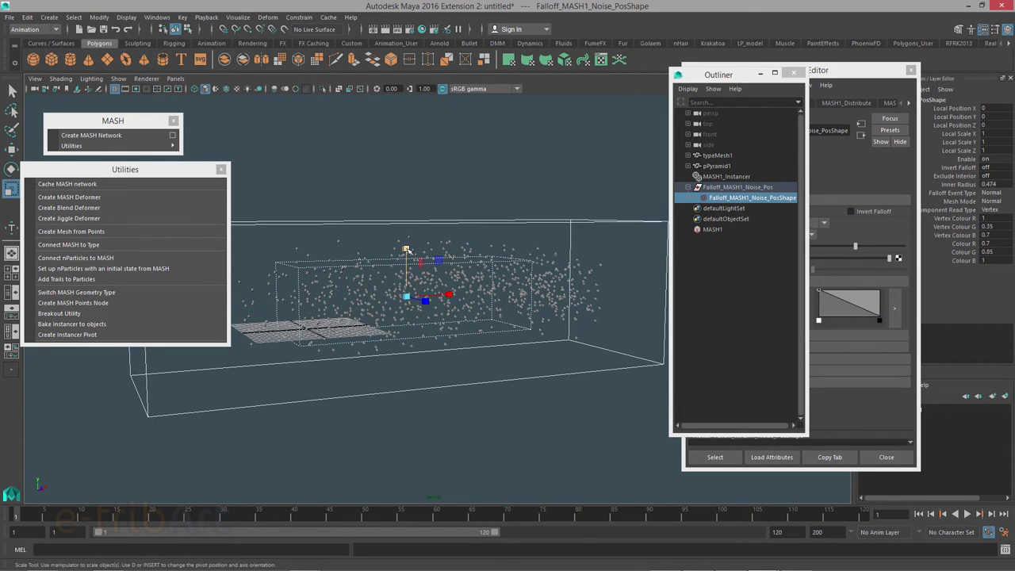
{"action": "left_click_drag", "start_coordinate": [406, 250], "coordinate": [405, 297]}
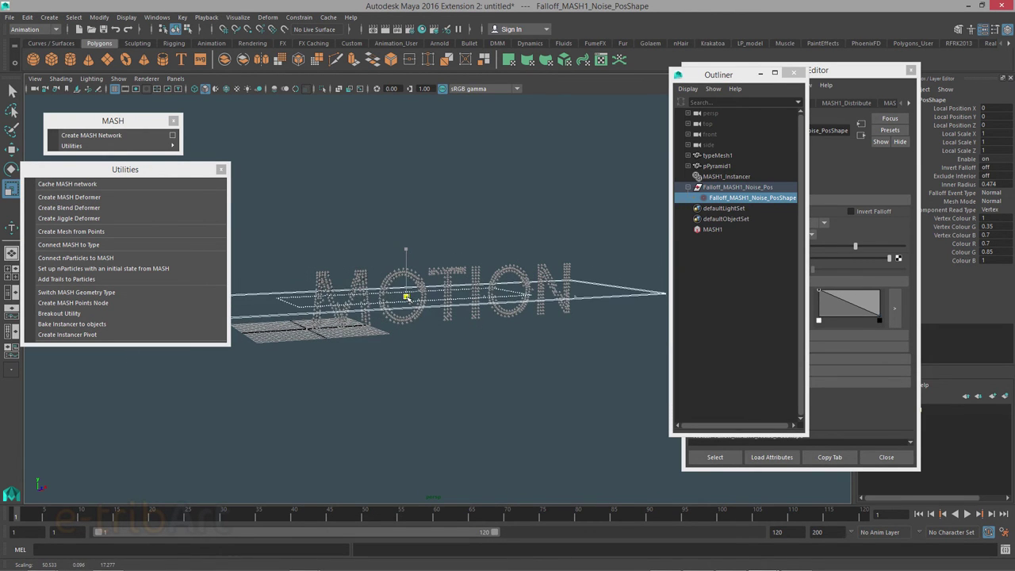
{"action": "left_click_drag", "start_coordinate": [406, 298], "coordinate": [417, 306]}
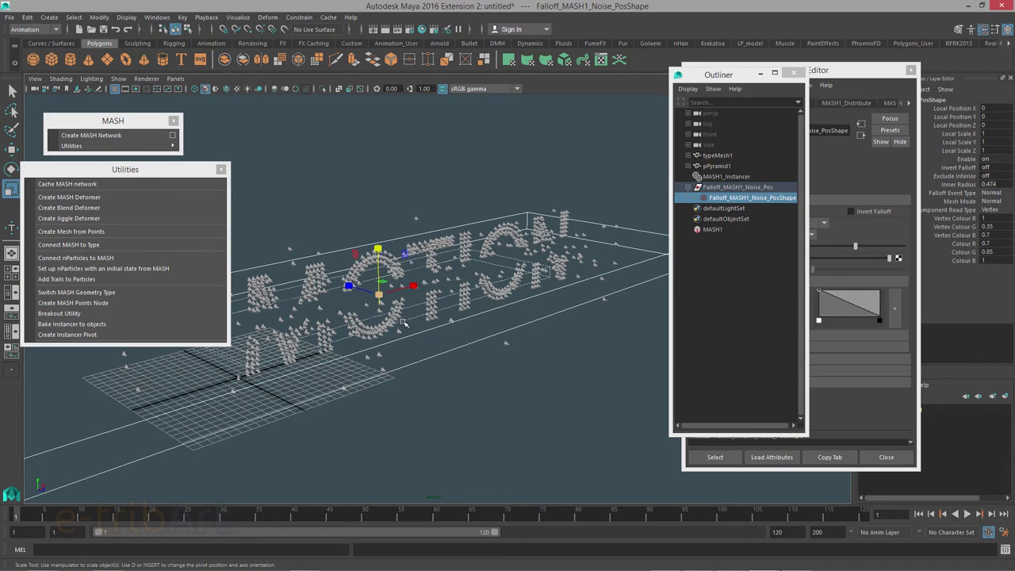
{"action": "left_click_drag", "start_coordinate": [382, 250], "coordinate": [382, 298]}
{"action": "mouse_move", "coordinate": [381, 332]}
{"action": "left_mouse_down", "text": "alt"}
{"action": "mouse_move", "coordinate": [399, 273]}
{"action": "mouse_move", "coordinate": [387, 148]}
{"action": "left_mouse_up", "text": "alt"}
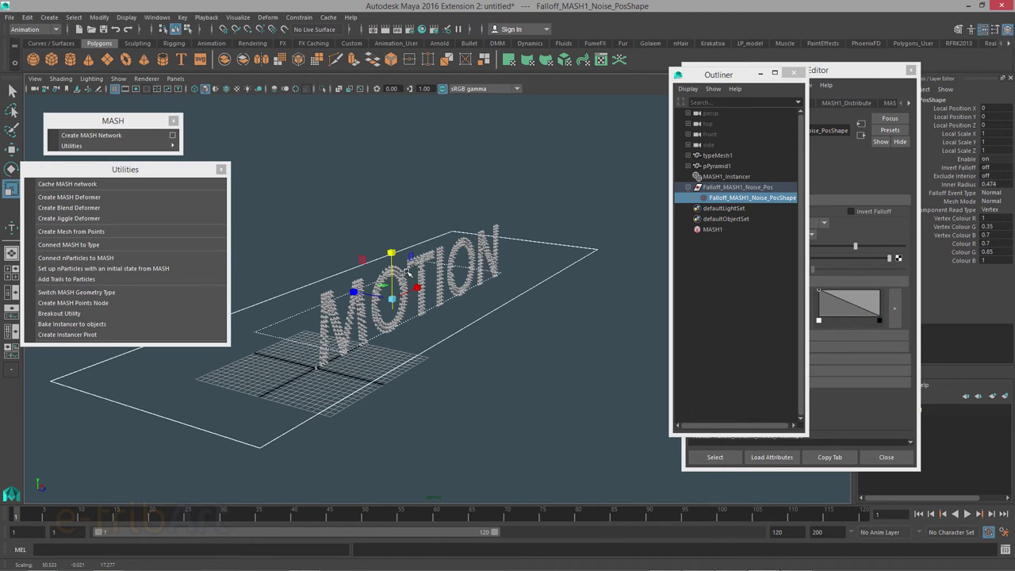
{"action": "key", "text": "ctrl+z"}
{"action": "key", "text": "ctrl+z"}
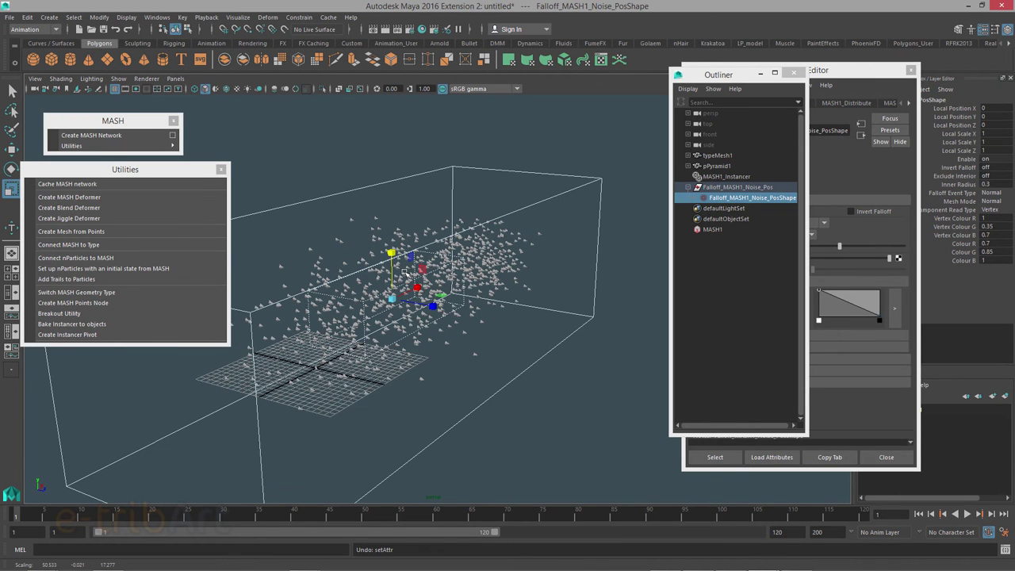
{"action": "mouse_move", "coordinate": [405, 273]}
{"action": "left_mouse_down", "text": "alt"}
{"action": "mouse_move", "coordinate": [429, 312]}
{"action": "mouse_move", "coordinate": [424, 305]}
{"action": "left_mouse_up", "text": "alt"}
{"action": "left_click_drag", "start_coordinate": [736, 75], "coordinate": [655, 66]}
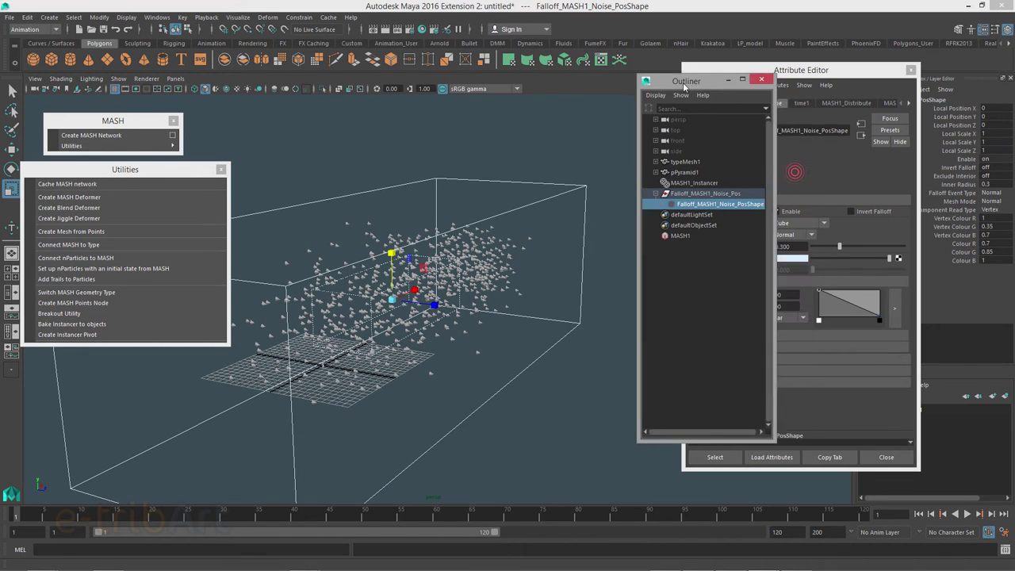
{"action": "left_click_drag", "start_coordinate": [446, 378], "coordinate": [412, 351], "text": "alt"}
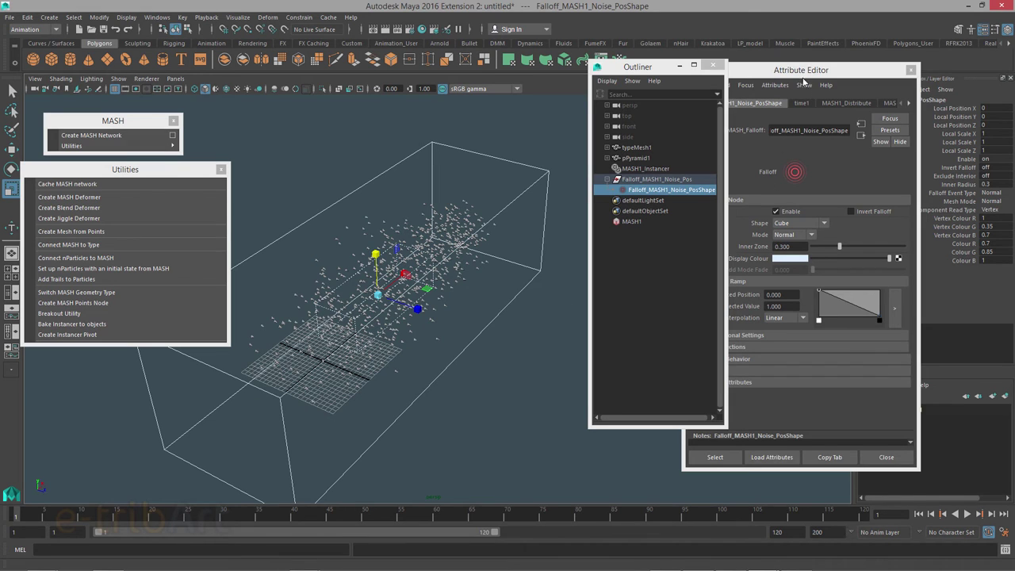
{"action": "left_click_drag", "start_coordinate": [801, 71], "coordinate": [849, 69]}
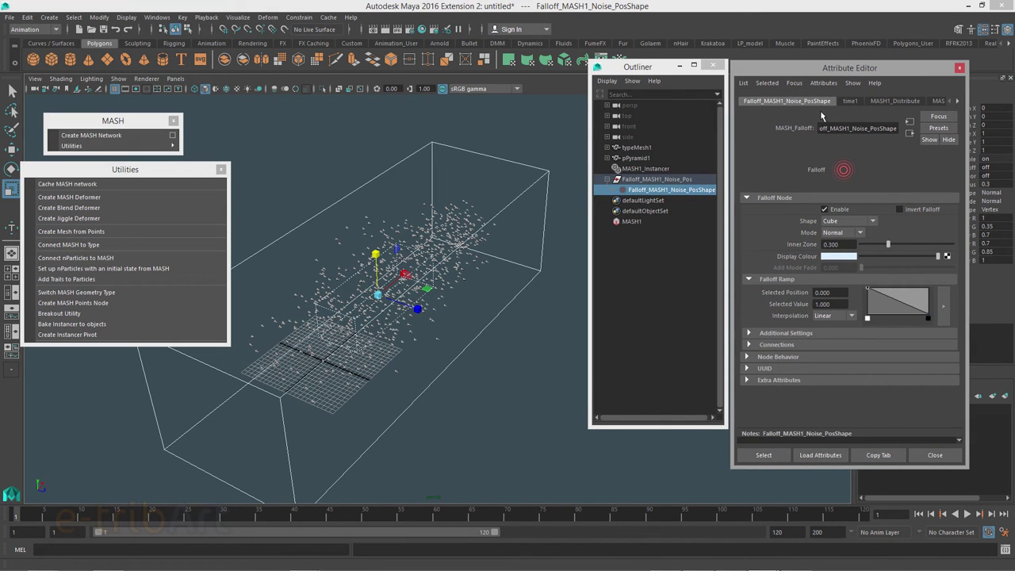
- Add an Orient node to MASH1 and open its Aim at Target options' Target connect choices
{"action": "left_click", "coordinate": [958, 100]}
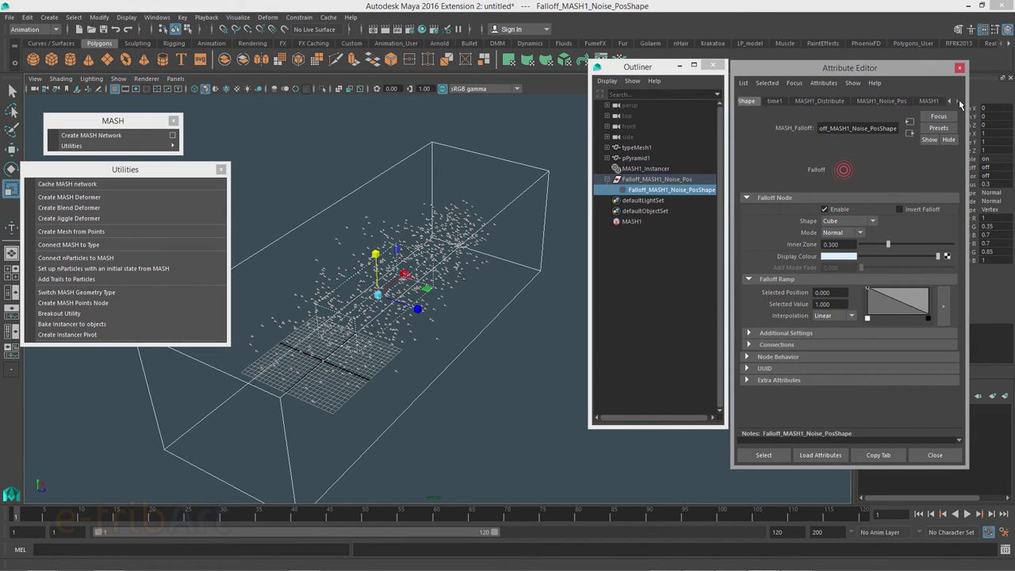
{"action": "left_click", "coordinate": [928, 100]}
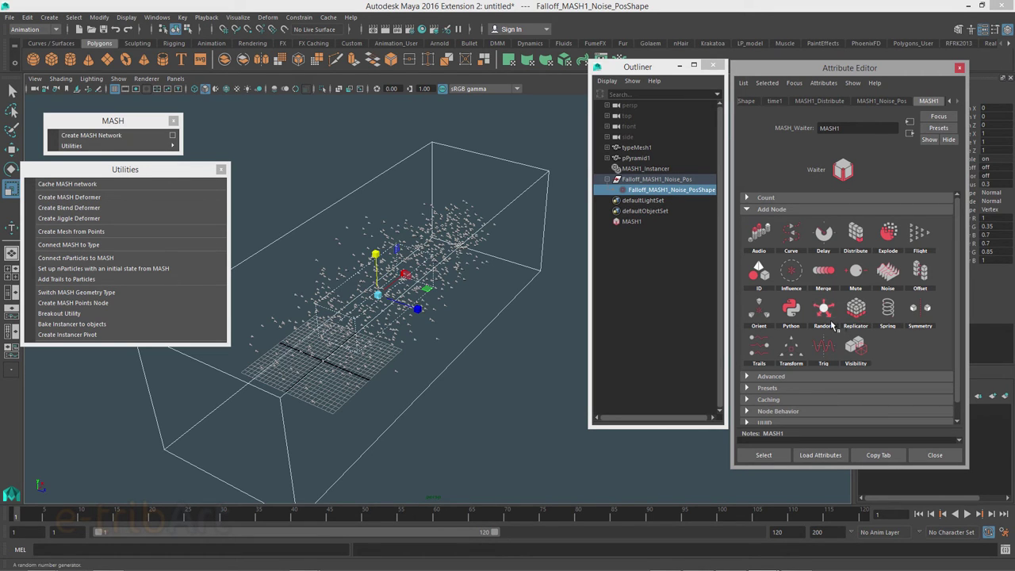
{"action": "left_click", "coordinate": [758, 314]}
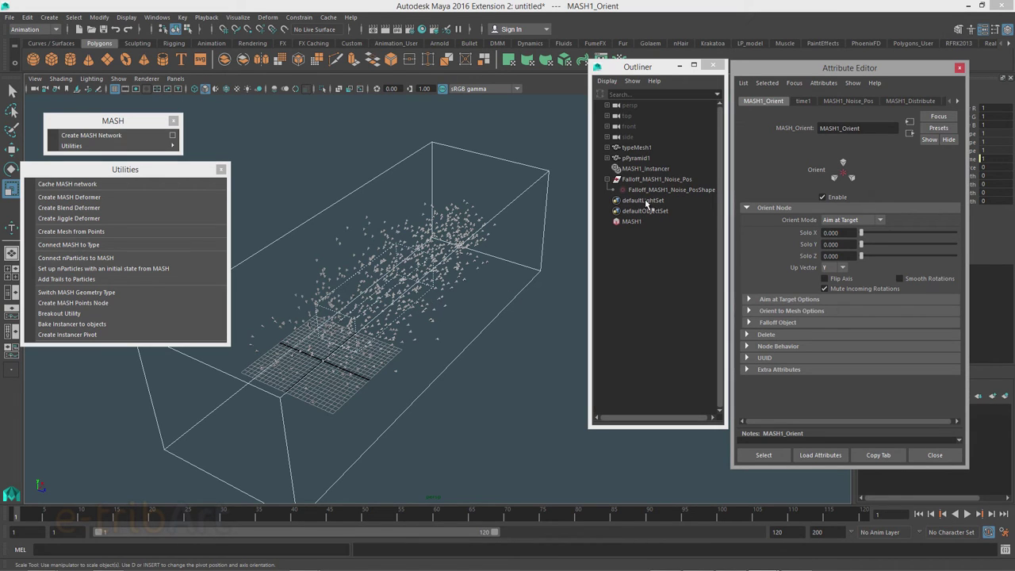
{"action": "mouse_move", "coordinate": [470, 341]}
{"action": "left_mouse_down", "text": "alt"}
{"action": "mouse_move", "coordinate": [464, 317]}
{"action": "mouse_move", "coordinate": [409, 337]}
{"action": "mouse_move", "coordinate": [441, 341]}
{"action": "left_mouse_up", "text": "alt"}
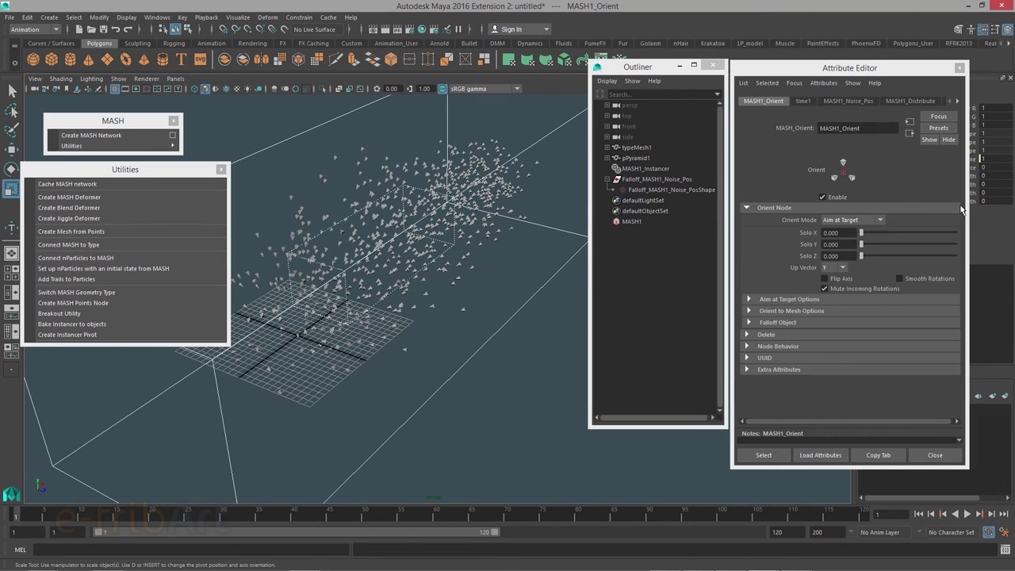
{"action": "left_click", "coordinate": [774, 299]}
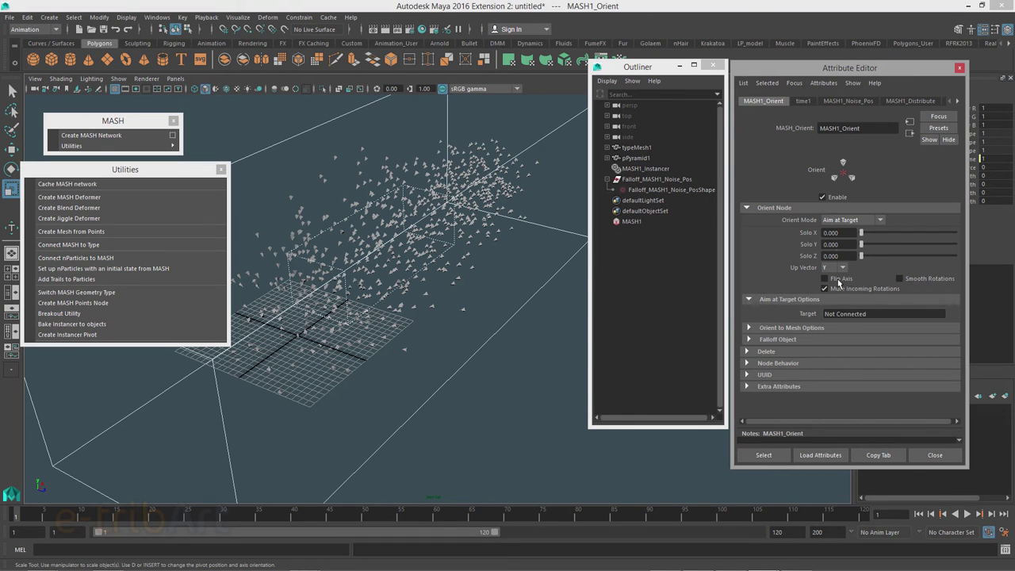
{"action": "right_click", "coordinate": [841, 316]}
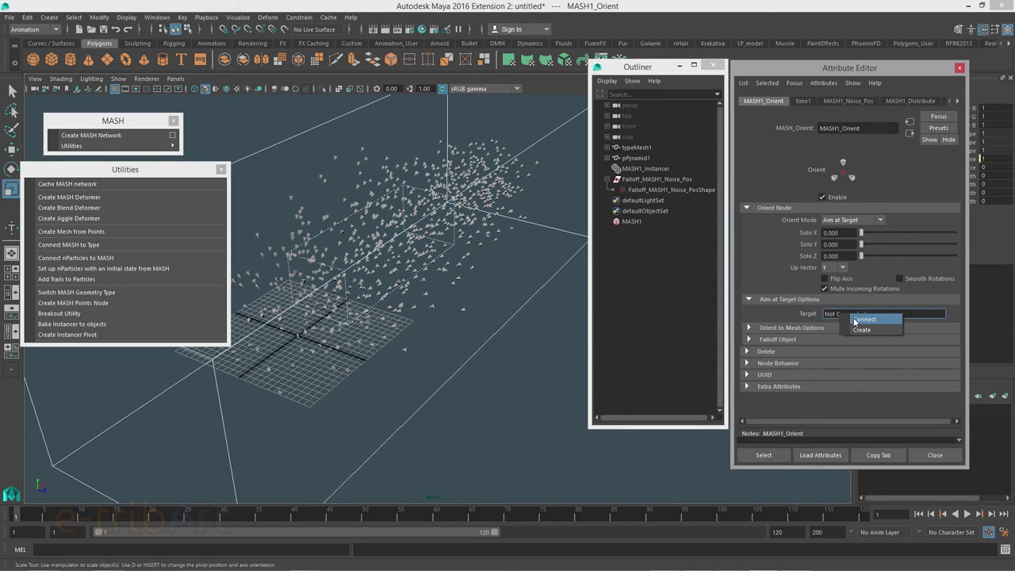
- Create the MASH1_Orient_loc target locator and move it to Z 38.075, X 20.652
{"action": "left_click", "coordinate": [861, 329]}
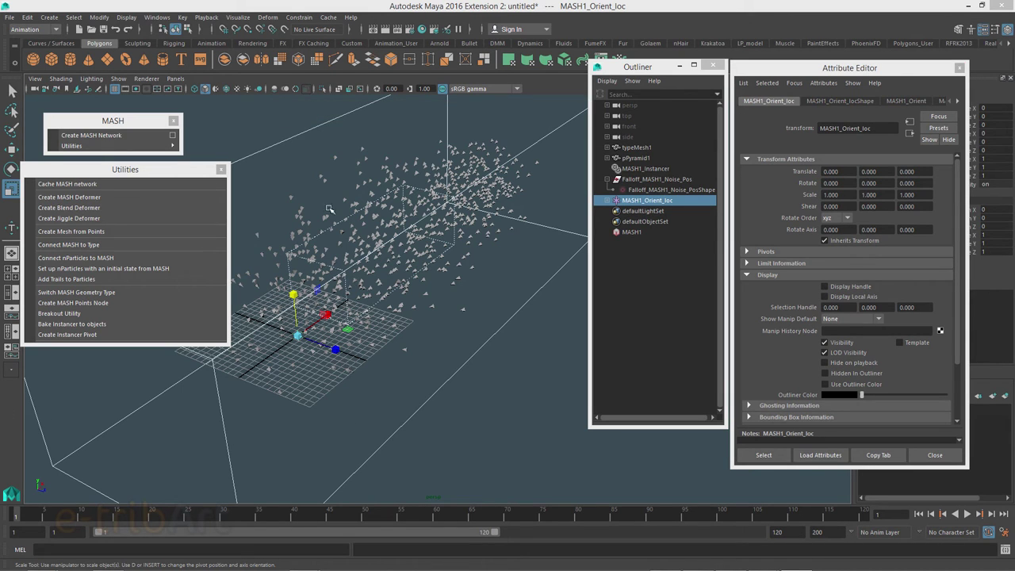
{"action": "left_click", "coordinate": [651, 204]}
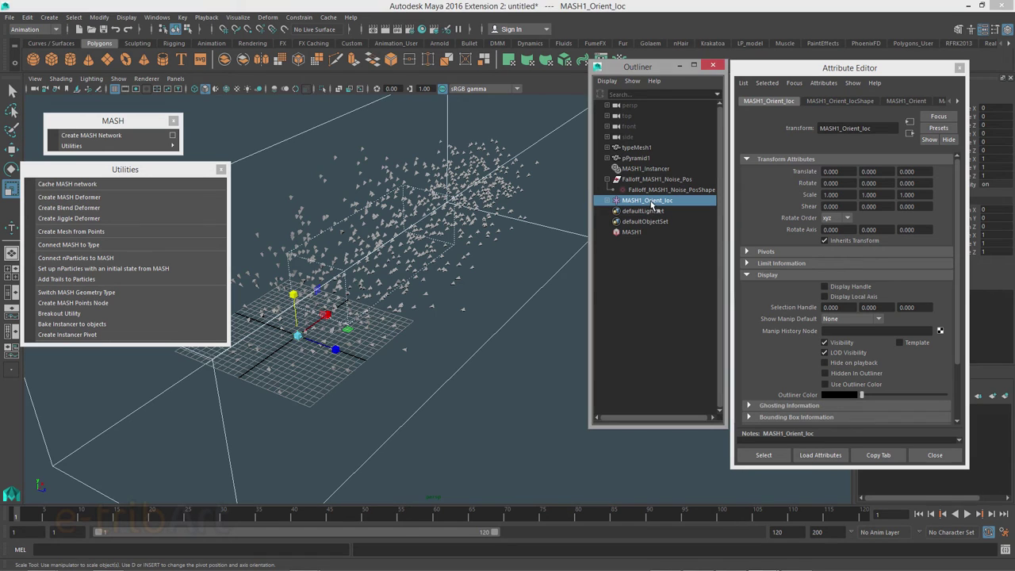
{"action": "key", "text": "w"}
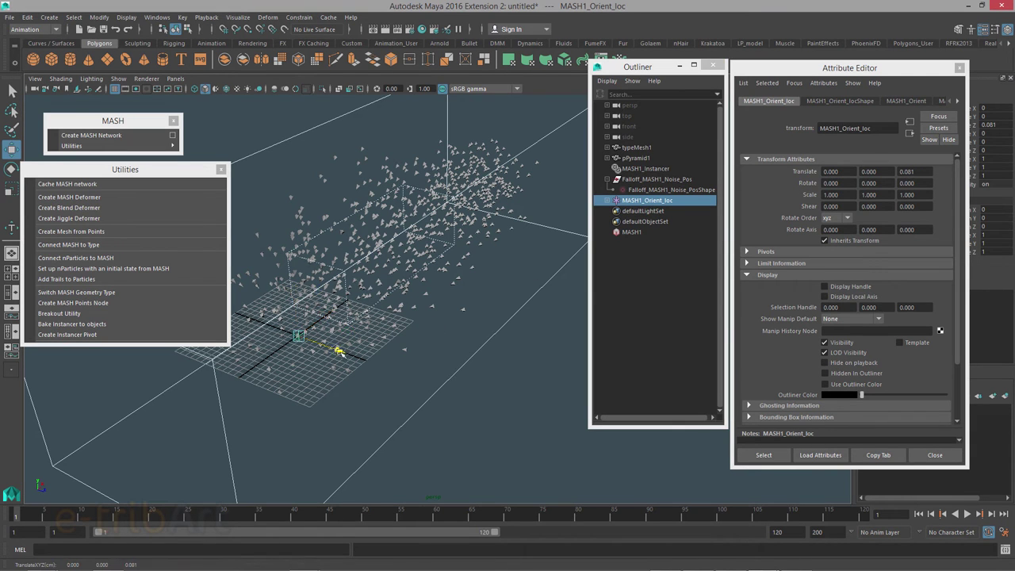
{"action": "left_click_drag", "start_coordinate": [337, 351], "coordinate": [559, 432]}
{"action": "mouse_move", "coordinate": [494, 416]}
{"action": "left_mouse_down", "text": "alt"}
{"action": "mouse_move", "coordinate": [462, 416]}
{"action": "mouse_move", "coordinate": [387, 377]}
{"action": "mouse_move", "coordinate": [539, 372]}
{"action": "left_mouse_up", "text": "alt"}
{"action": "mouse_move", "coordinate": [390, 389]}
{"action": "left_mouse_down", "text": "alt"}
{"action": "mouse_move", "coordinate": [412, 396]}
{"action": "mouse_move", "coordinate": [430, 392]}
{"action": "mouse_move", "coordinate": [396, 380]}
{"action": "mouse_move", "coordinate": [440, 381]}
{"action": "left_mouse_up", "text": "alt"}
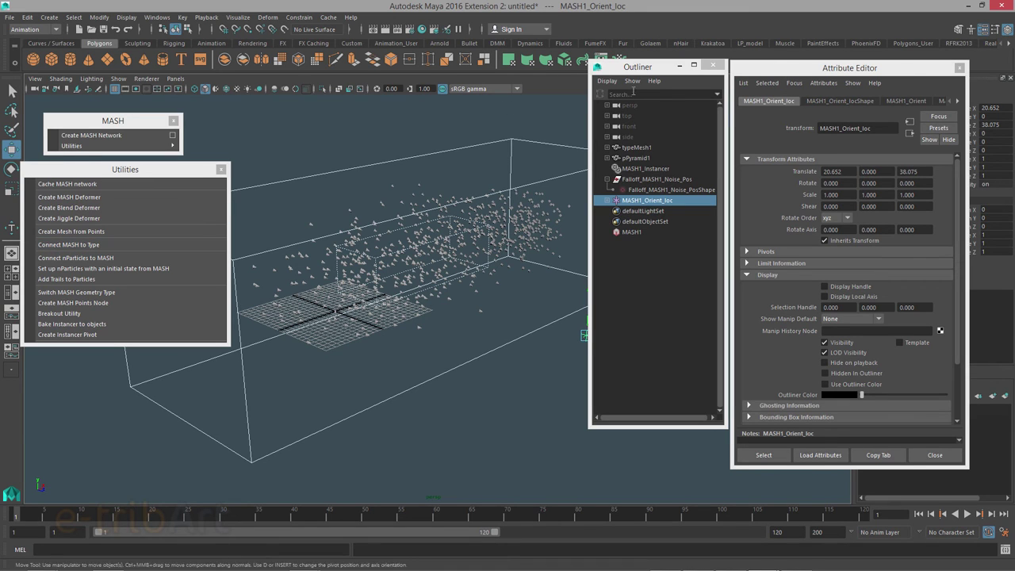
- Scale pPyramid1 to 1.333 to enlarge all pyramid instances
{"action": "left_click", "coordinate": [634, 158]}
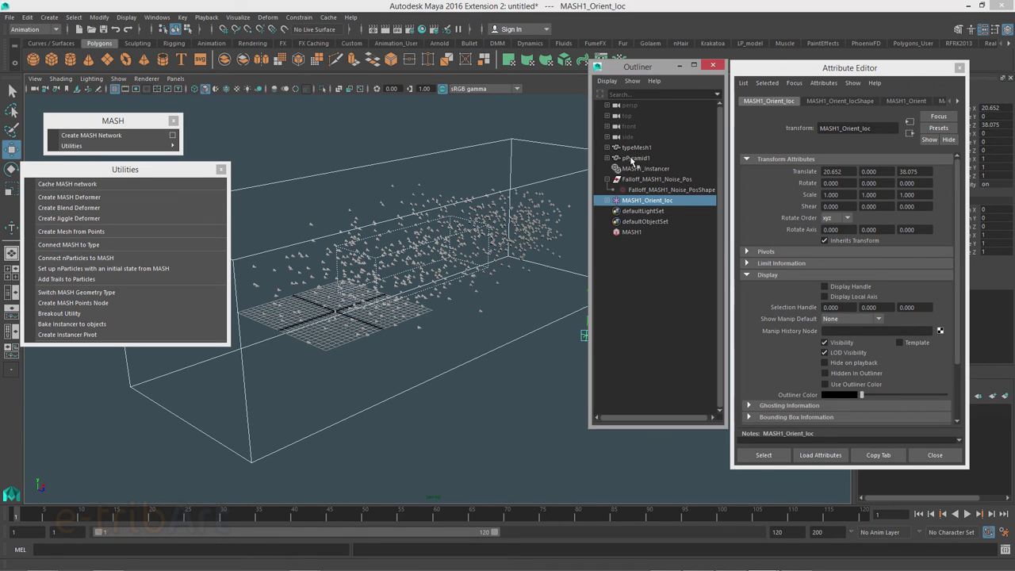
{"action": "key", "text": "r"}
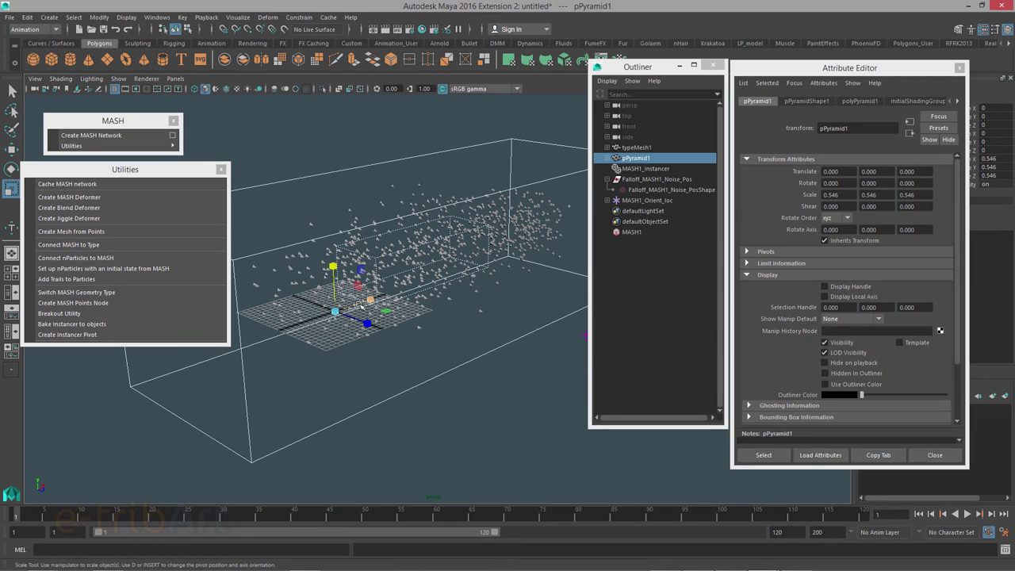
{"action": "left_click_drag", "start_coordinate": [335, 311], "coordinate": [362, 323]}
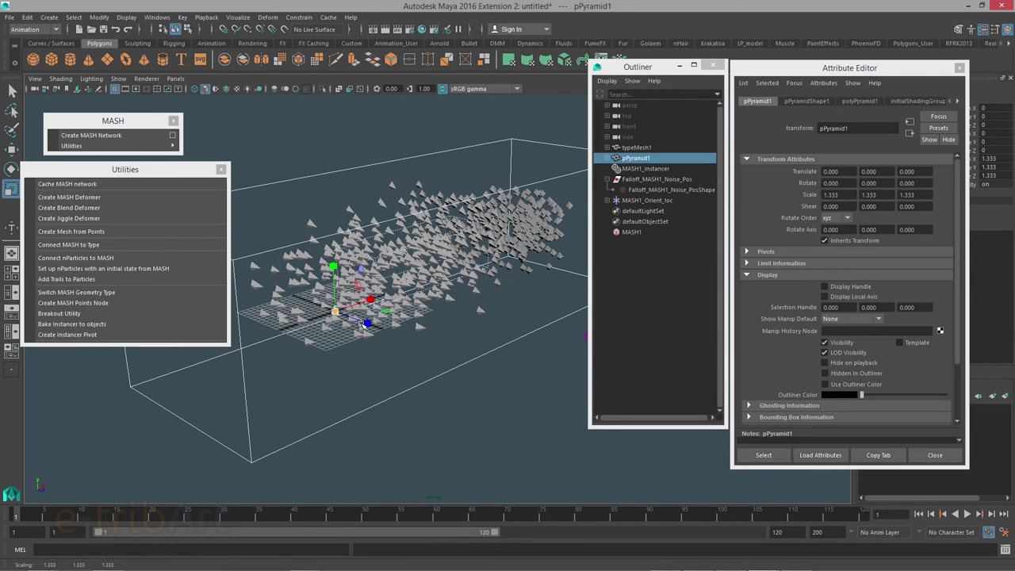
{"action": "left_click_drag", "start_coordinate": [637, 67], "coordinate": [742, 71]}
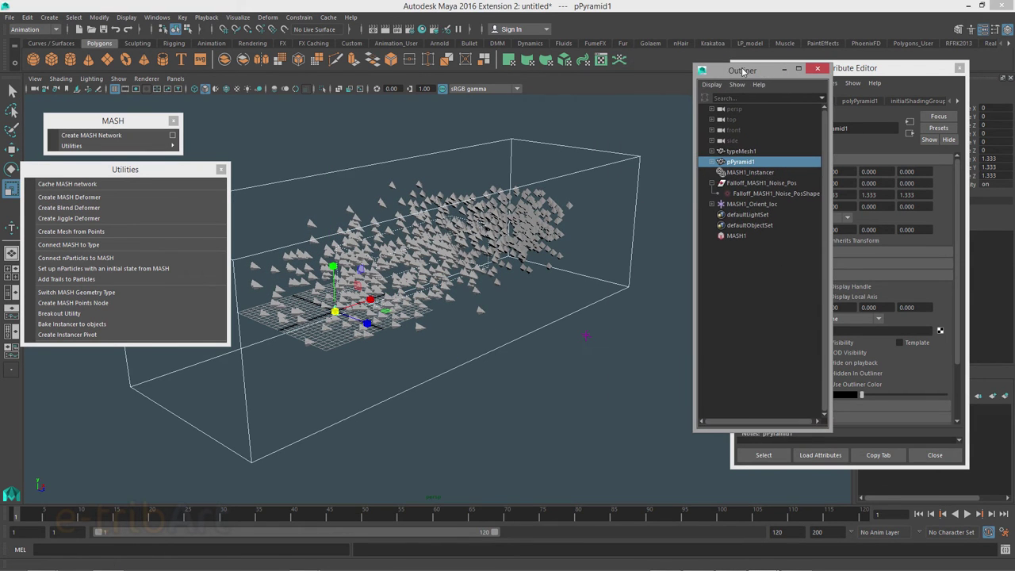
- Reposition MASH1_Orient_loc lower and inside the pyramid cloud along Z and X
{"action": "left_click", "coordinate": [585, 336]}
{"action": "key", "text": "w"}
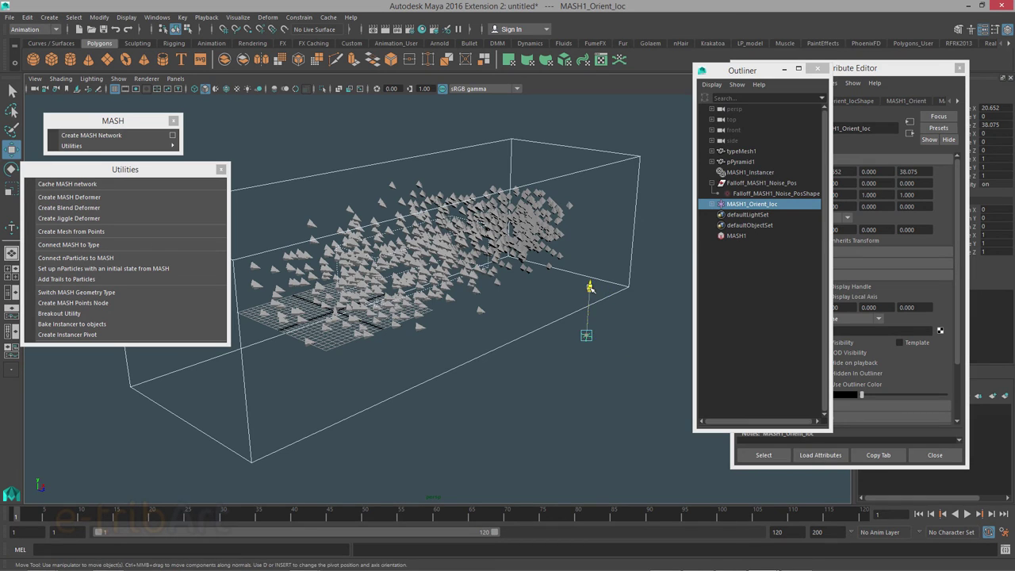
{"action": "mouse_move", "coordinate": [589, 287]}
{"action": "left_mouse_down"}
{"action": "mouse_move", "coordinate": [591, 169]}
{"action": "mouse_move", "coordinate": [582, 294]}
{"action": "left_mouse_up"}
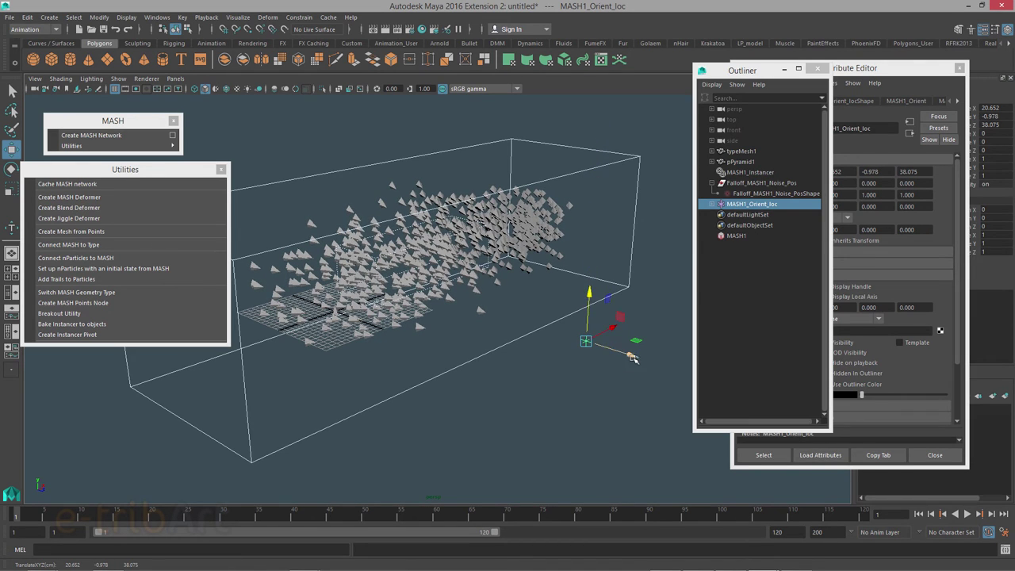
{"action": "mouse_move", "coordinate": [633, 358]}
{"action": "left_mouse_down"}
{"action": "mouse_move", "coordinate": [362, 267]}
{"action": "mouse_move", "coordinate": [408, 285]}
{"action": "left_mouse_up"}
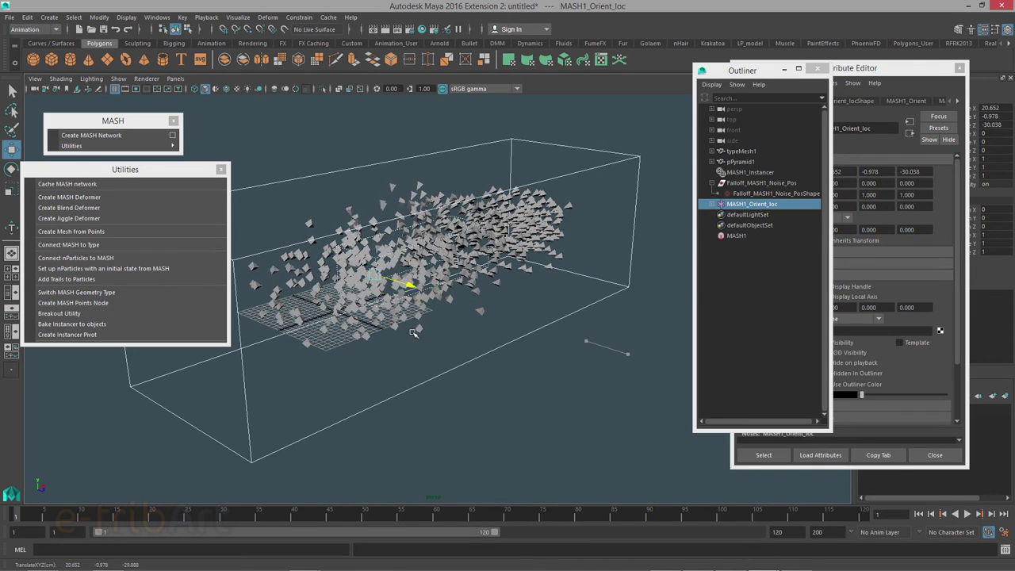
{"action": "mouse_move", "coordinate": [413, 333]}
{"action": "left_mouse_down", "text": "alt"}
{"action": "mouse_move", "coordinate": [351, 333]}
{"action": "mouse_move", "coordinate": [492, 281]}
{"action": "mouse_move", "coordinate": [689, 283]}
{"action": "mouse_move", "coordinate": [363, 281]}
{"action": "left_mouse_up", "text": "alt"}
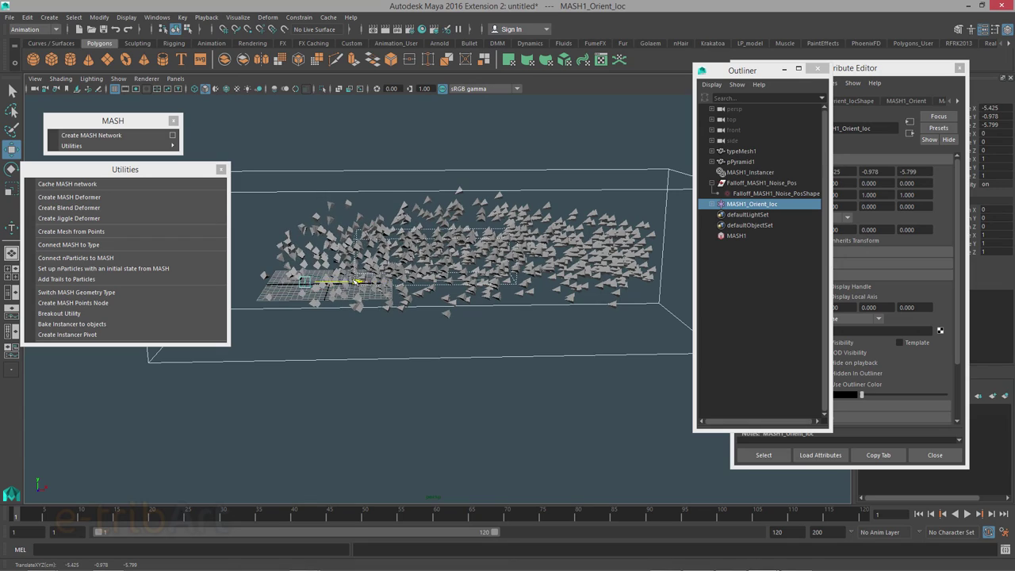
{"action": "mouse_move", "coordinate": [462, 283]}
{"action": "left_mouse_down"}
{"action": "mouse_move", "coordinate": [674, 282]}
{"action": "mouse_move", "coordinate": [499, 275]}
{"action": "left_mouse_up"}
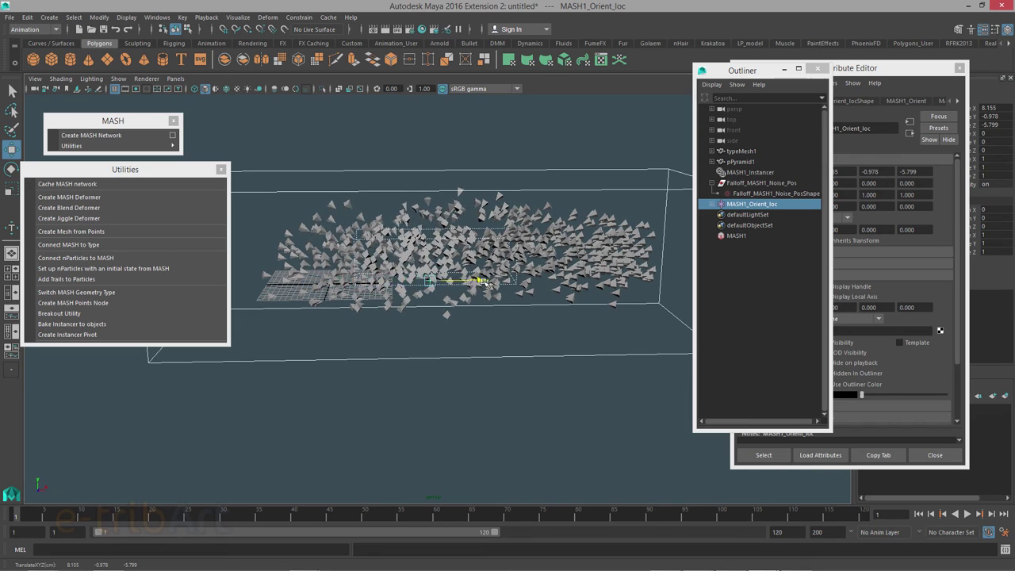
{"action": "mouse_move", "coordinate": [482, 281]}
{"action": "left_mouse_down"}
{"action": "mouse_move", "coordinate": [614, 272]}
{"action": "mouse_move", "coordinate": [472, 277]}
{"action": "mouse_move", "coordinate": [439, 268]}
{"action": "mouse_move", "coordinate": [430, 213]}
{"action": "left_mouse_up"}
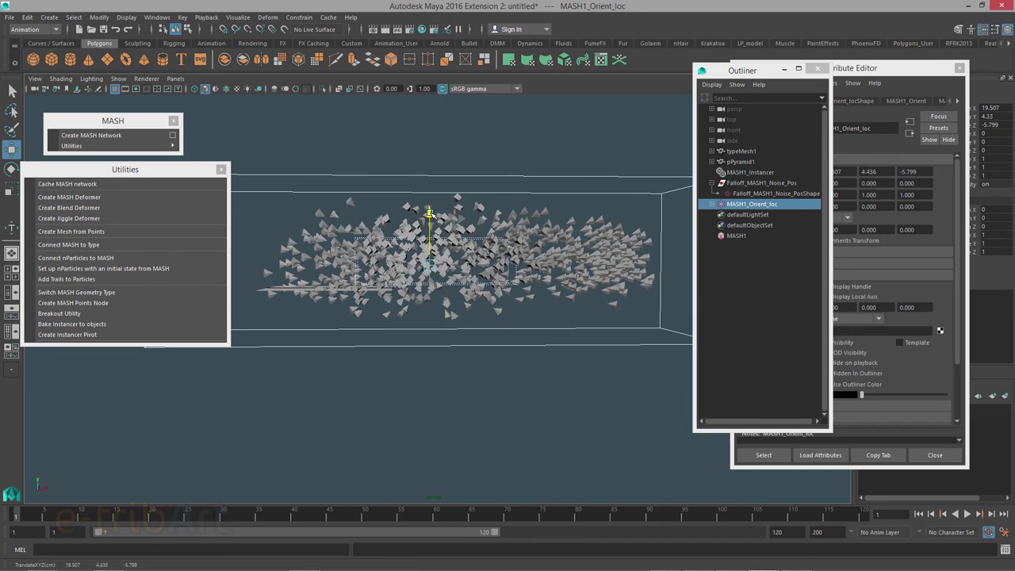
{"action": "mouse_move", "coordinate": [489, 258]}
{"action": "left_mouse_down"}
{"action": "mouse_move", "coordinate": [612, 260]}
{"action": "mouse_move", "coordinate": [287, 262]}
{"action": "mouse_move", "coordinate": [485, 266]}
{"action": "mouse_move", "coordinate": [355, 290]}
{"action": "mouse_move", "coordinate": [407, 337]}
{"action": "left_mouse_up"}
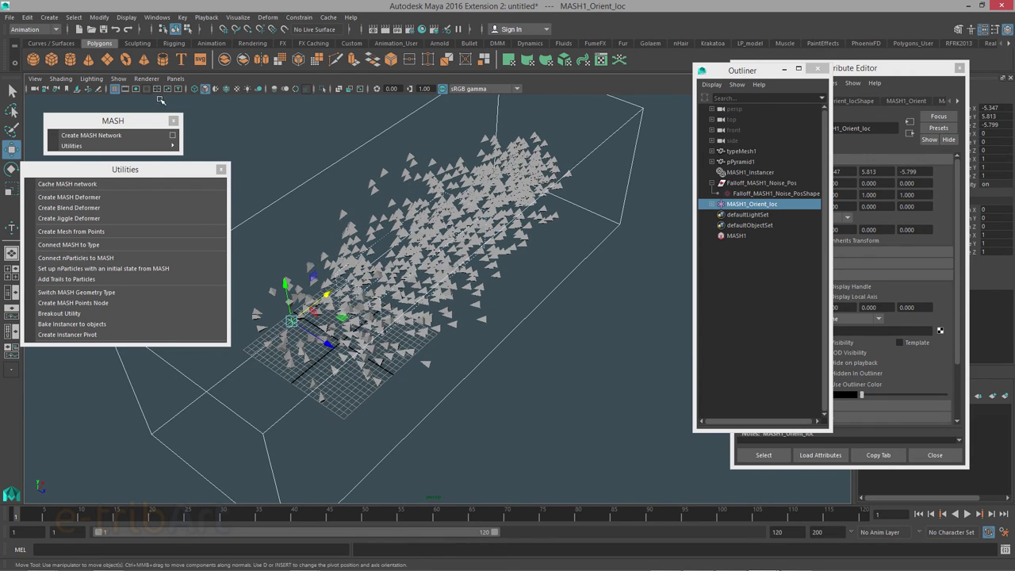
- Create a point light and parent pointLight1 under MASH1_Orient_loc
{"action": "left_click", "coordinate": [49, 17]}
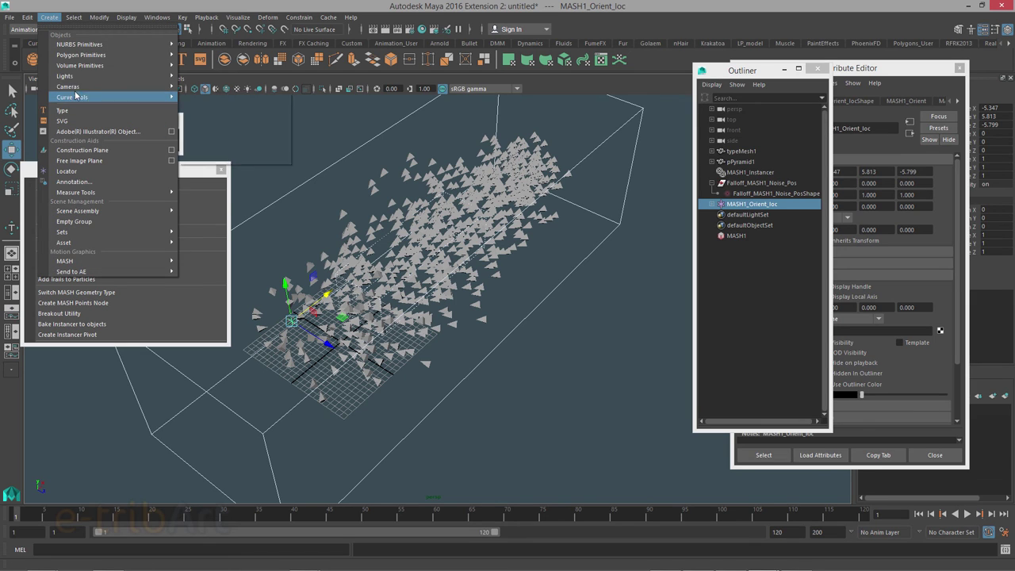
{"action": "mouse_move", "coordinate": [65, 76]}
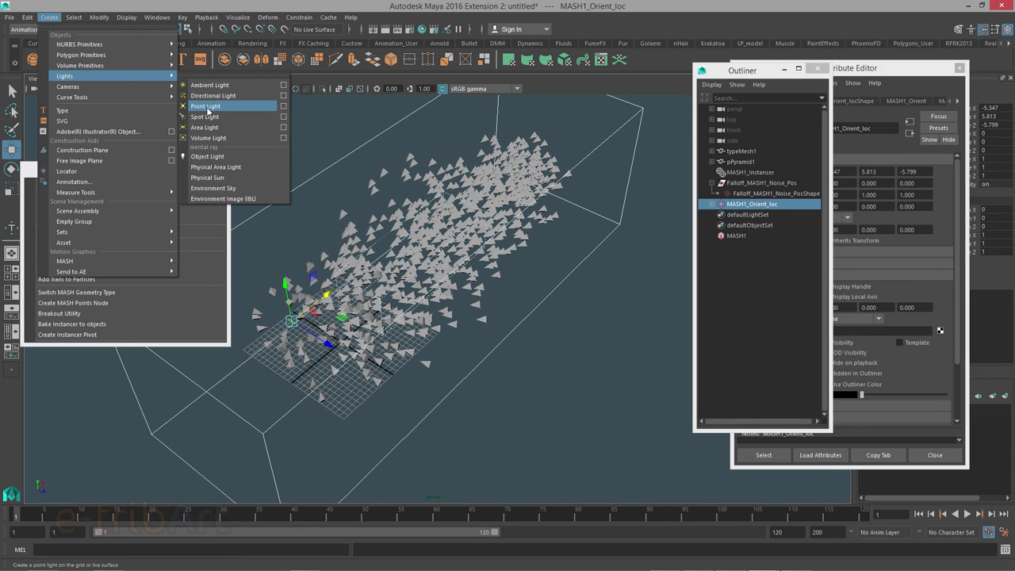
{"action": "left_click", "coordinate": [208, 111]}
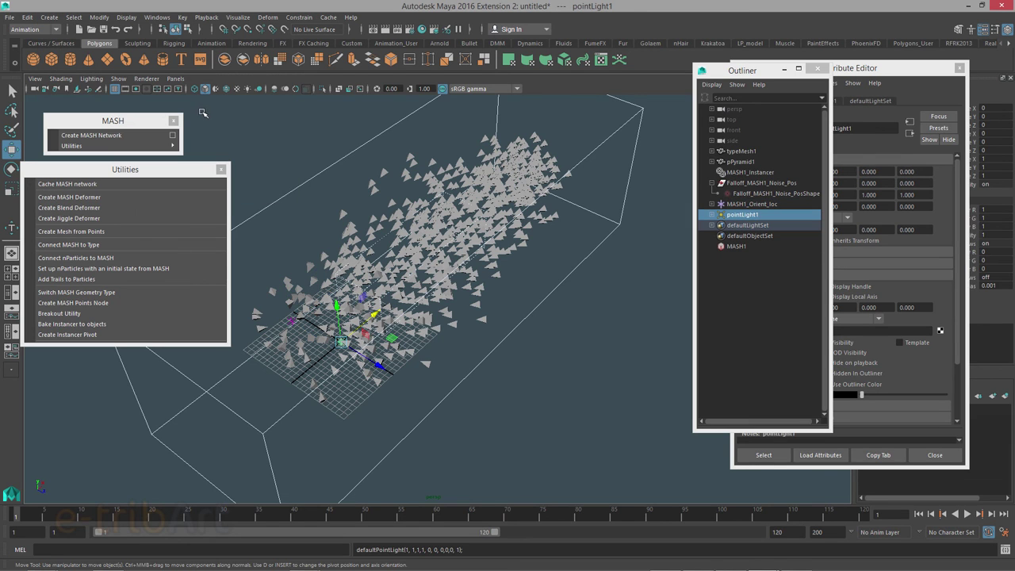
{"action": "left_click", "coordinate": [745, 203]}
{"action": "left_click", "coordinate": [744, 214]}
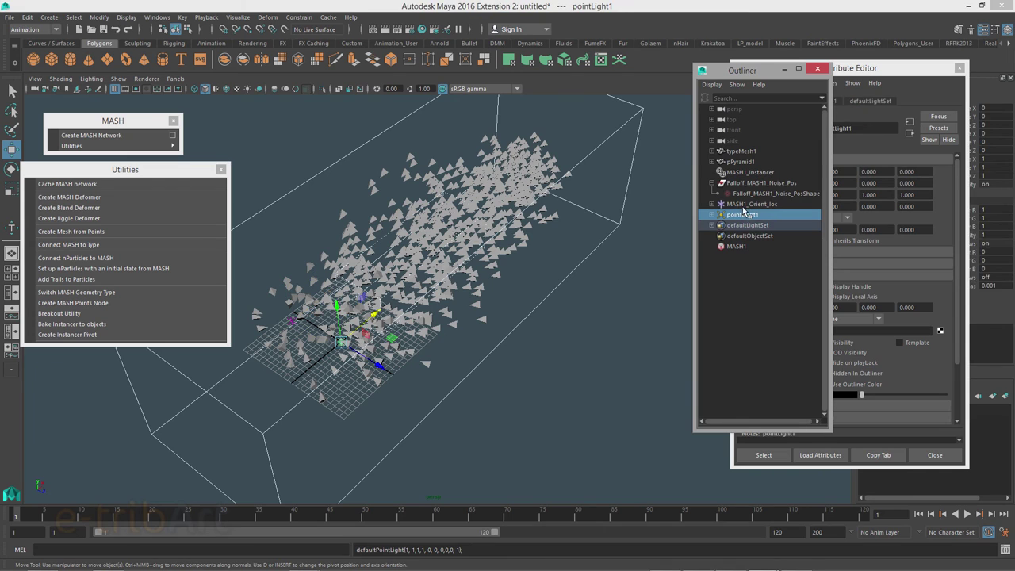
{"action": "left_click", "coordinate": [740, 205], "text": "ctrl"}
{"action": "middle_click_drag", "start_coordinate": [719, 209], "coordinate": [719, 207]}
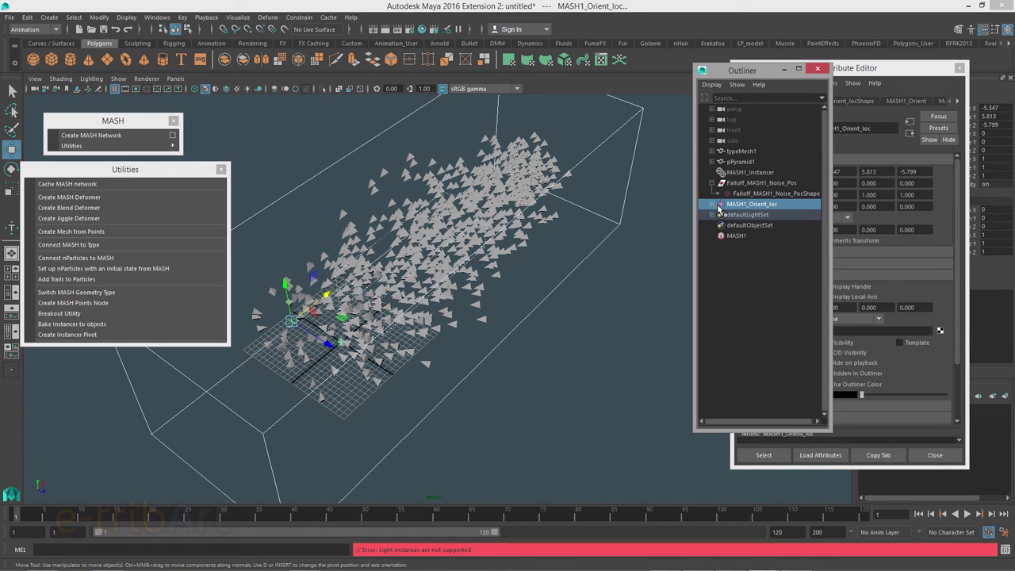
{"action": "left_click", "coordinate": [717, 205]}
{"action": "left_click", "coordinate": [745, 225]}
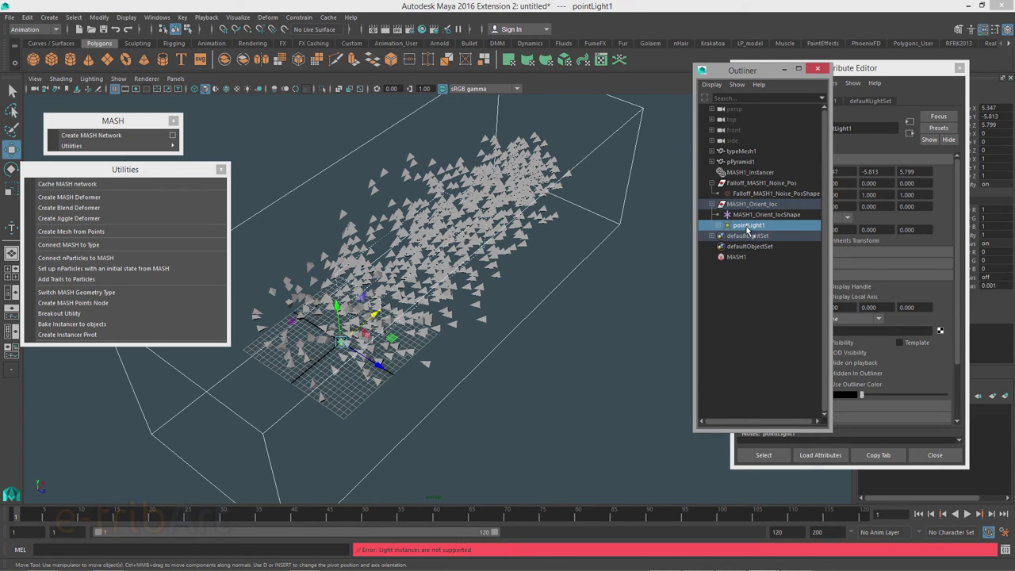
- Select MASH1_Orient_loc and switch the viewport to all-lights shading
{"action": "mouse_move", "coordinate": [500, 326]}
{"action": "left_mouse_down", "text": "alt"}
{"action": "mouse_move", "coordinate": [336, 273]}
{"action": "mouse_move", "coordinate": [322, 216]}
{"action": "left_mouse_up", "text": "alt"}
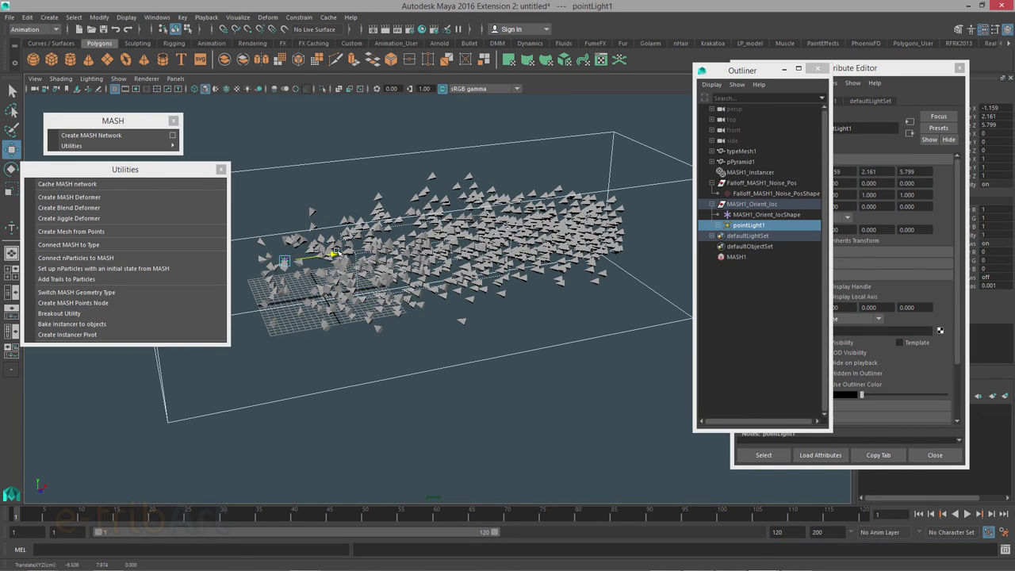
{"action": "mouse_move", "coordinate": [281, 253]}
{"action": "left_mouse_down", "text": "alt"}
{"action": "mouse_move", "coordinate": [397, 300]}
{"action": "mouse_move", "coordinate": [442, 373]}
{"action": "mouse_move", "coordinate": [404, 391]}
{"action": "left_mouse_up", "text": "alt"}
{"action": "left_click_drag", "start_coordinate": [459, 412], "coordinate": [354, 386], "text": "alt"}
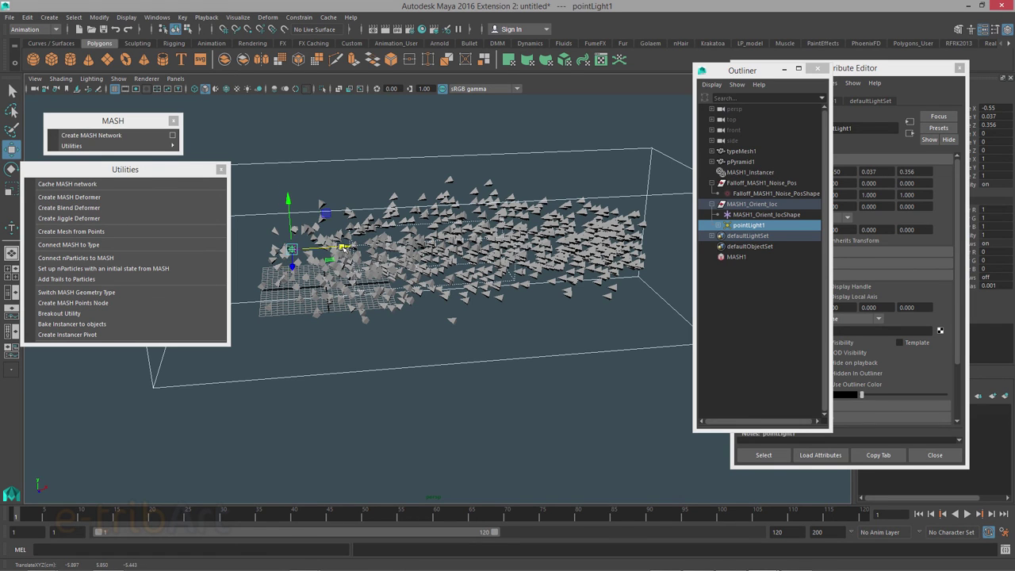
{"action": "left_click_drag", "start_coordinate": [346, 248], "coordinate": [345, 296], "text": "alt"}
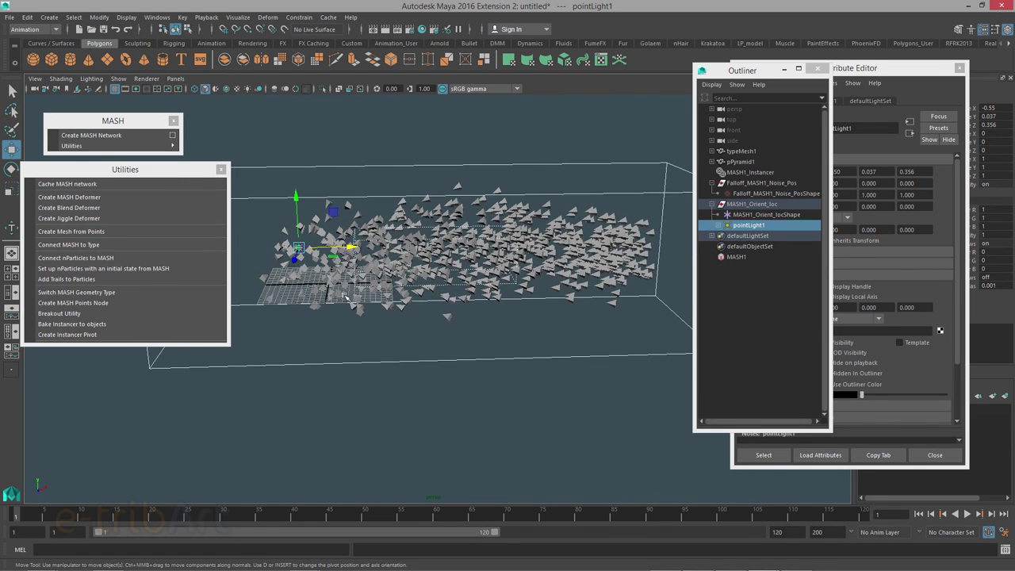
{"action": "left_click", "coordinate": [739, 205]}
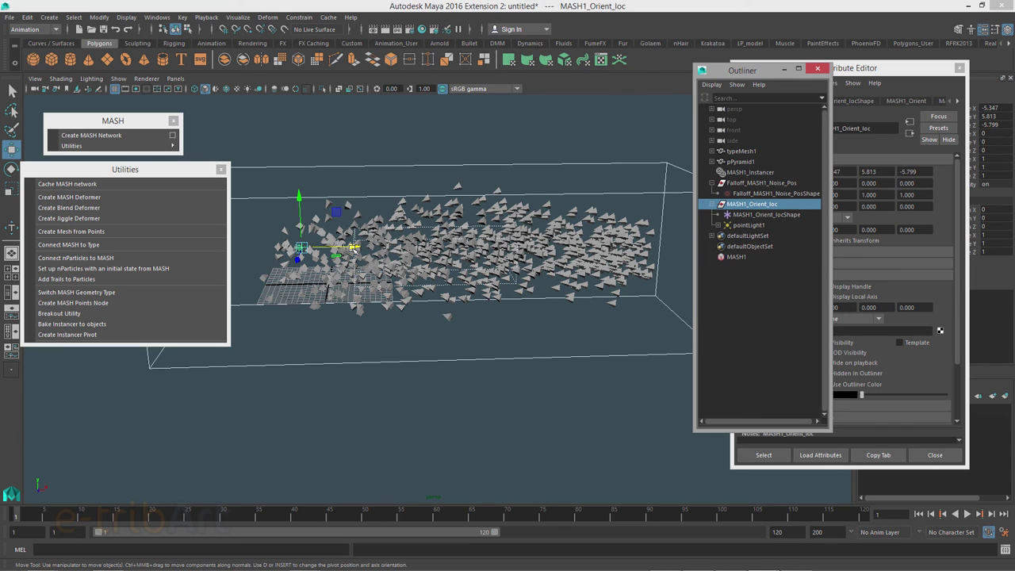
{"action": "key", "text": "7"}
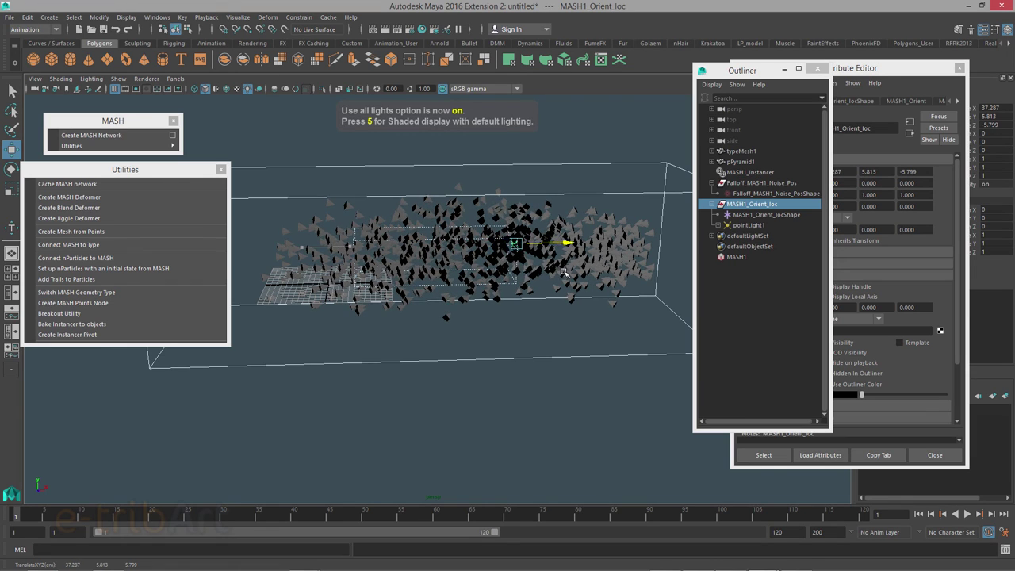
- Orbit the view around the lit pyramid cloud
{"action": "mouse_move", "coordinate": [564, 271]}
{"action": "left_mouse_down", "text": "alt"}
{"action": "mouse_move", "coordinate": [541, 302]}
{"action": "mouse_move", "coordinate": [532, 287]}
{"action": "mouse_move", "coordinate": [531, 299]}
{"action": "mouse_move", "coordinate": [532, 252]}
{"action": "mouse_move", "coordinate": [325, 262]}
{"action": "mouse_move", "coordinate": [697, 262]}
{"action": "mouse_move", "coordinate": [383, 272]}
{"action": "mouse_move", "coordinate": [475, 315]}
{"action": "left_mouse_up", "text": "alt"}
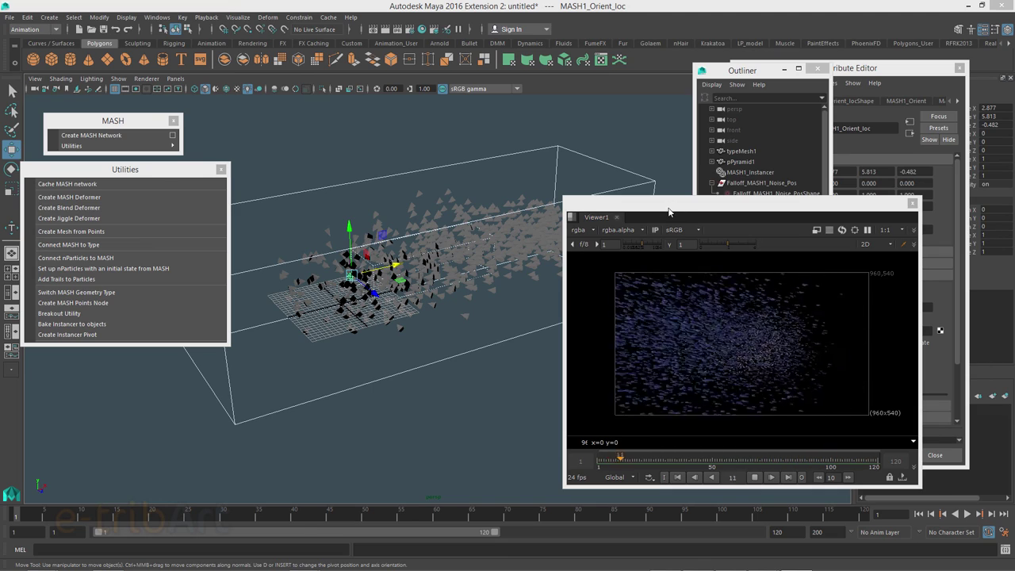
{"action": "left_click_drag", "start_coordinate": [668, 211], "coordinate": [685, 207]}
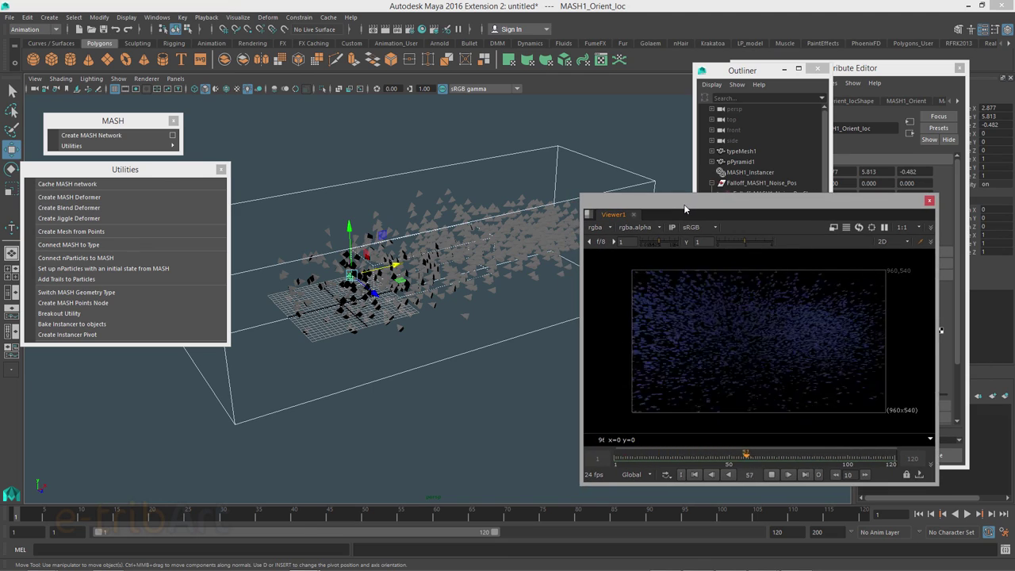